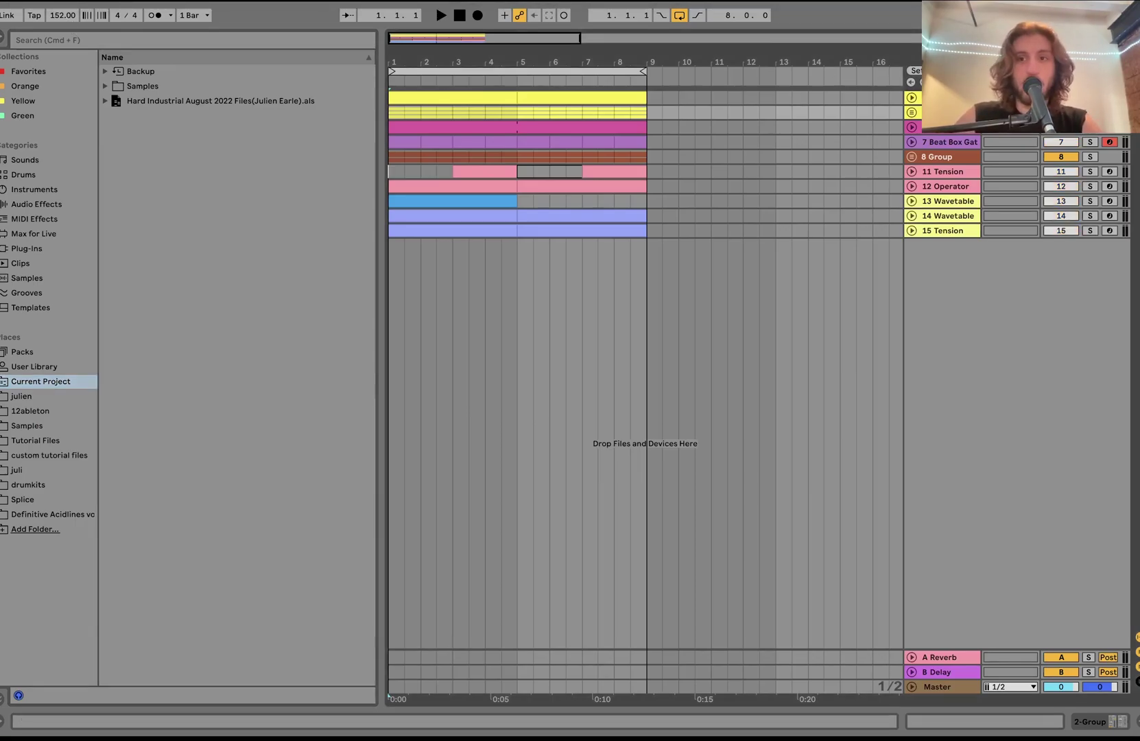
- Play the loop and unfold the 2-Group kick group to show its individual tracks
key("space")
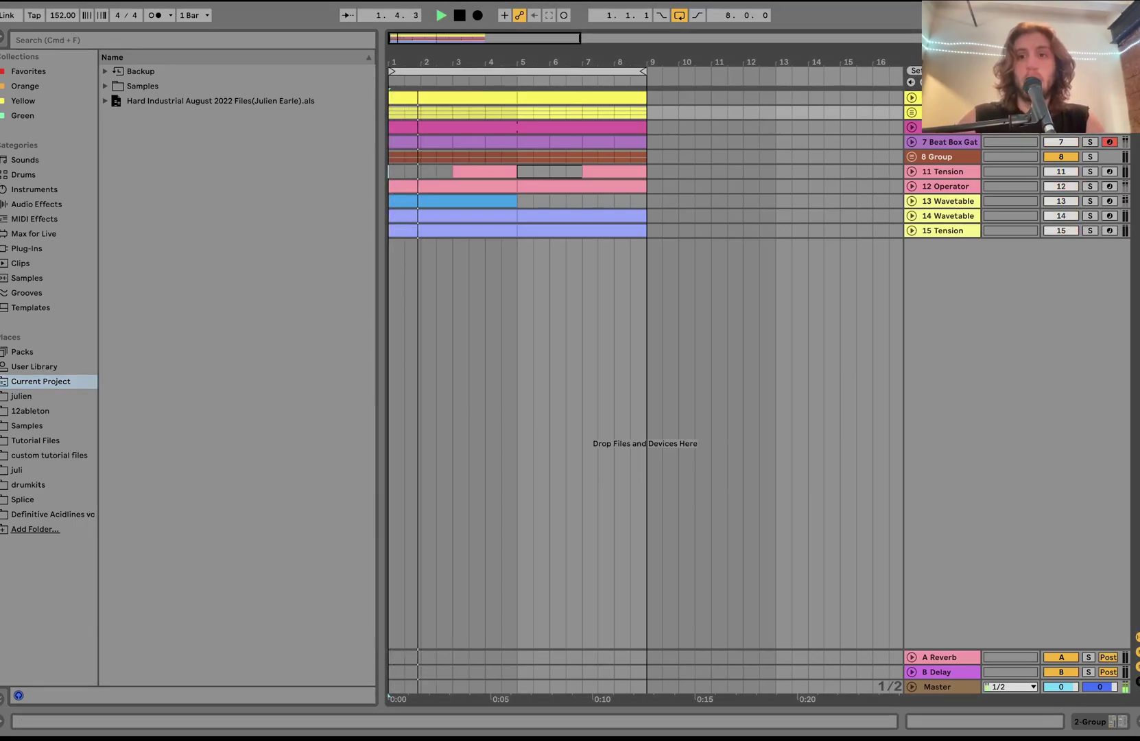
key("space")
key("space")
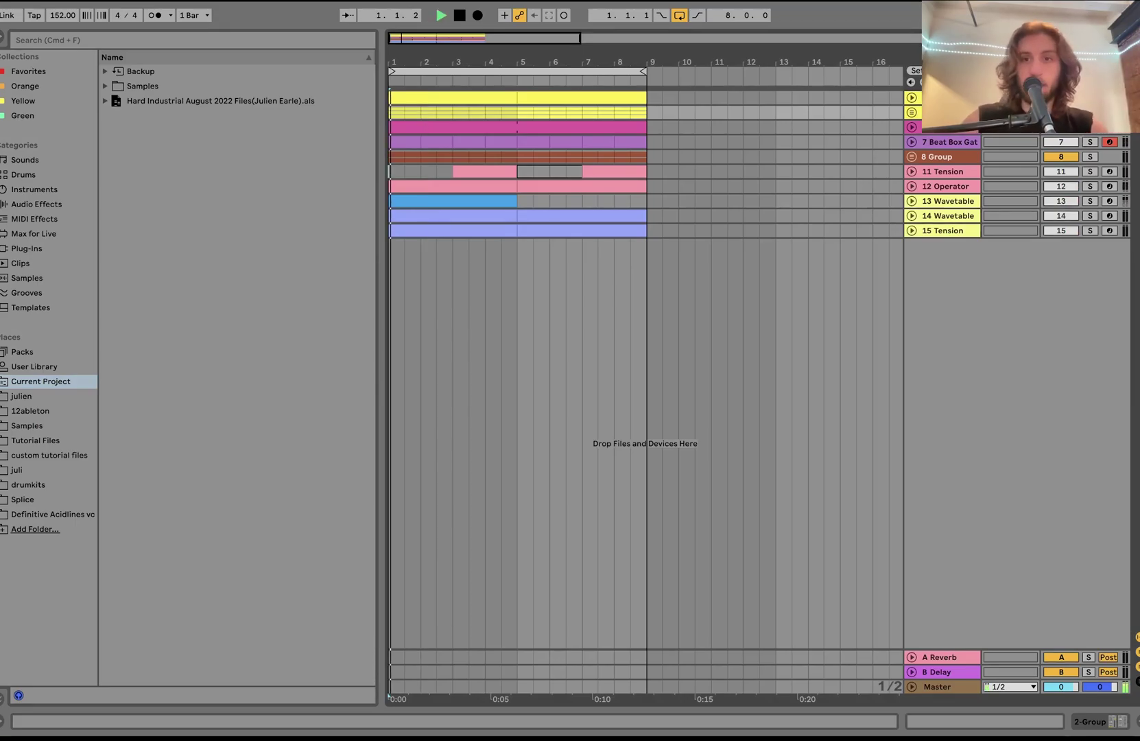
left_click(911, 112)
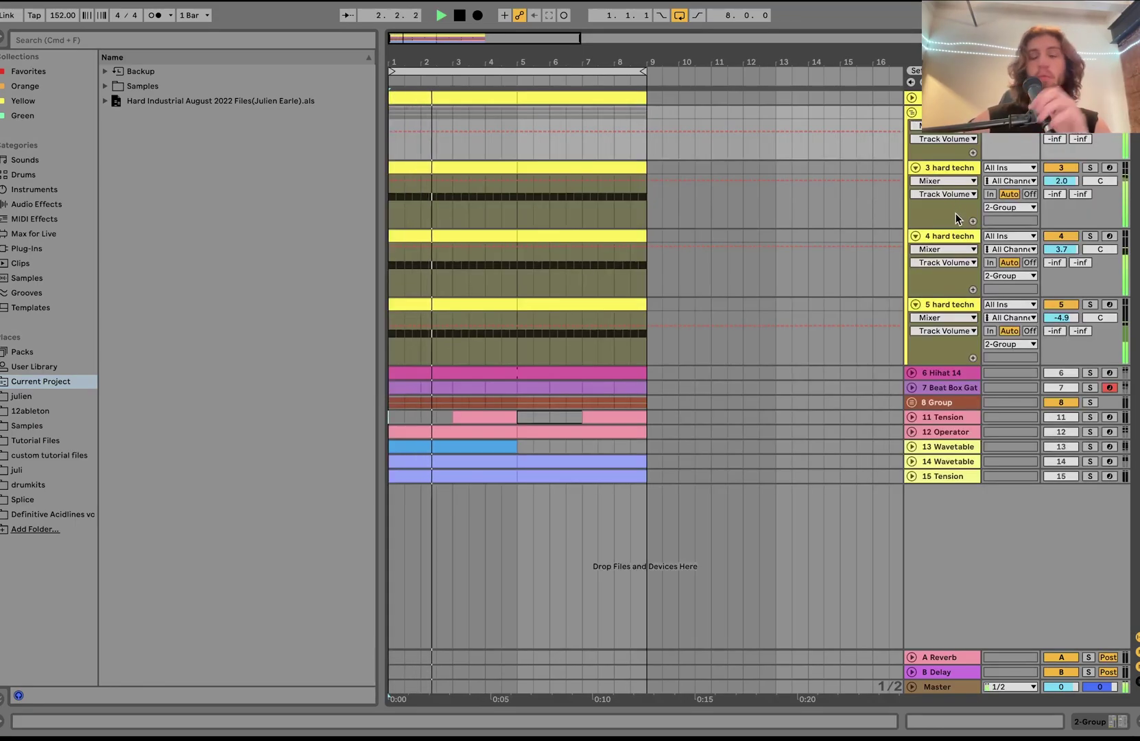
key("space")
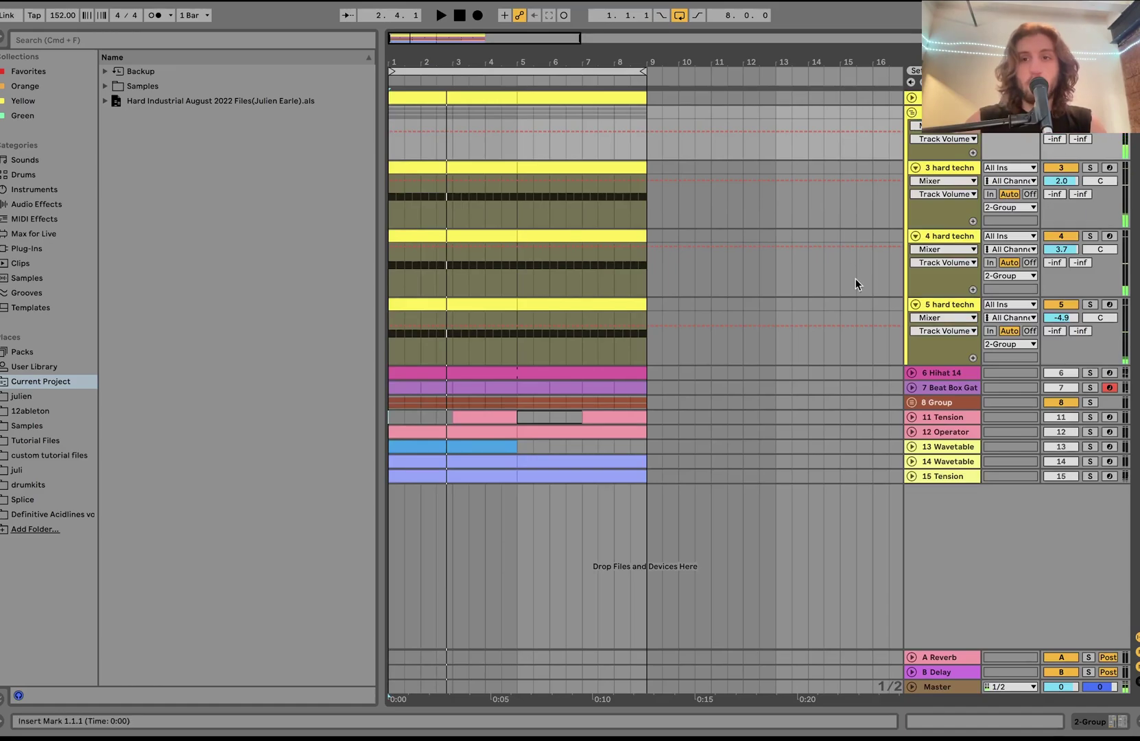
- Solo the first kick track (3 hard techno kick 26) and audition it with its device chain open
left_click(1053, 170)
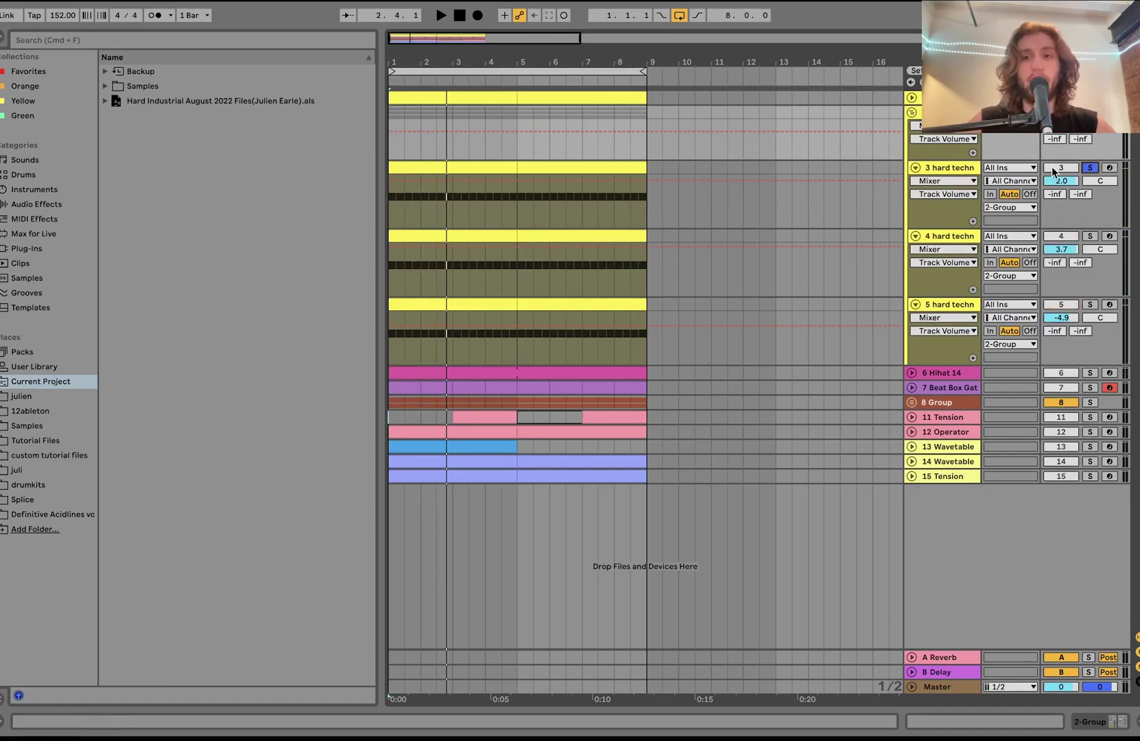
left_click(953, 168)
key("space")
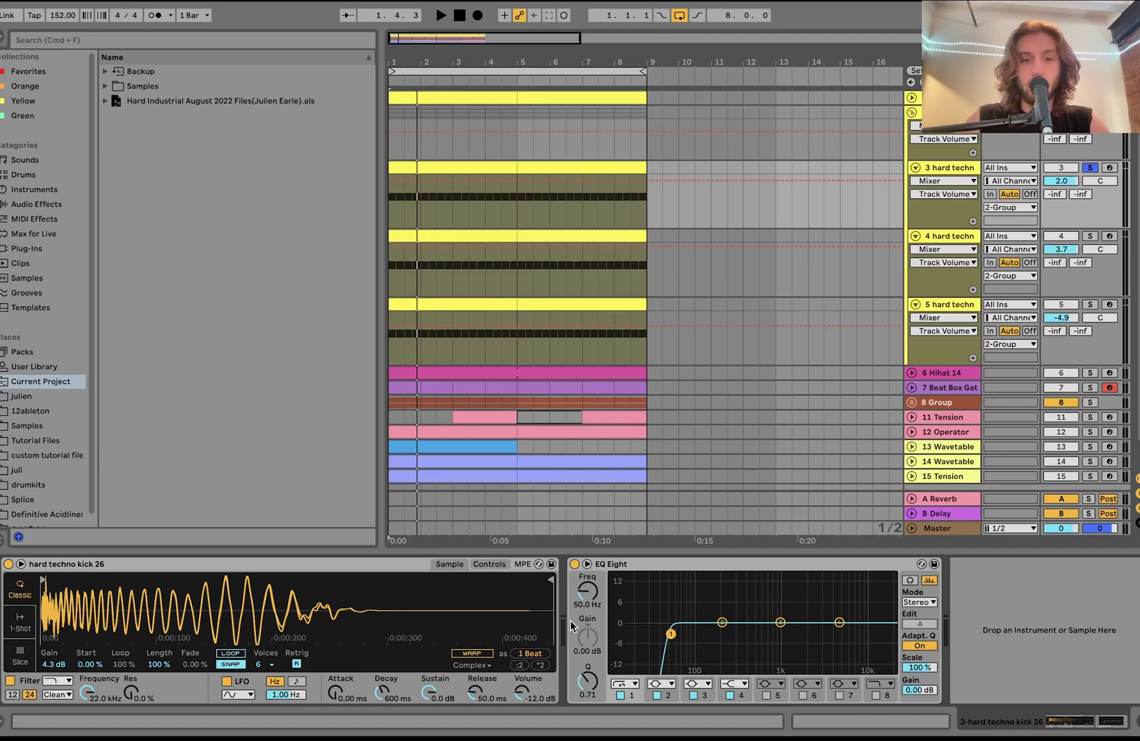
key("space")
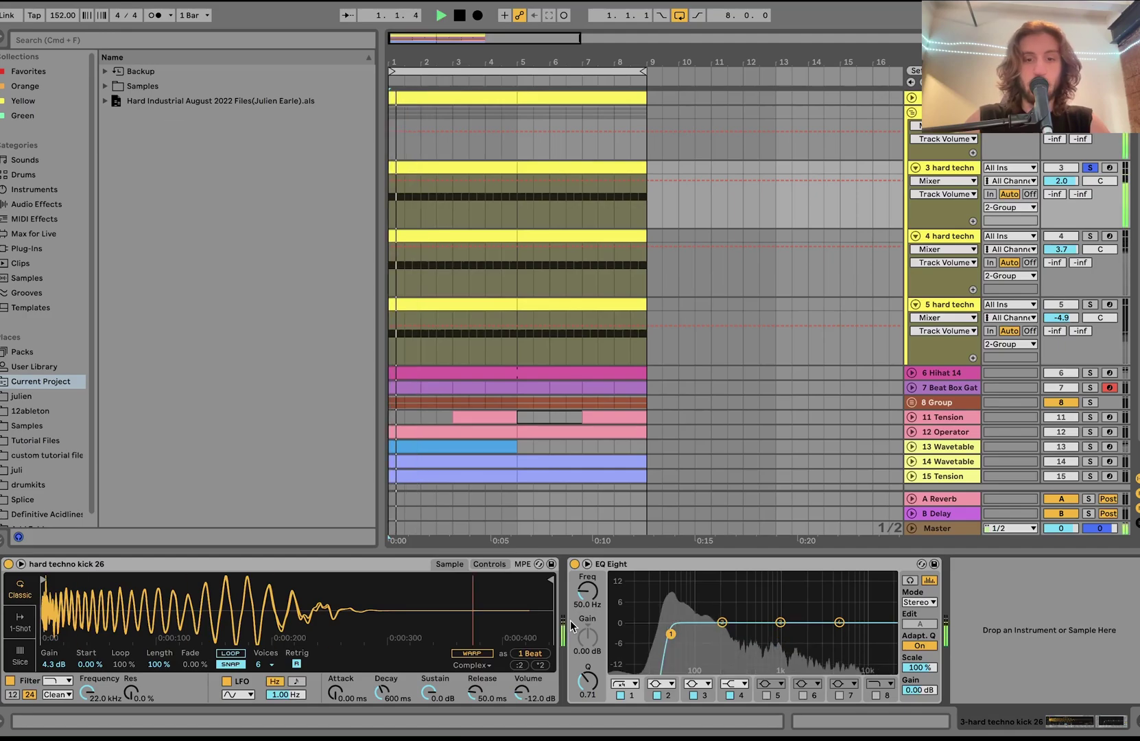
- Solo the second kick track (4 hard techno kick 26), open its device chain and audition it
left_click(1090, 236)
left_click(946, 236)
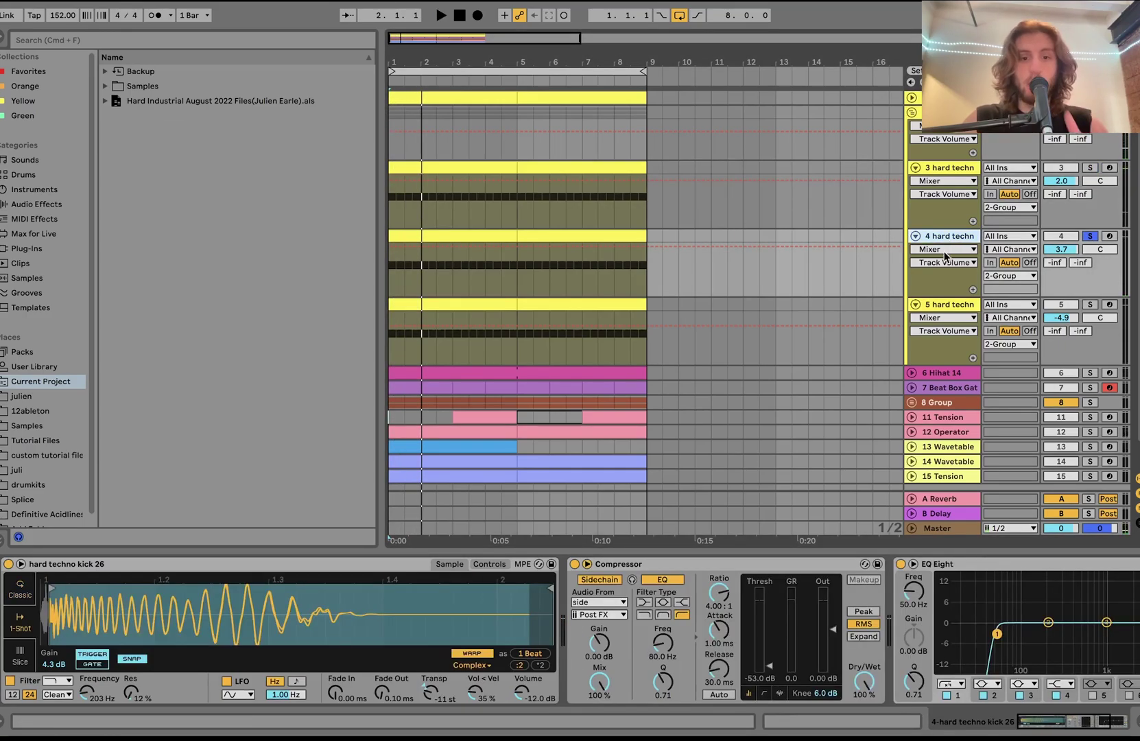
key("space")
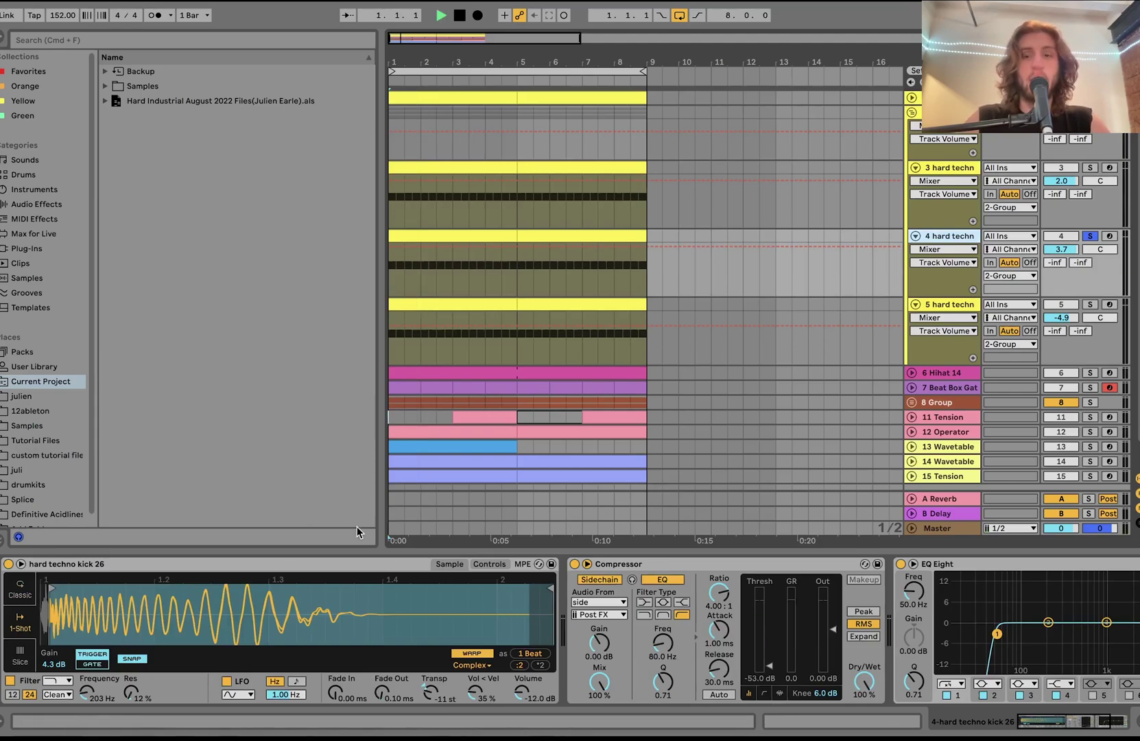
key("space")
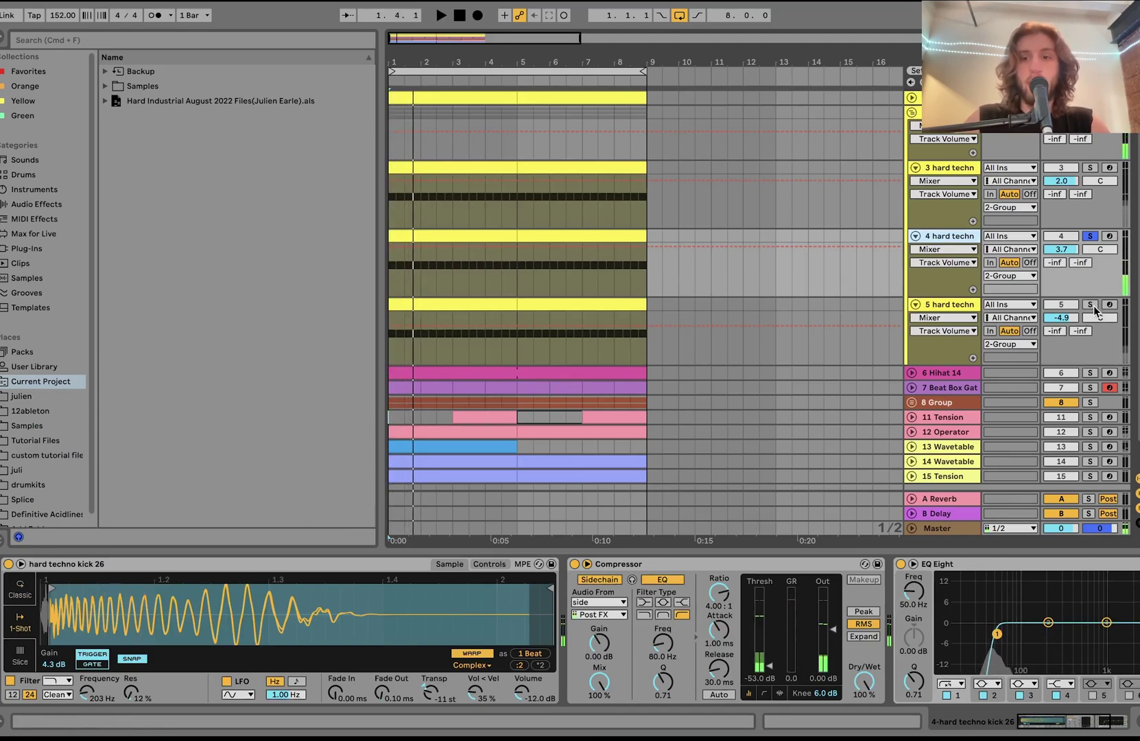
- Compare kick tracks 5 and 4 in solo, and review track 4's sidechained Compressor and EQ Eight
left_click(1090, 304)
key("space")
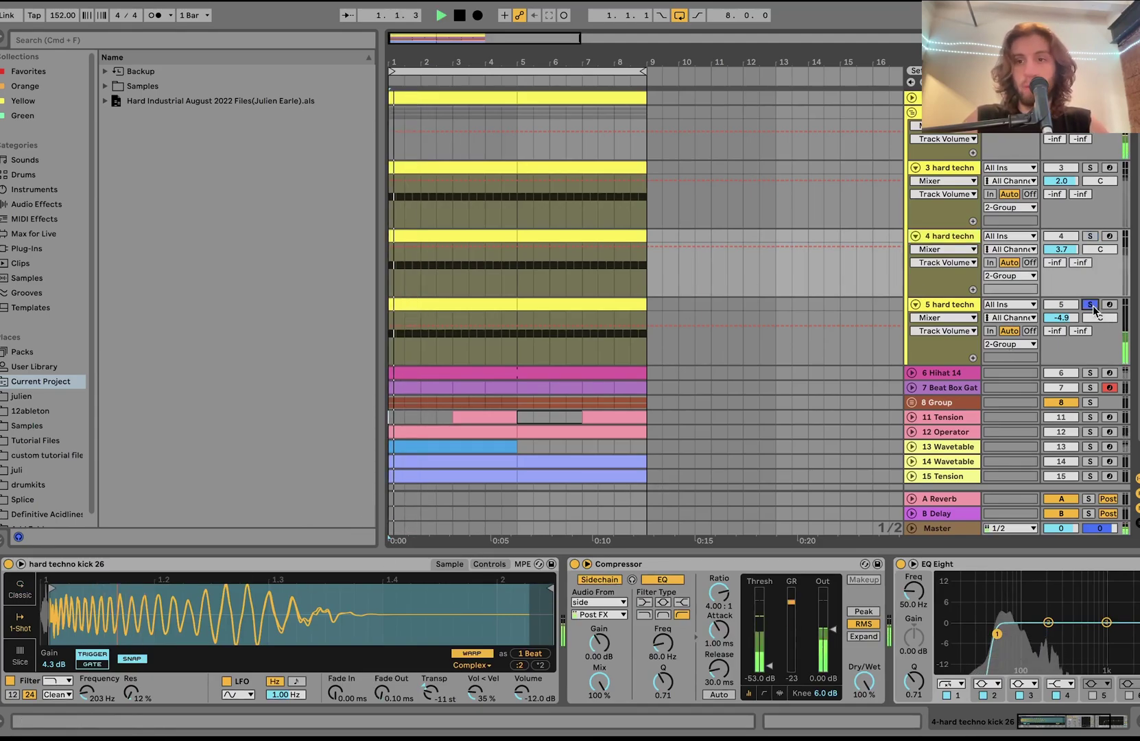
left_click(1090, 236)
key("space")
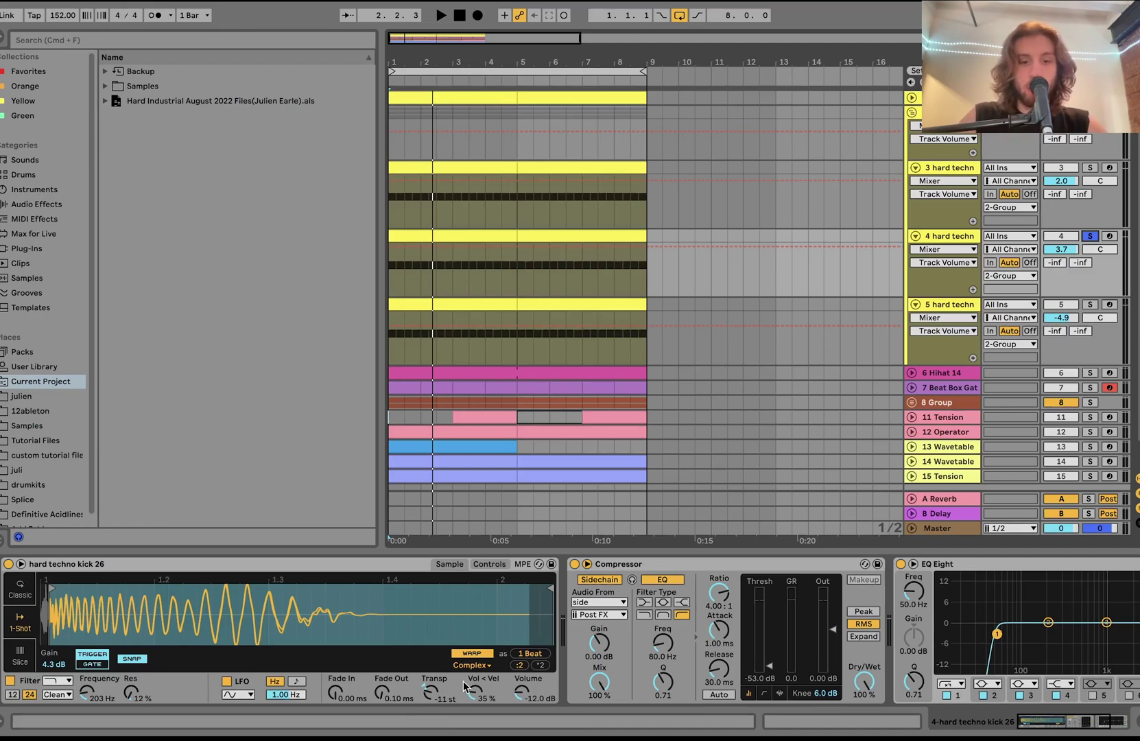
scroll(464, 686, "right", 5)
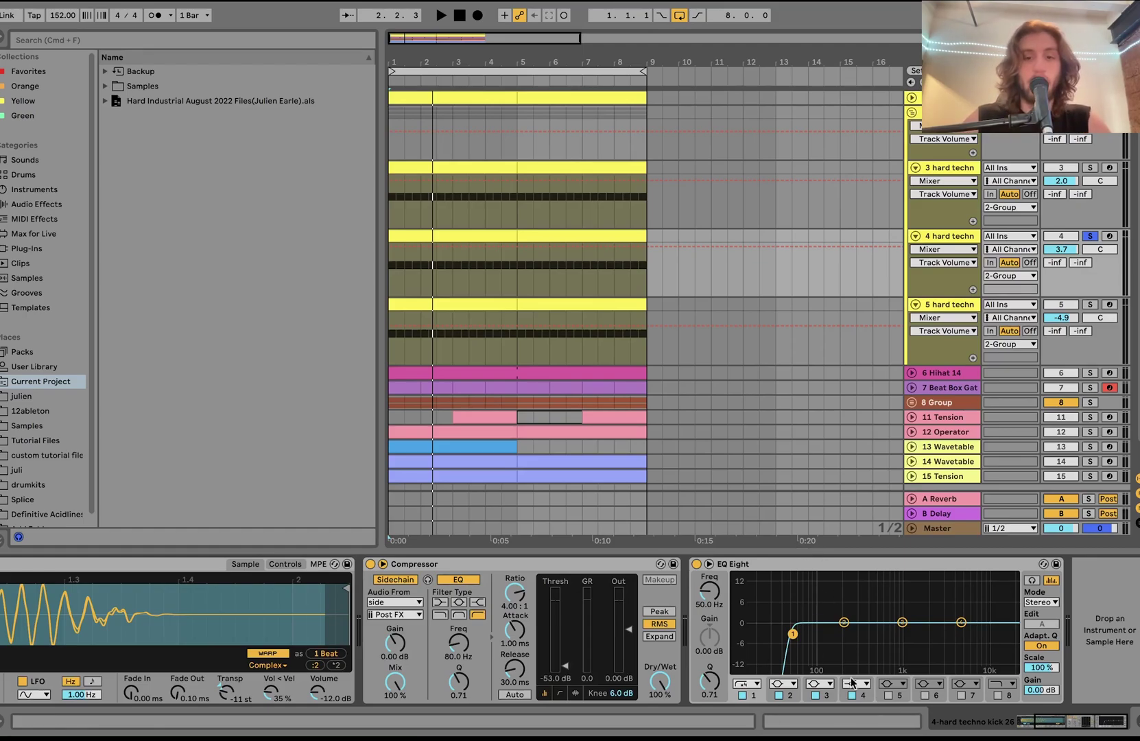
key("space")
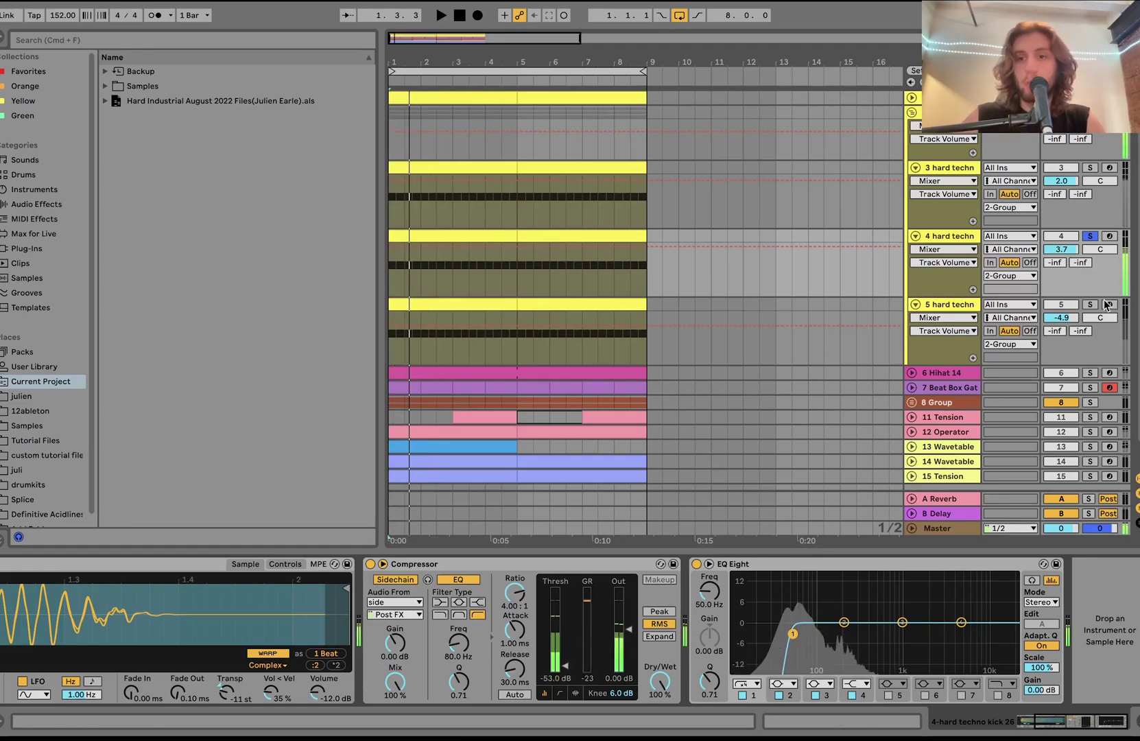
- Solo kick track 5 and look through its Reverb, Amp and Compressor settings
left_click(1090, 304)
left_click(950, 304)
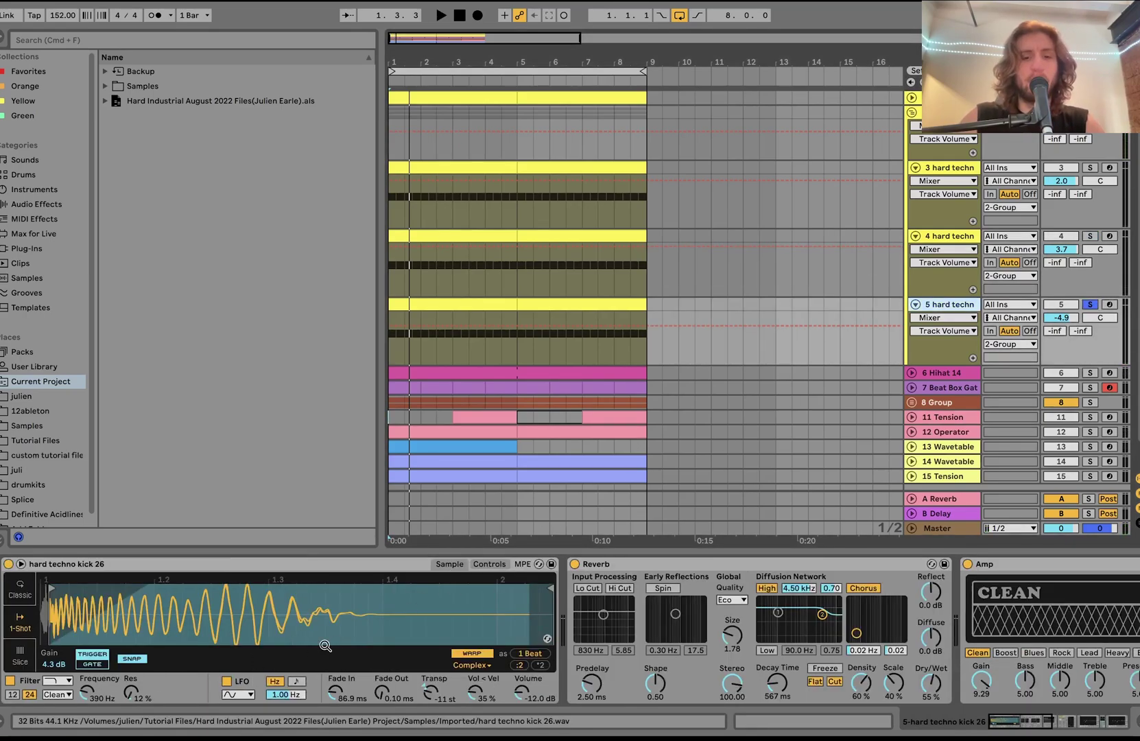
scroll(325, 645, "right", 8)
scroll(329, 644, "right", 2)
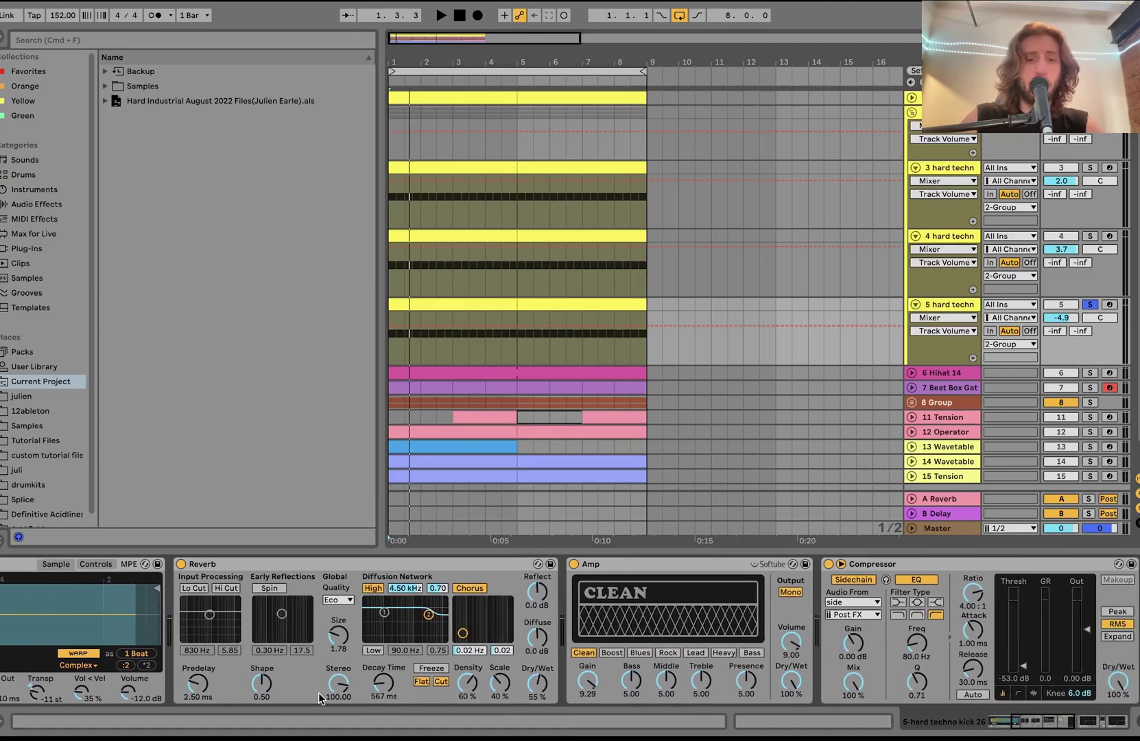
scroll(412, 686, "right", 3)
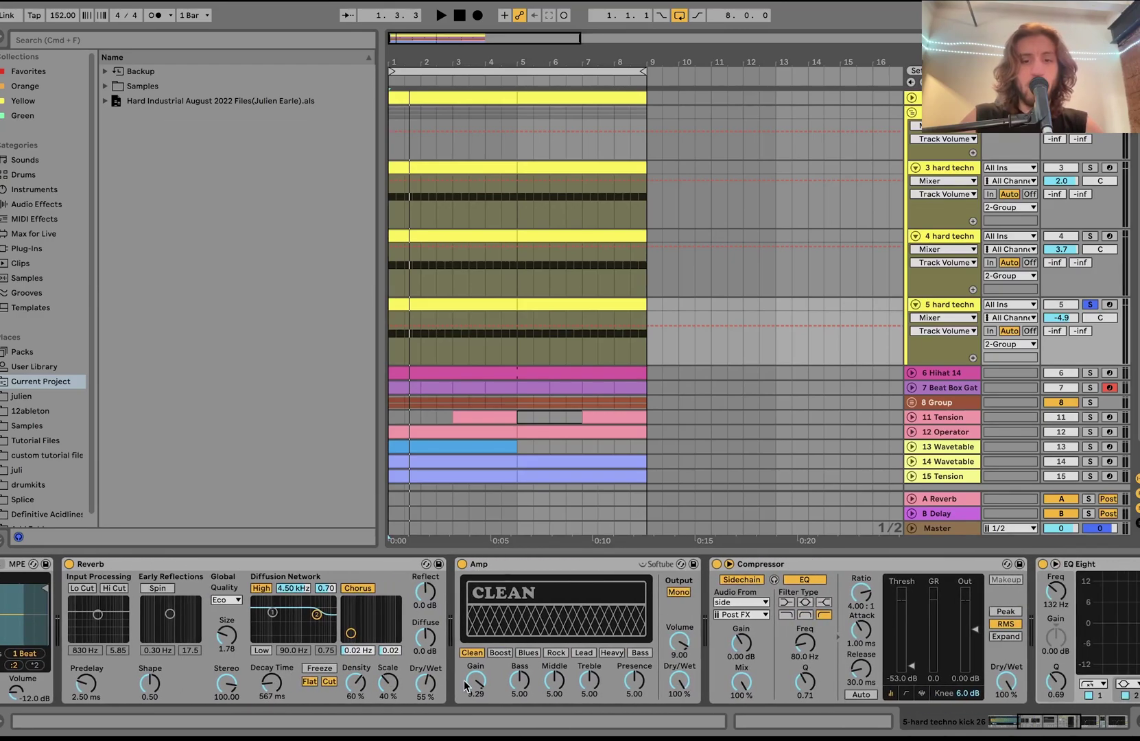
- Bypass the Amp and Reverb on kick track 5 and play the loop
left_click(461, 564)
left_click(69, 564)
key("space")
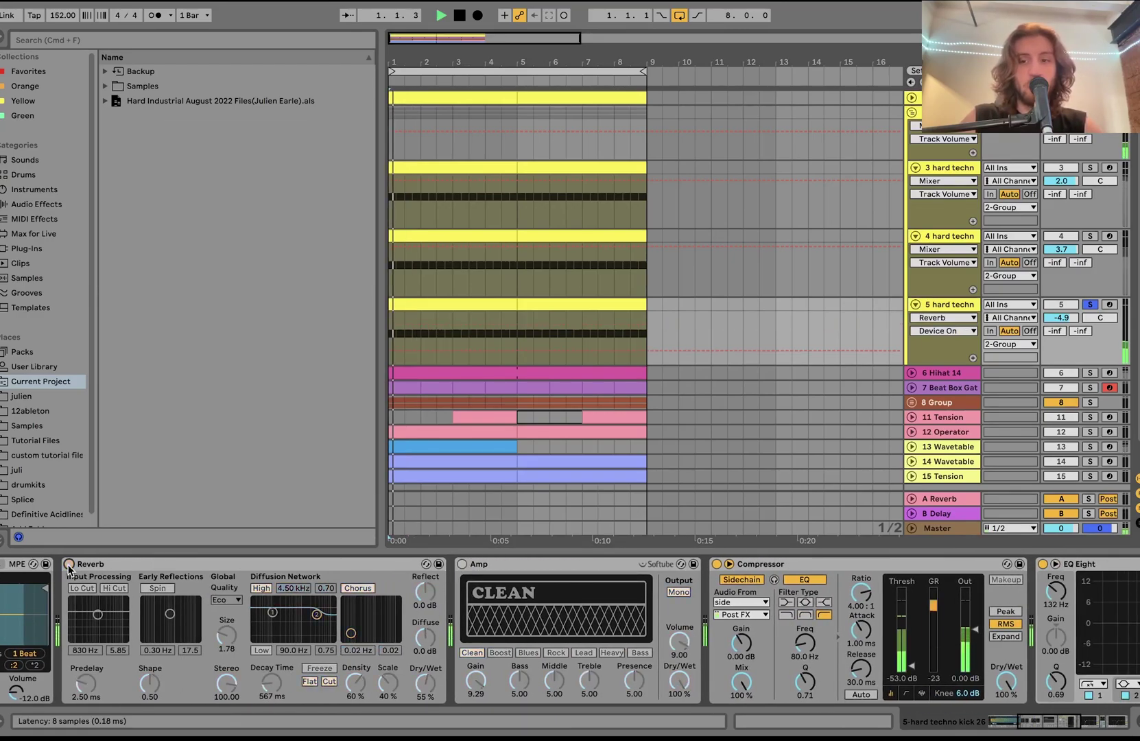
- Bypass the Overdrive and both EQ Eights on kick track 5 and audition the kick without them
scroll(412, 638, "right", 20)
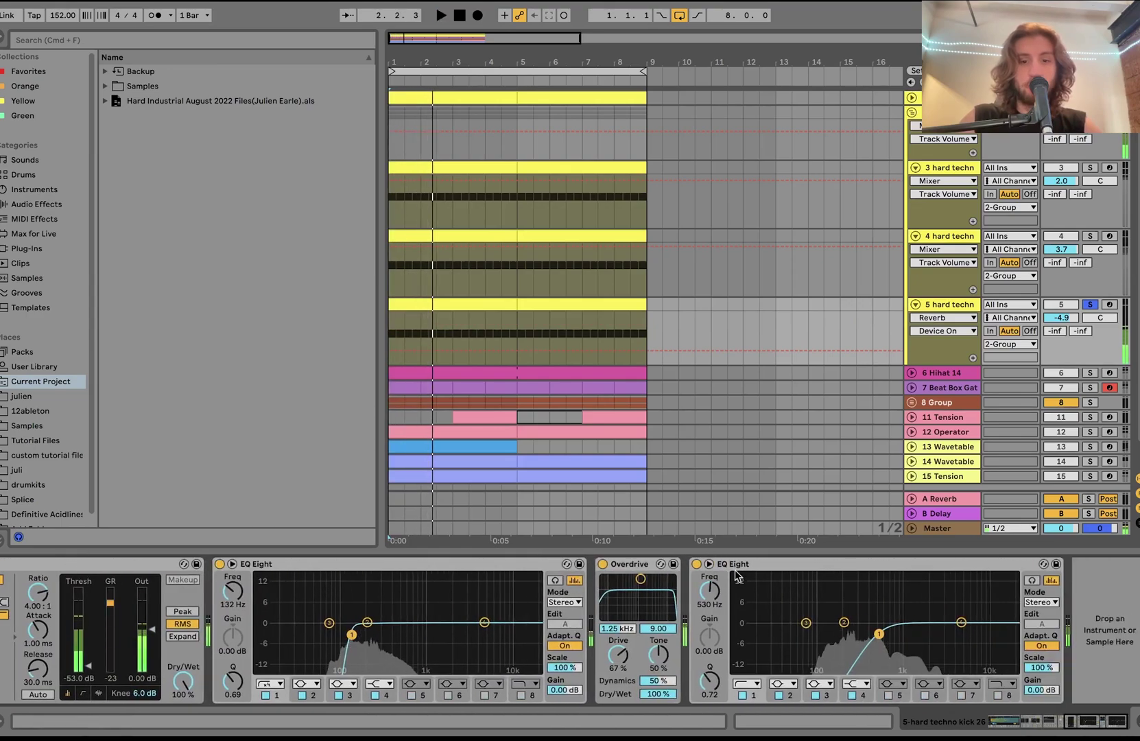
left_click(697, 563)
left_click(603, 564)
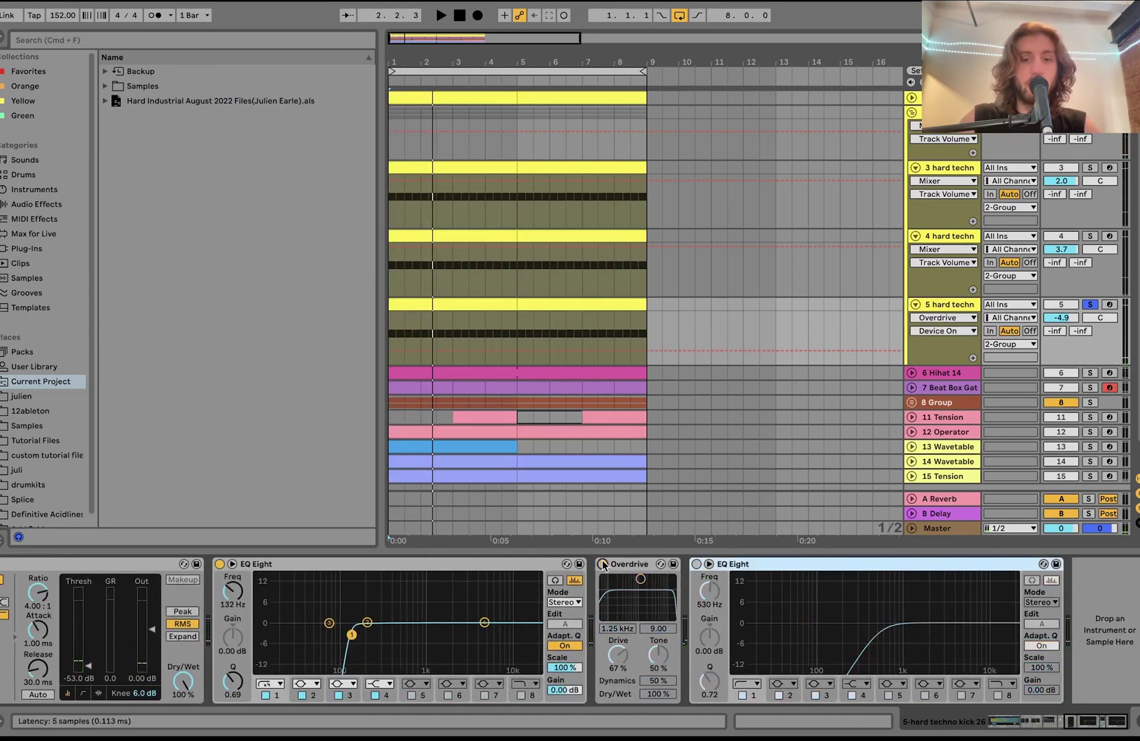
scroll(574, 575, "left", 5)
left_click(492, 563)
scroll(490, 565, "left", 15)
key("space")
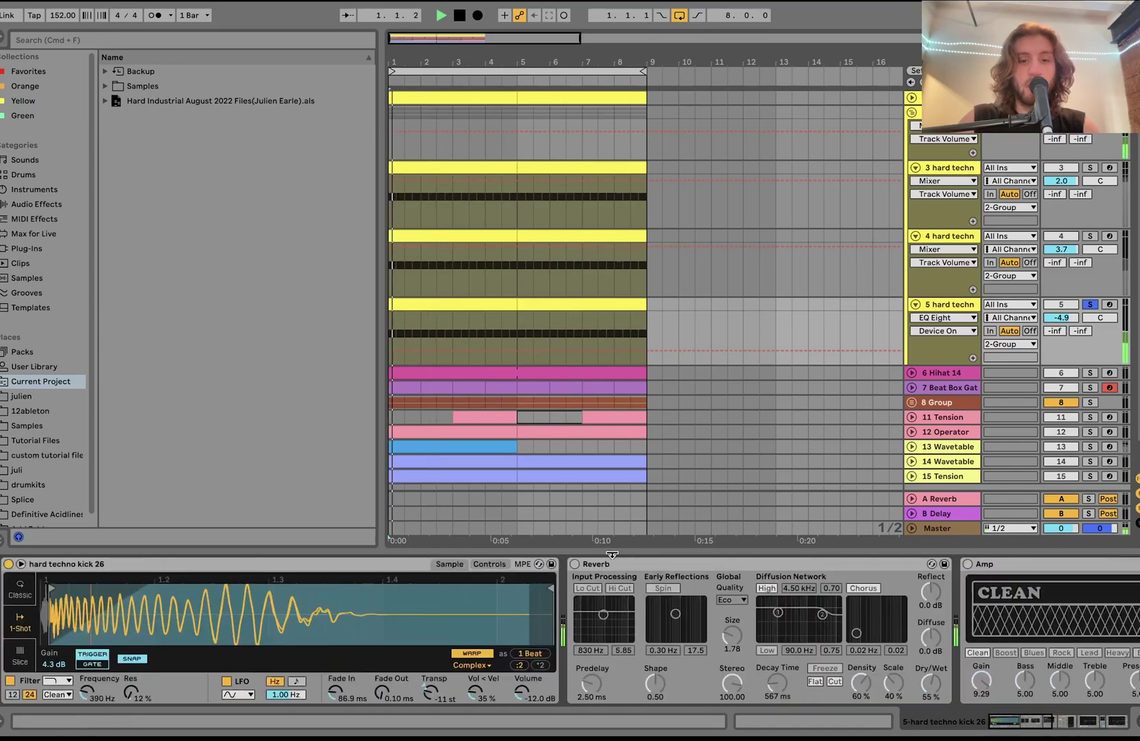
- Turn the Reverb on kick track 5 back on and audition its effect
left_click(485, 563)
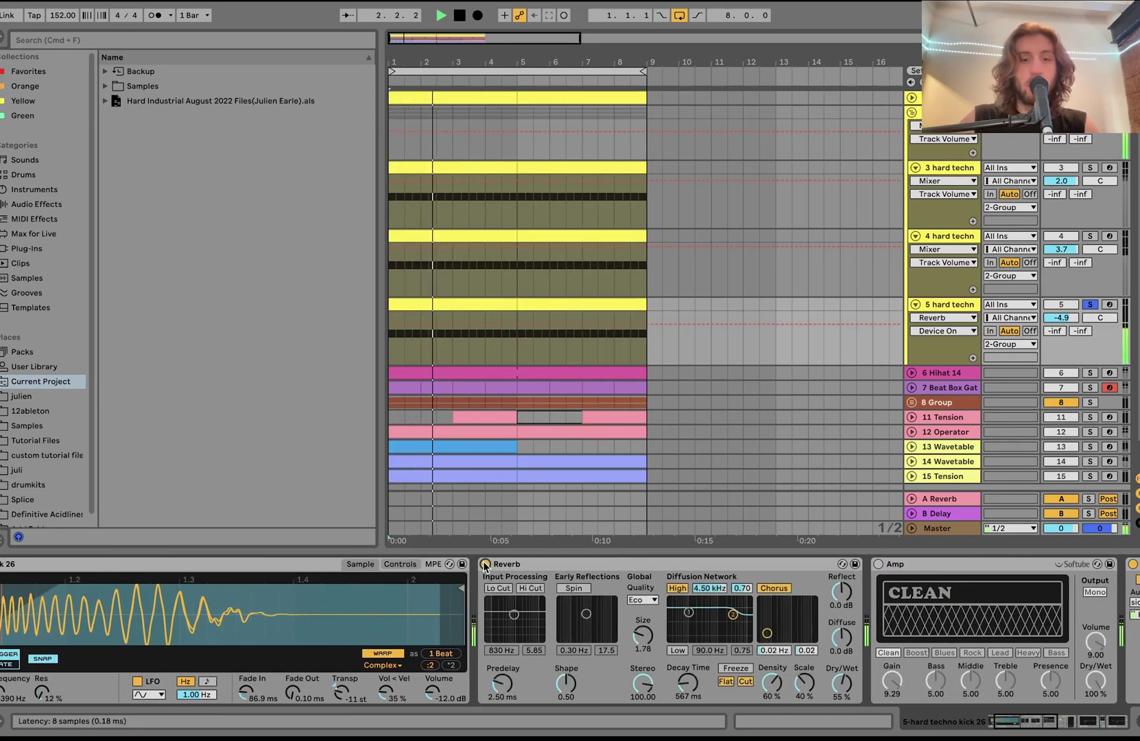
scroll(537, 564, "right", 3)
scroll(537, 563, "right", 8)
key("space")
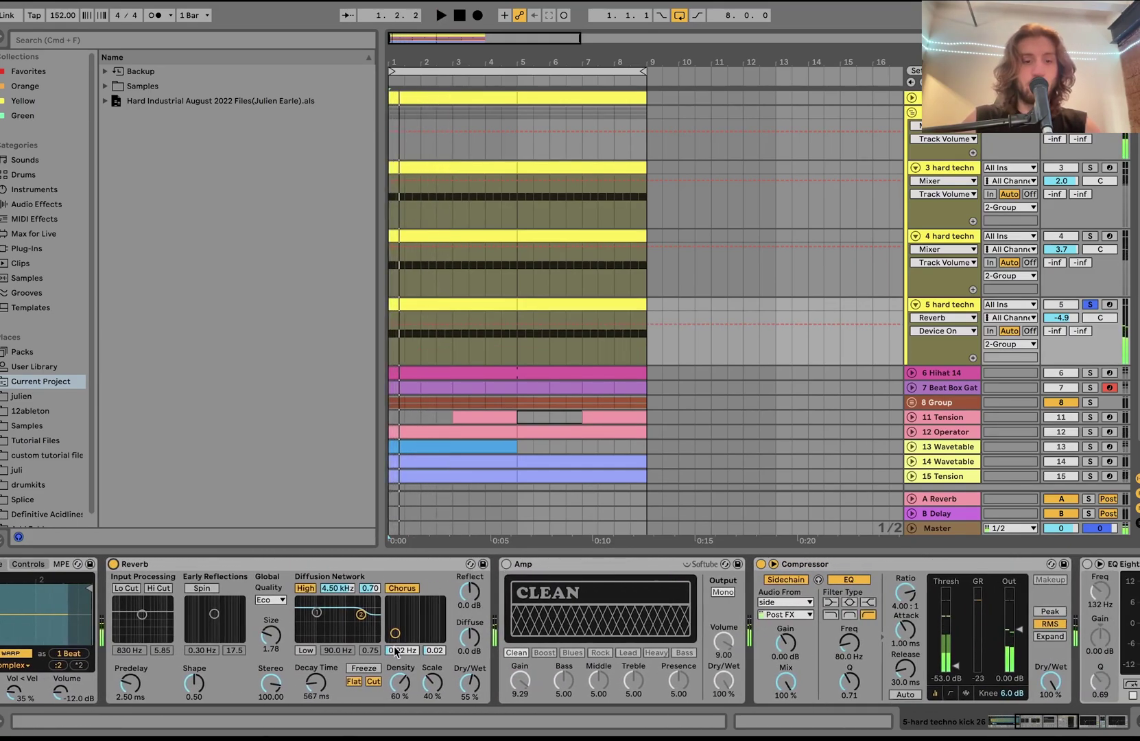
- Turn the Amp on kick track 5 back on and audition its effect
left_click(503, 564)
left_click(504, 564)
key("space")
scroll(501, 564, "right", 11)
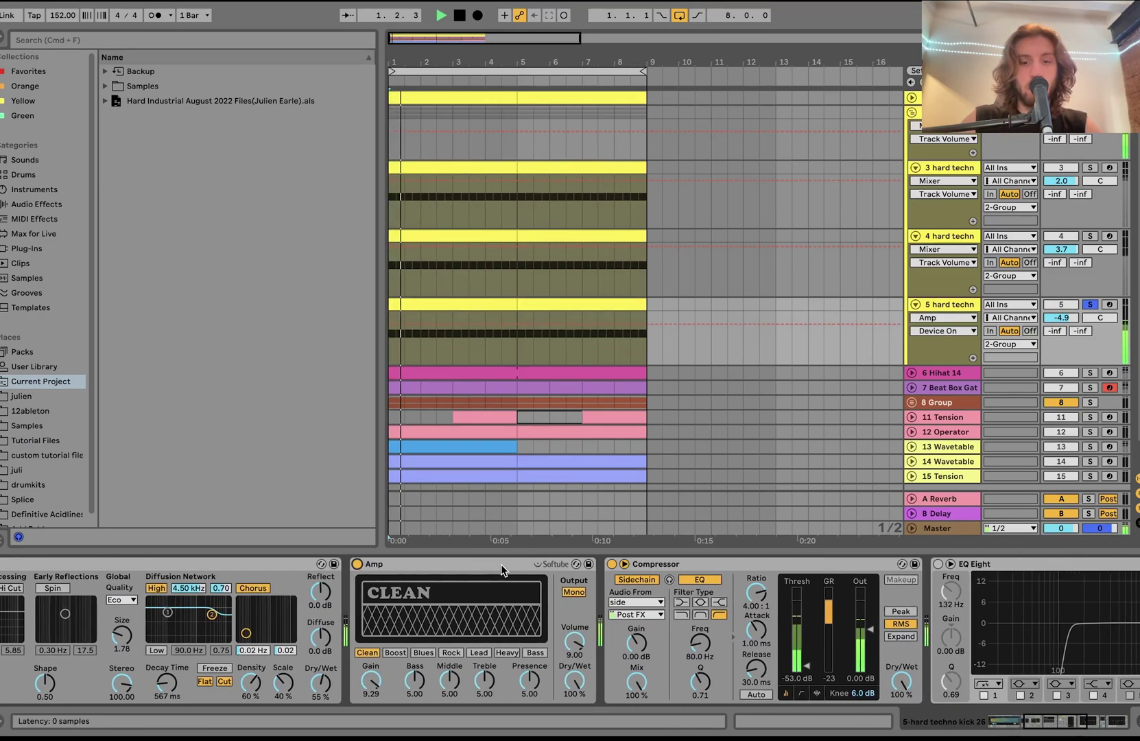
scroll(501, 564, "right", 1)
key("space")
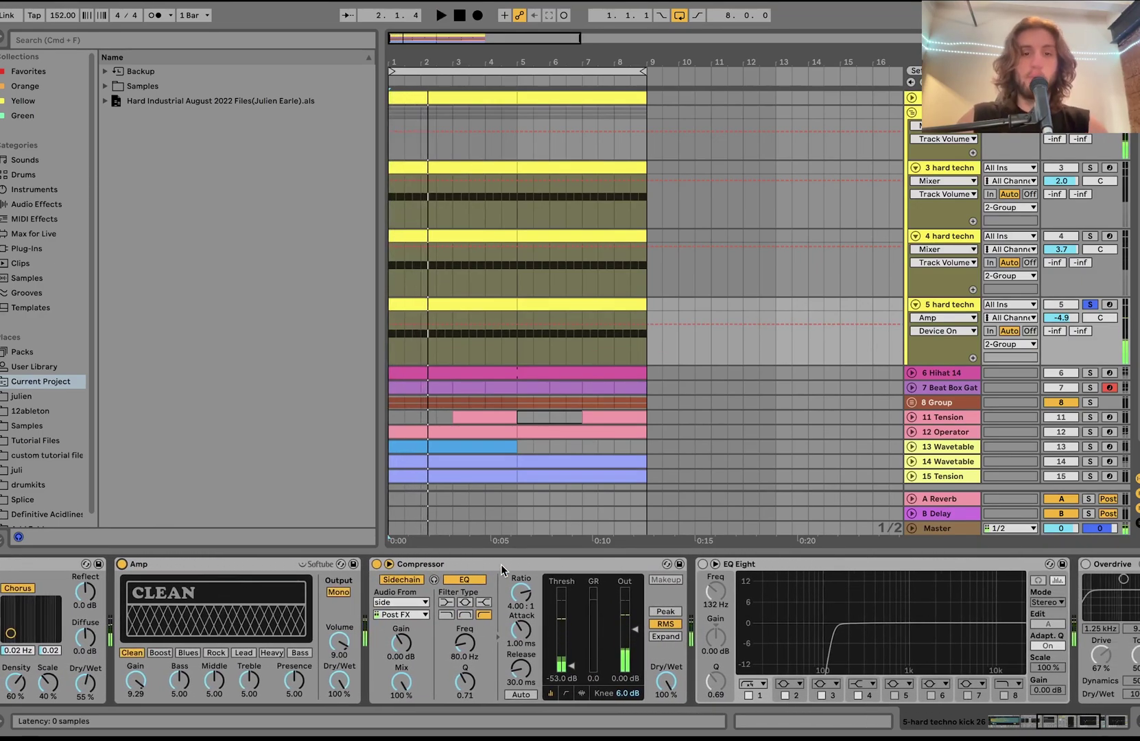
- Turn the 132 Hz EQ Eight after the Compressor back on while auditioning kick track 5
key("space")
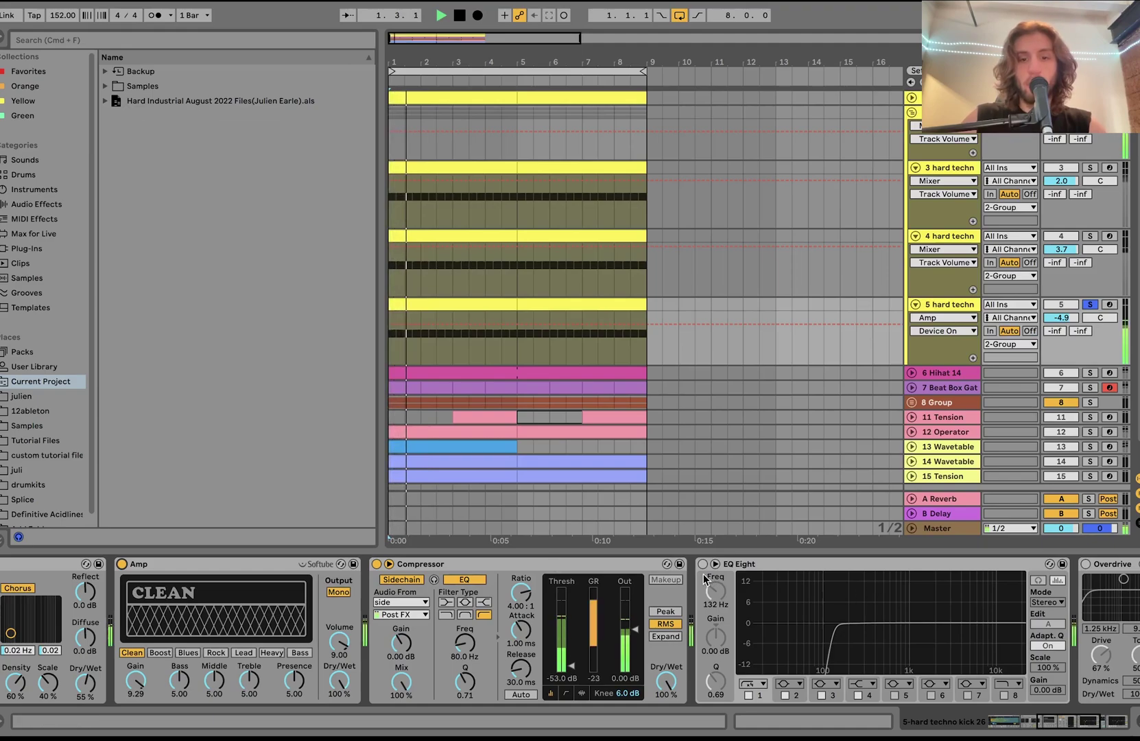
left_click(703, 564)
scroll(703, 570, "right", 6)
key("space")
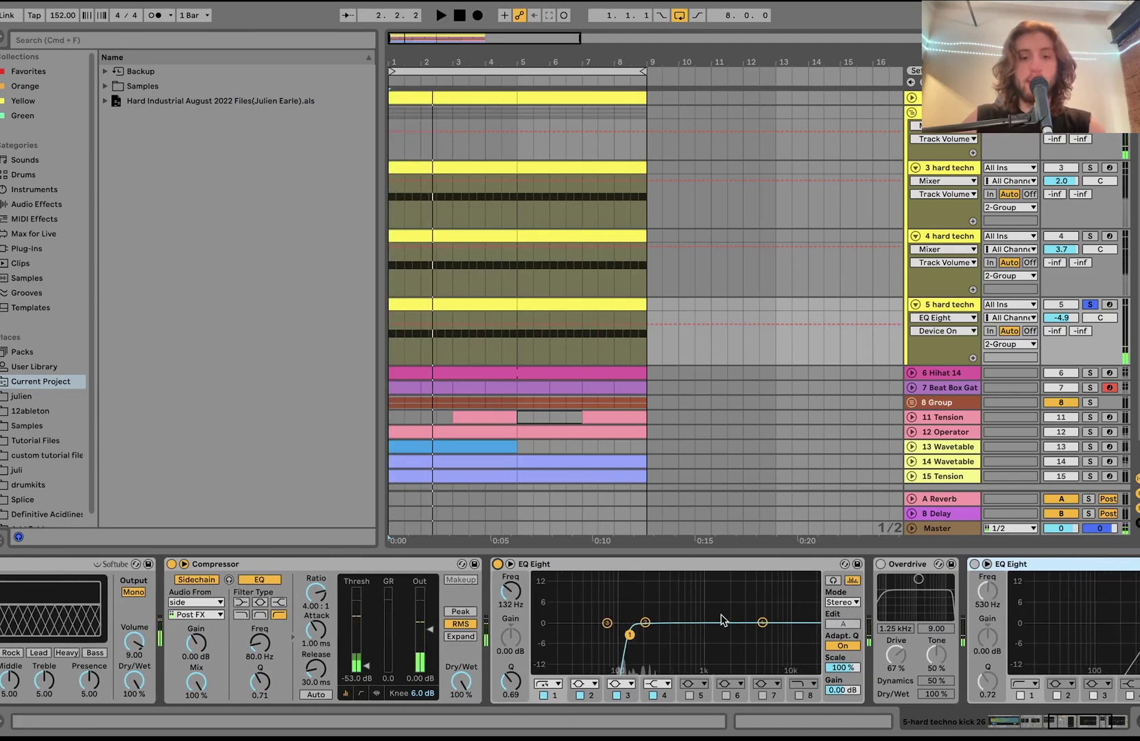
- Turn the Overdrive and the final 530 Hz EQ Eight back on, auditioning kick track 5 and reviewing its chain
left_click(881, 564)
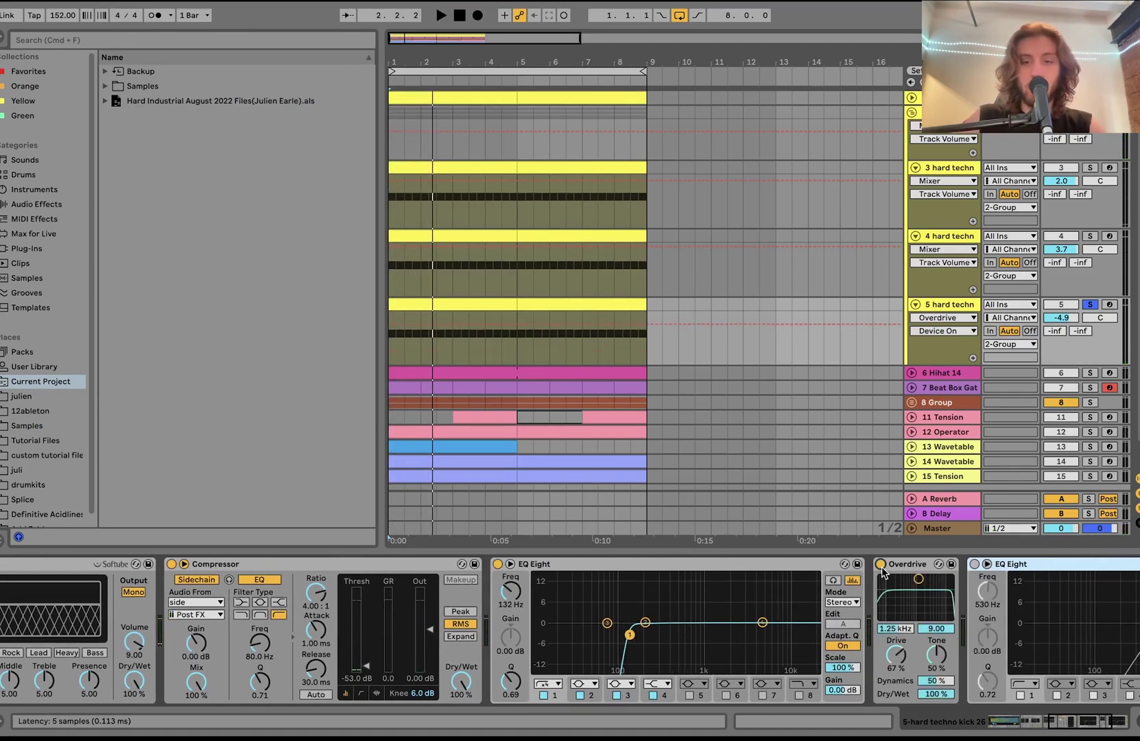
scroll(870, 616, "right", 5)
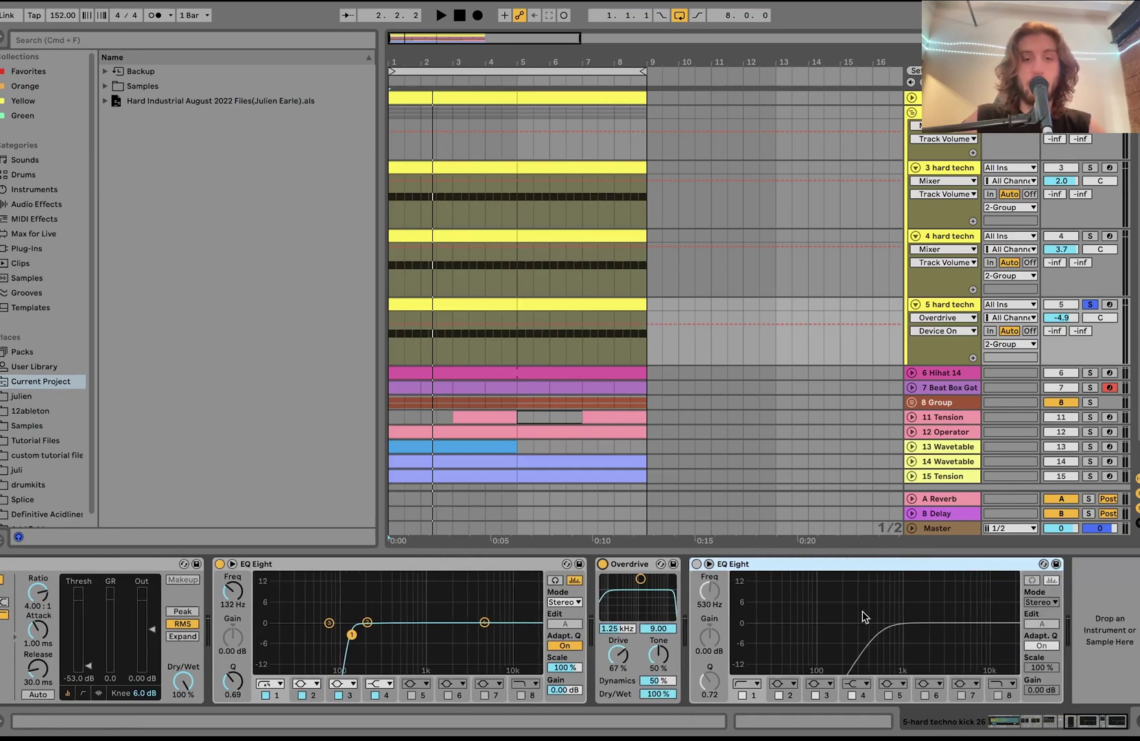
key("space")
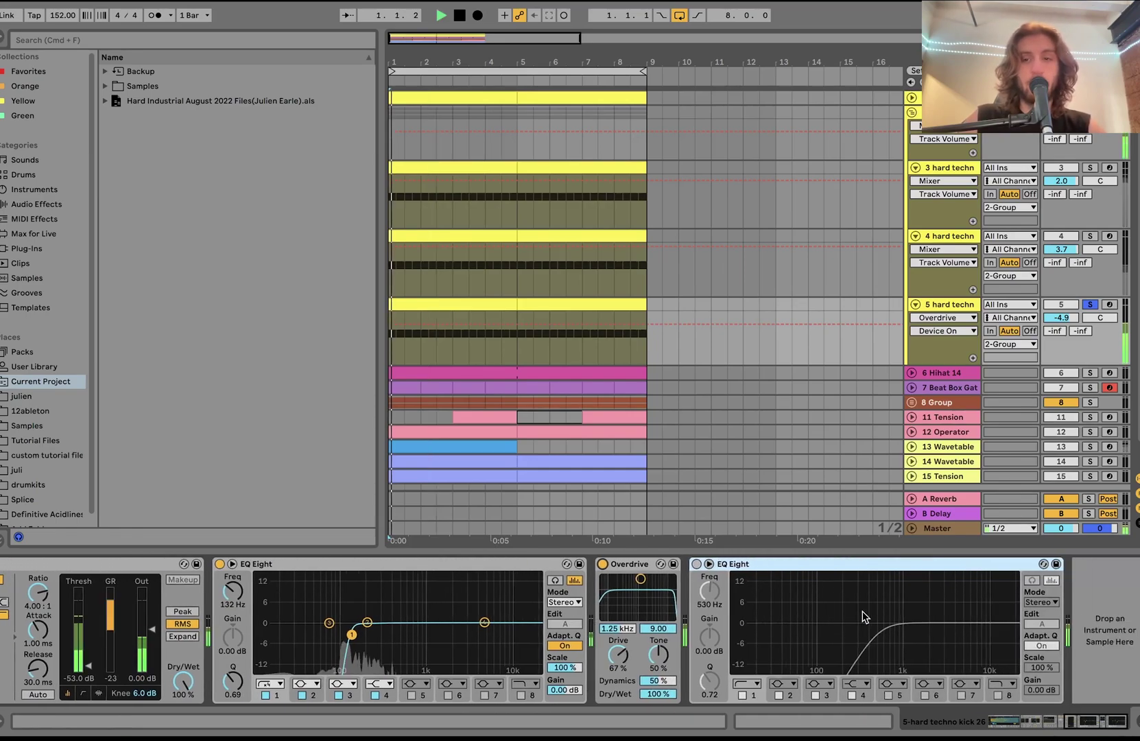
left_click(697, 564)
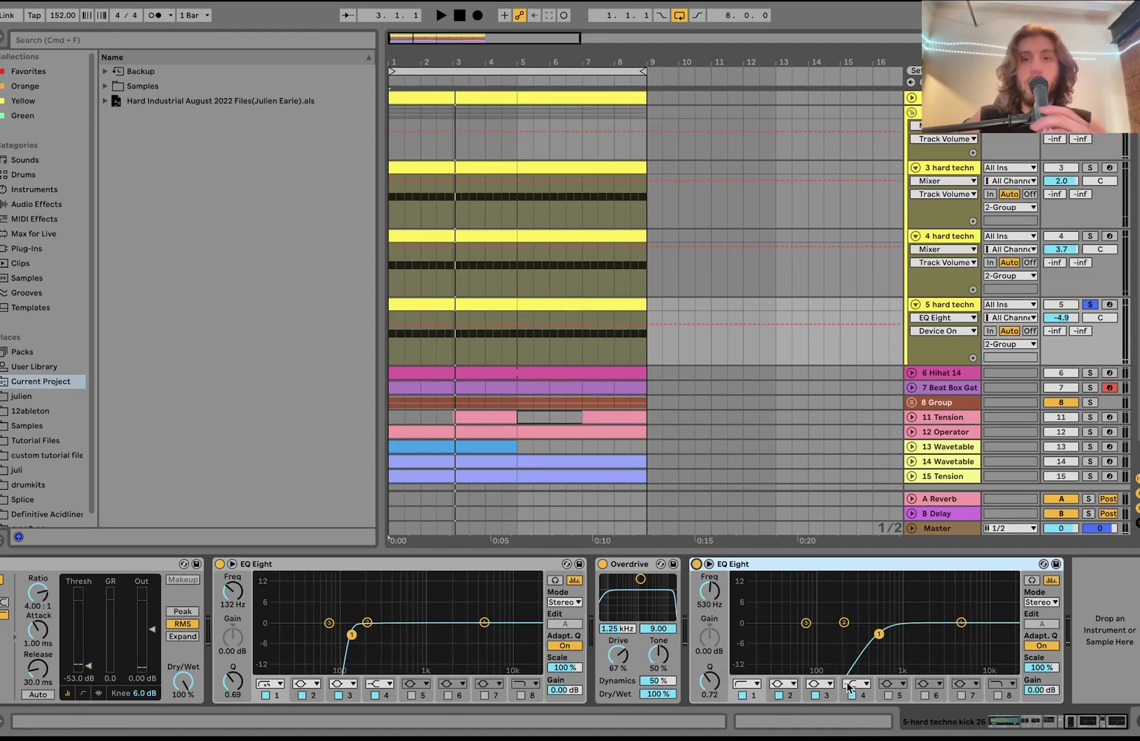
scroll(699, 664, "left", 10)
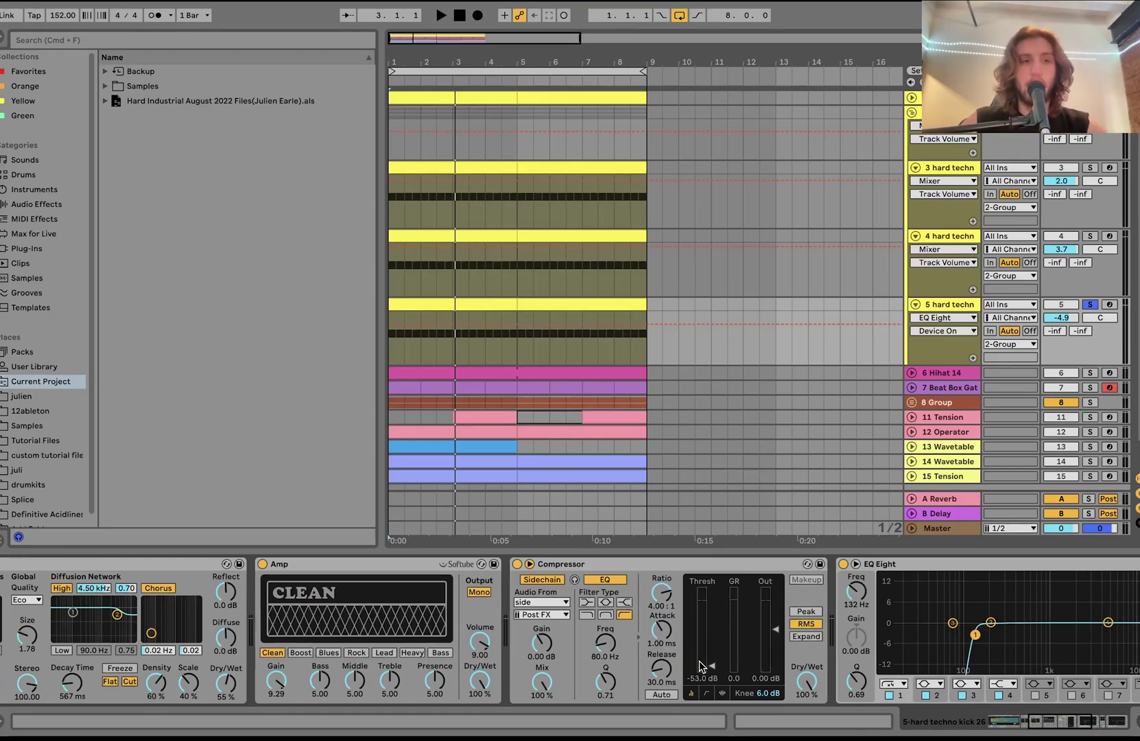
scroll(701, 665, "left", 8)
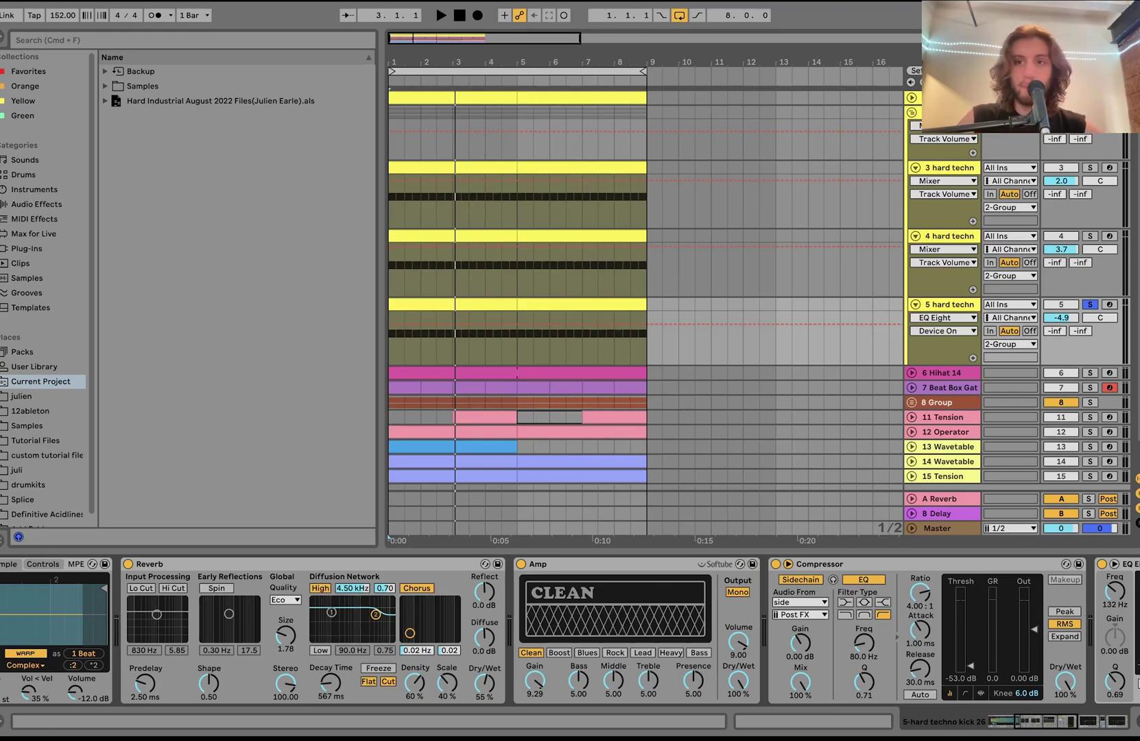
- Clear the solo on kick track 5, show the kick group's Limiter and Utility, and audition the combined kick
left_click(391, 130)
key("space")
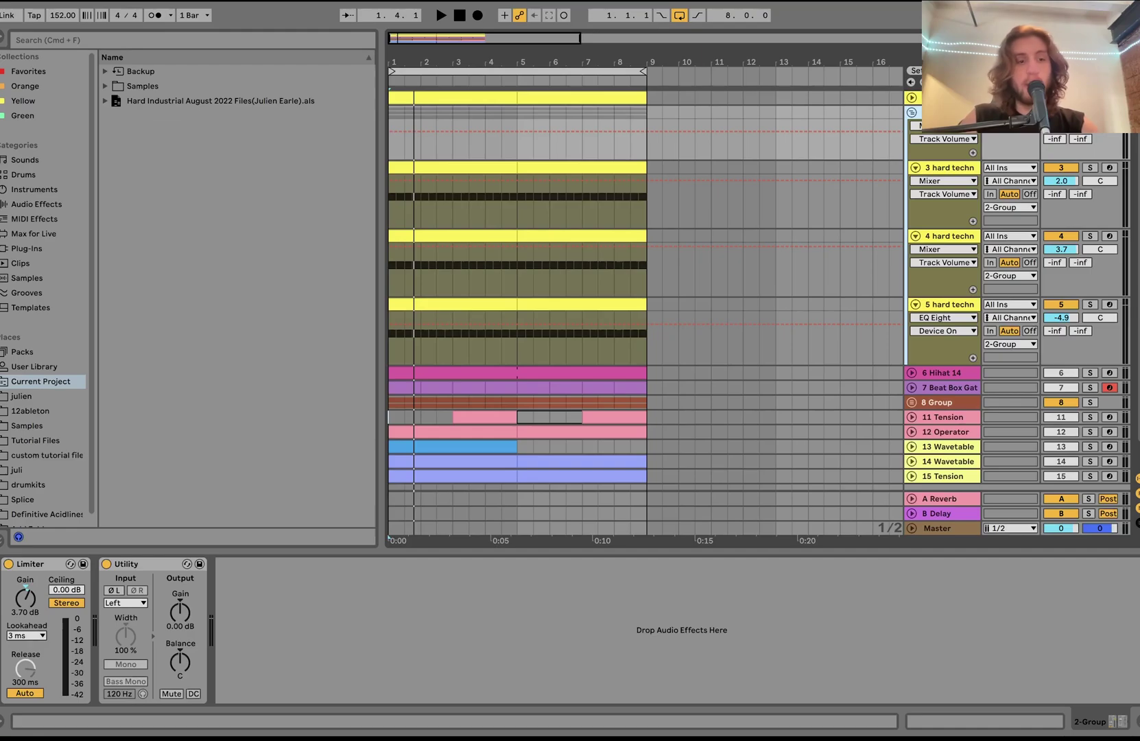
key("space")
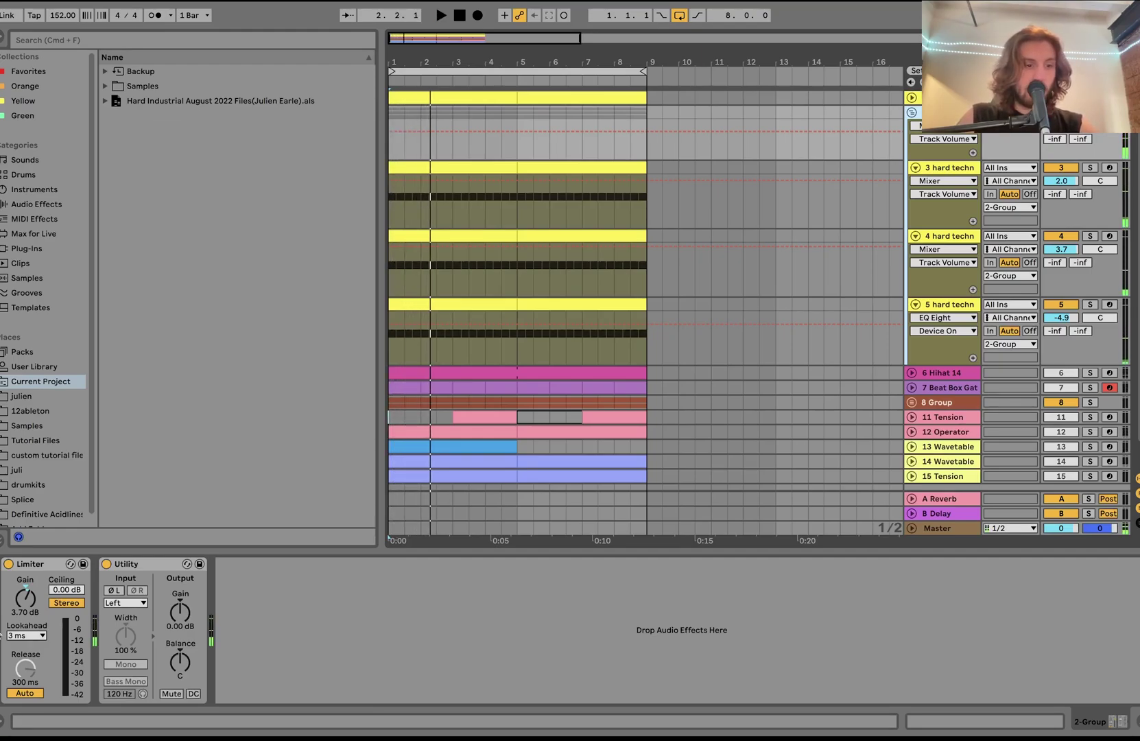
- Audition the combined kick group, look over the chains of kick tracks 5 and 3, and return to the group's Limiter and Utility
key("space")
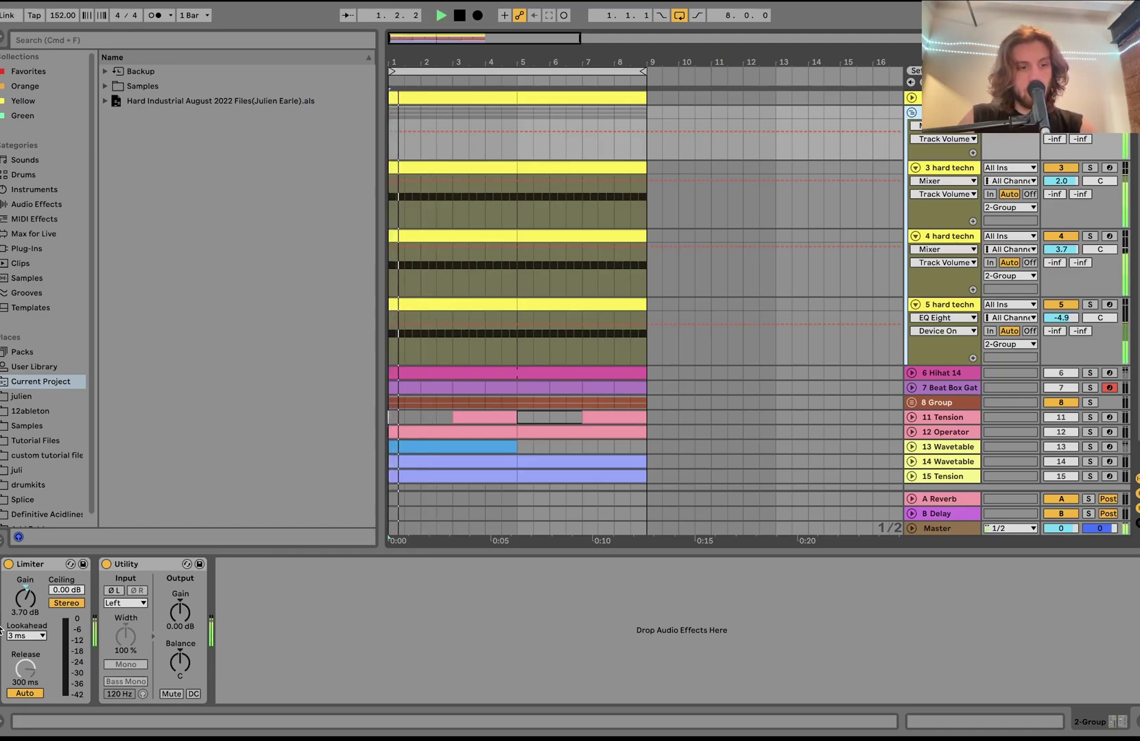
key("space")
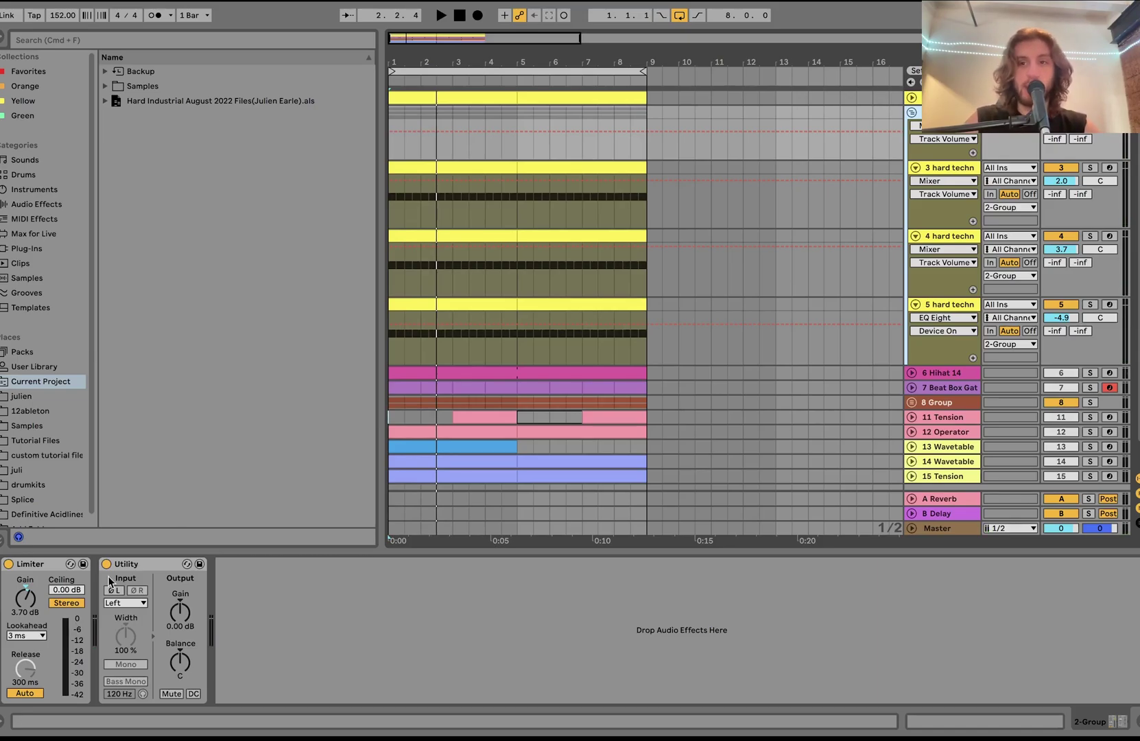
left_click(943, 305)
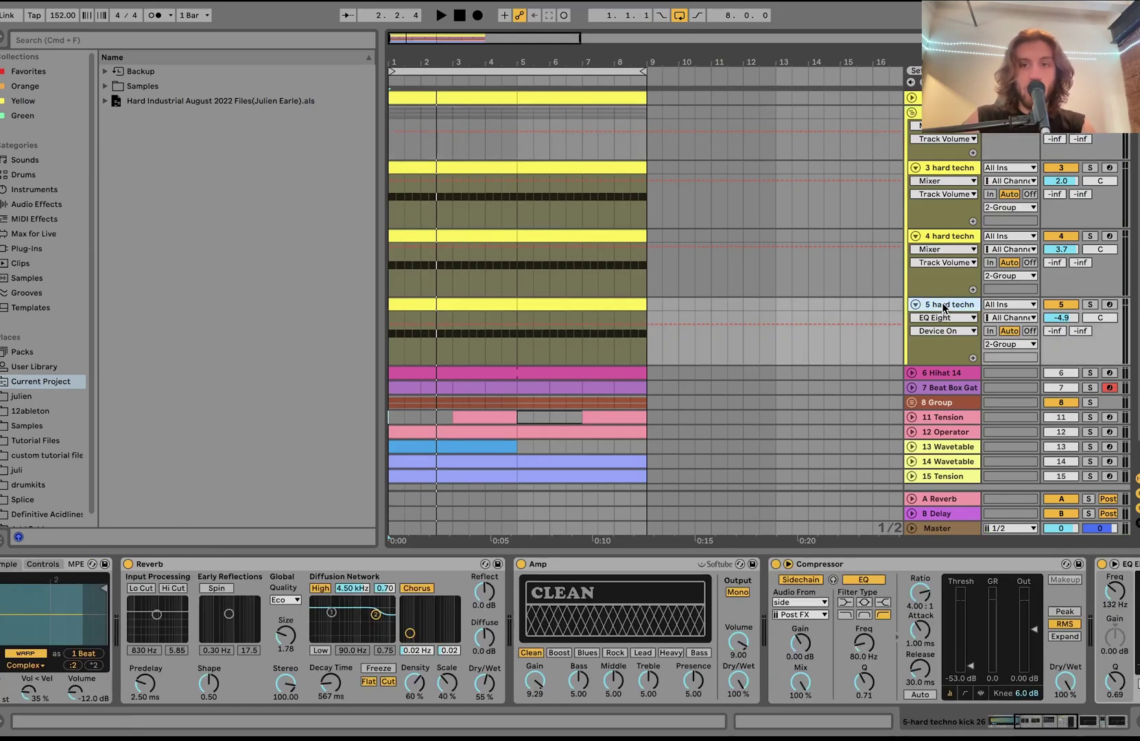
left_click(946, 167)
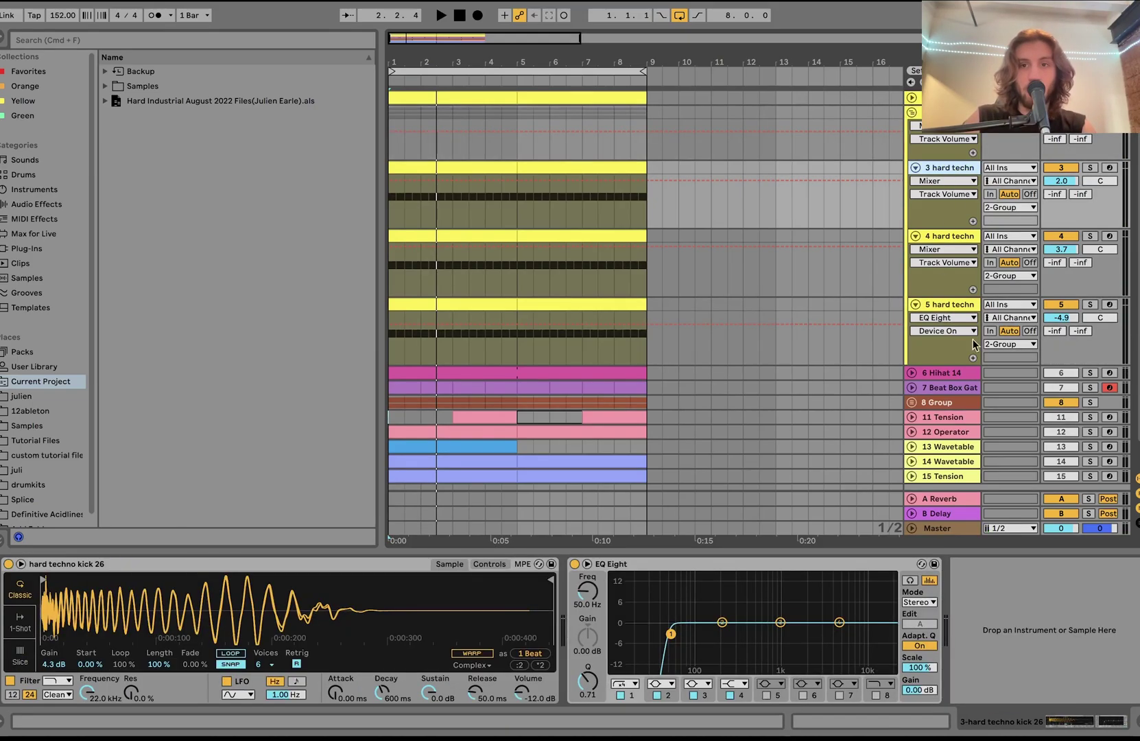
left_click(933, 118)
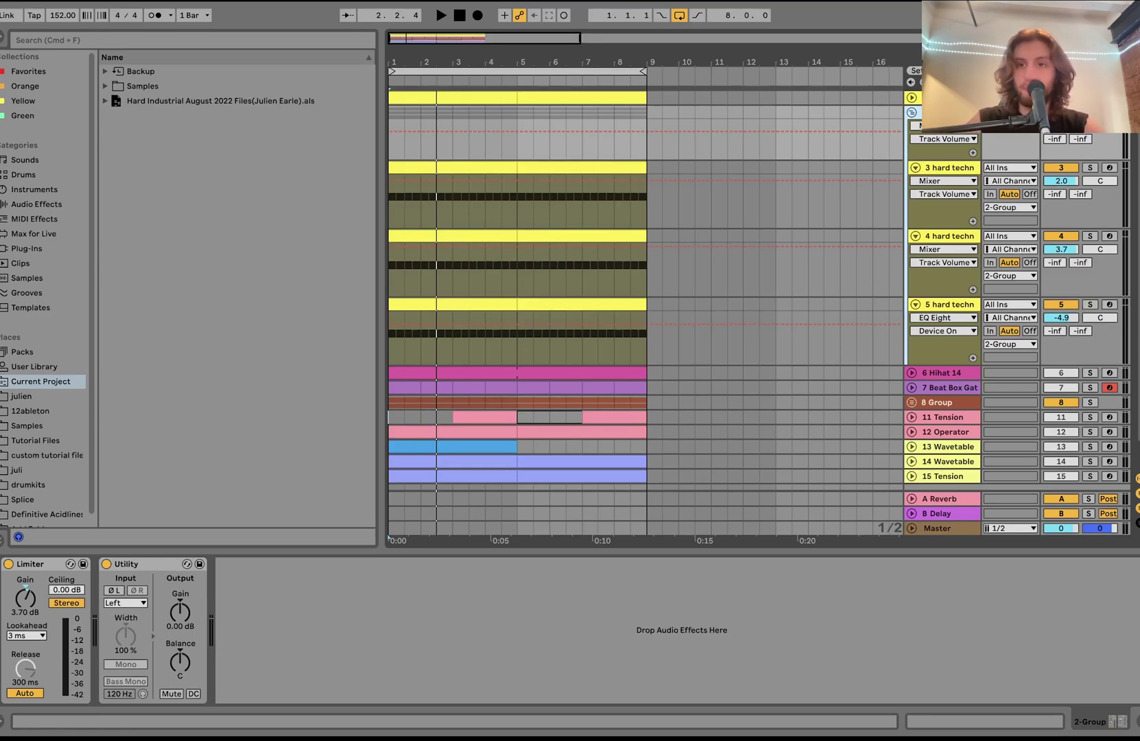
- Solo the Hihat 14 track, unfold it to show its notes and sampler, and audition its pattern
key("space")
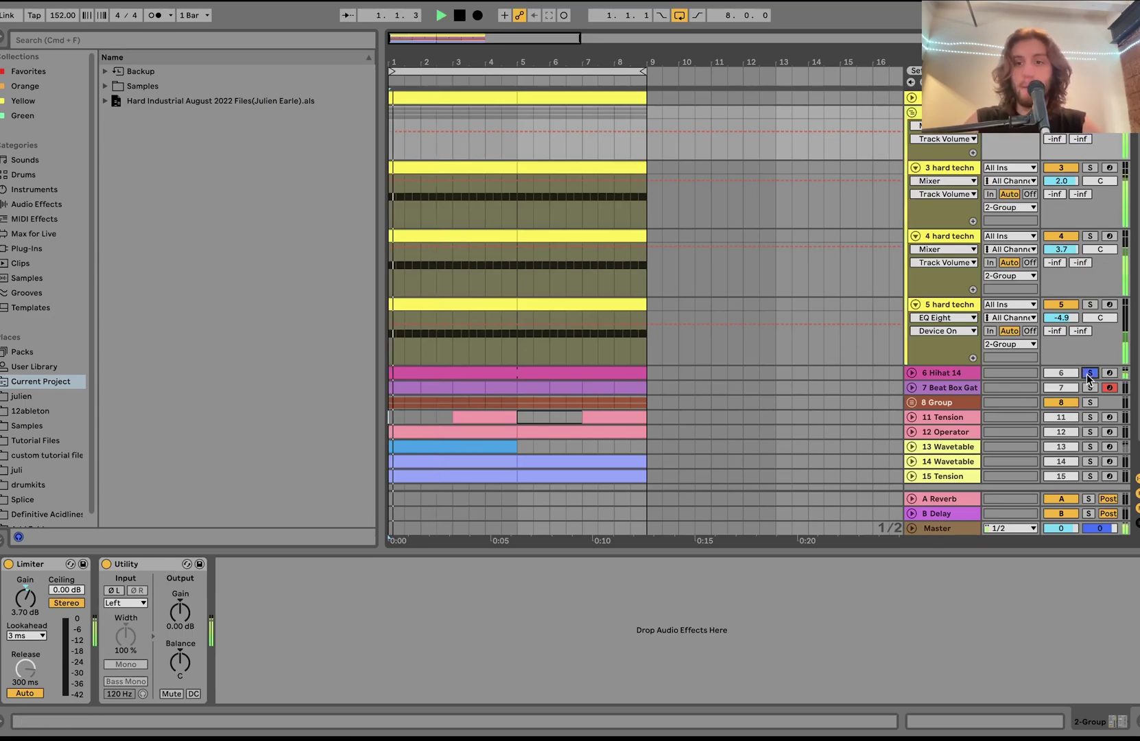
left_click(922, 376)
left_click(912, 373)
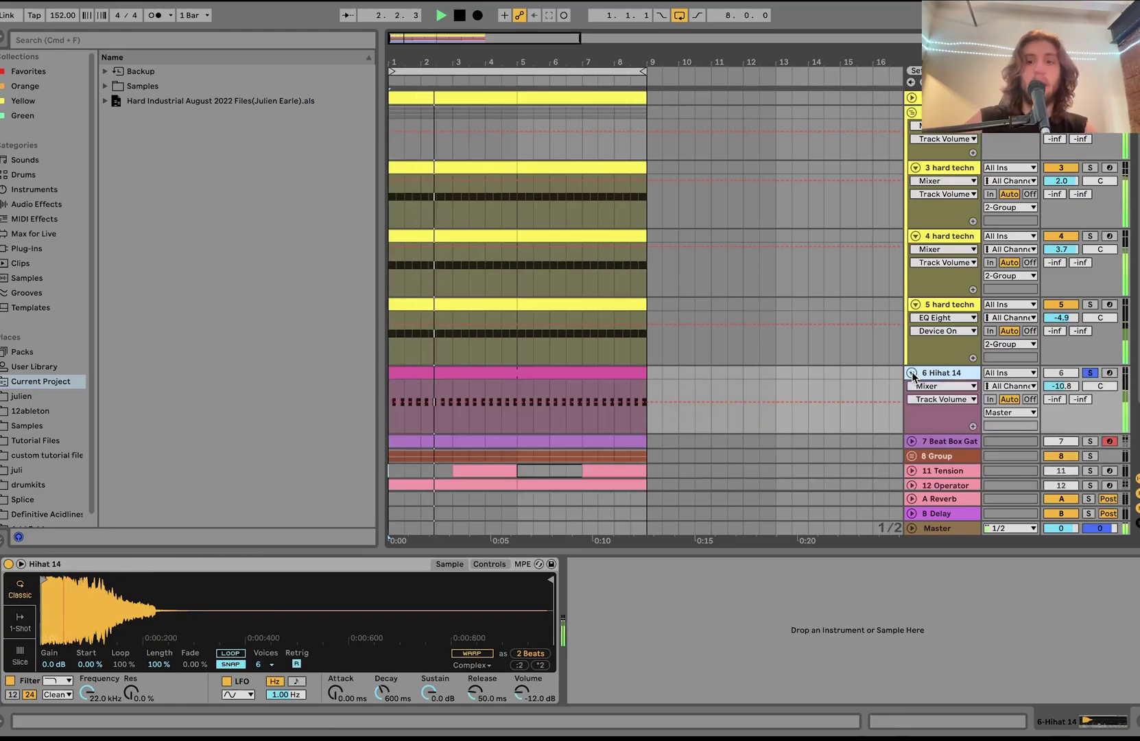
key("space")
left_click(941, 373)
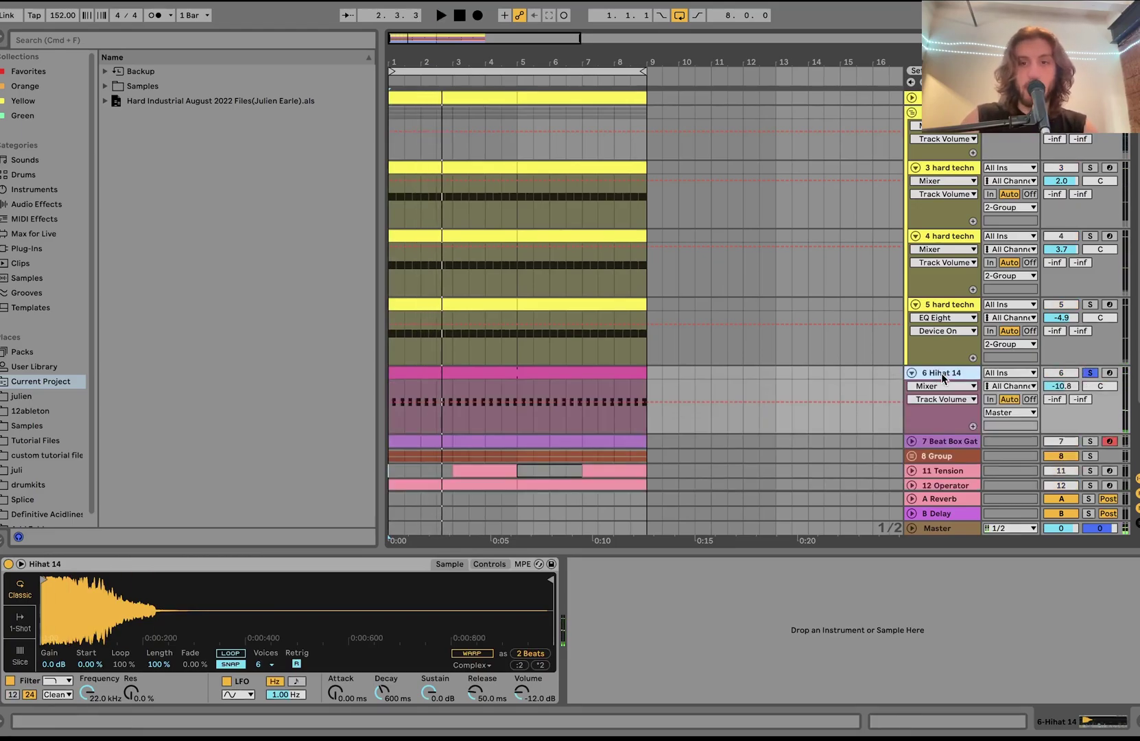
scroll(791, 364, "right", 3)
scroll(828, 359, "left", 3)
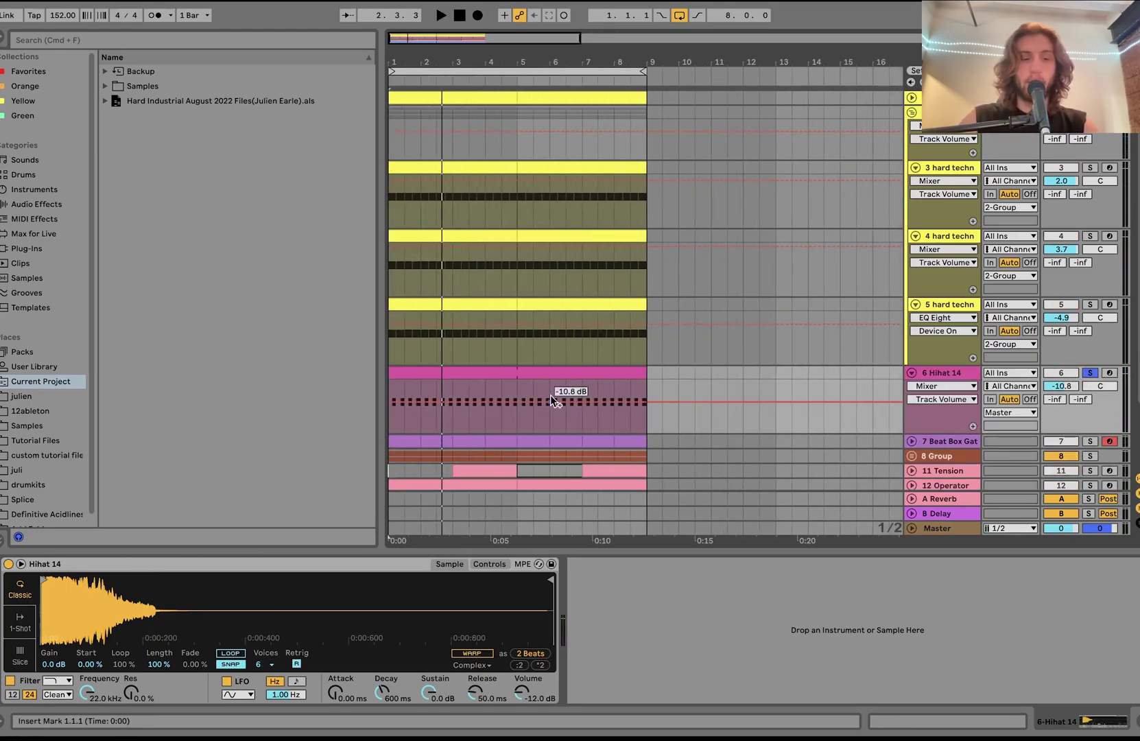
scroll(575, 409, "down", 3)
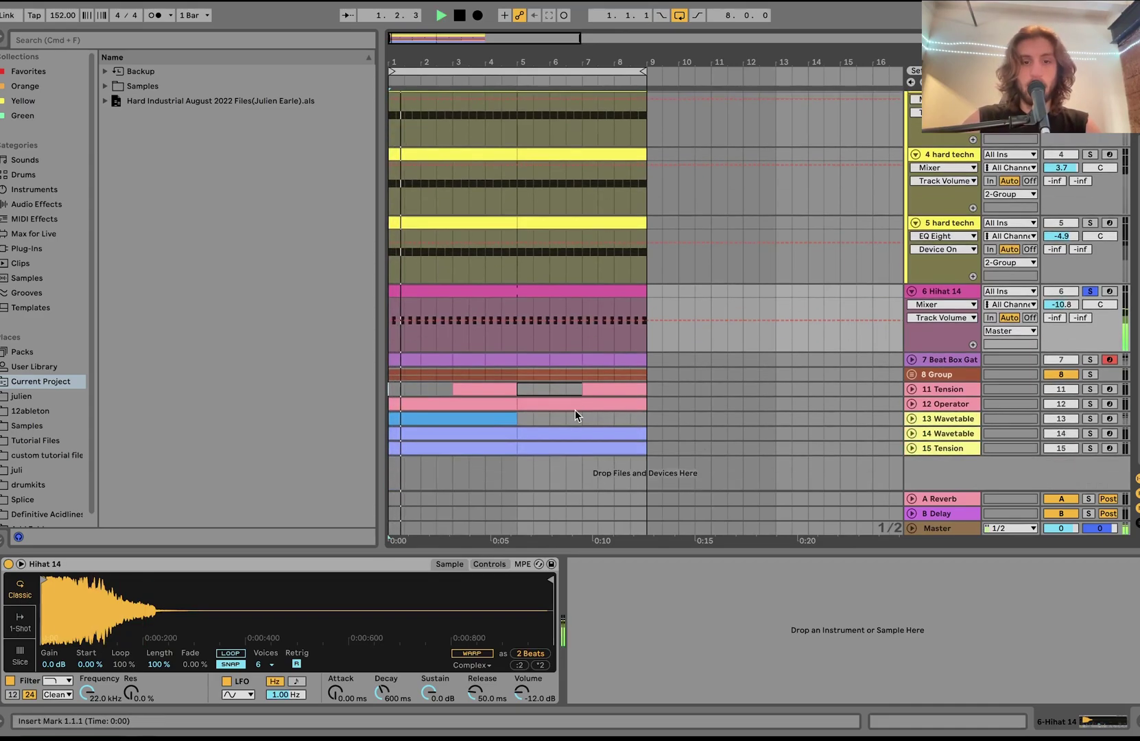
- Solo the Beat Box Gate Kit track, unfold it in the arrangement, and audition it with its full effects chain
left_click(1091, 360)
left_click(912, 361)
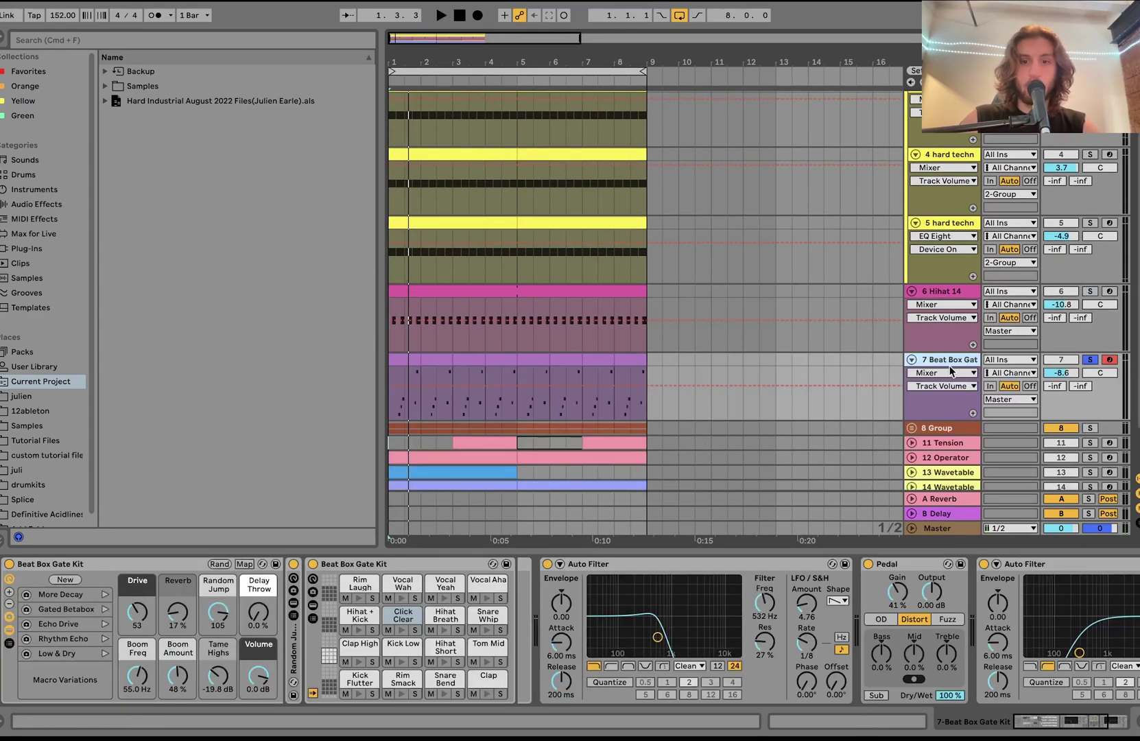
key("space")
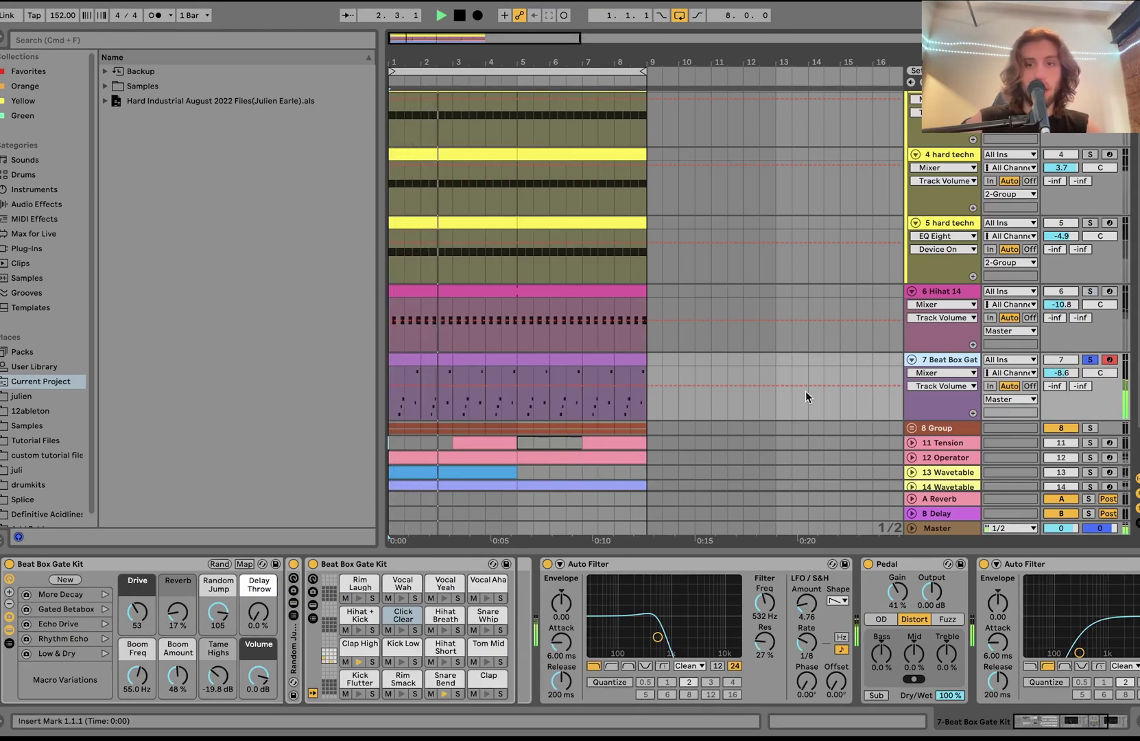
key("space")
- Turn off both Auto Filters and the Pedal on the Beat Box Gate Kit track and audition the kit without them
left_click(1029, 564)
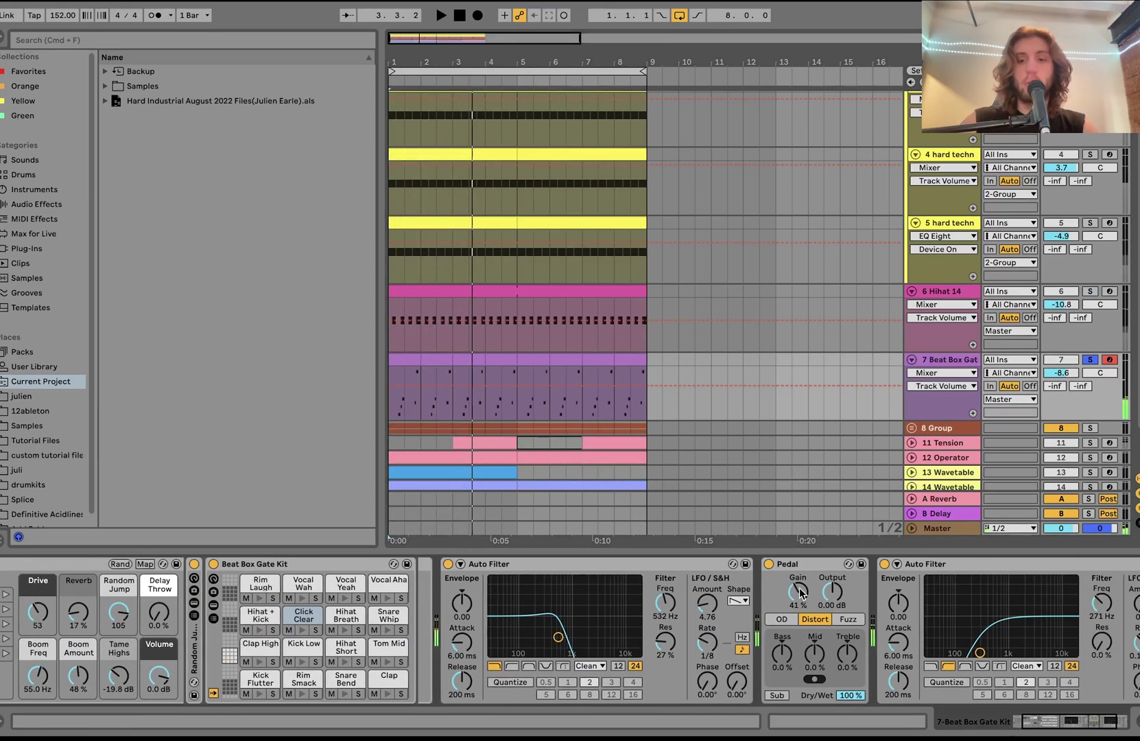
left_click(820, 564)
scroll(820, 568, "left", 3)
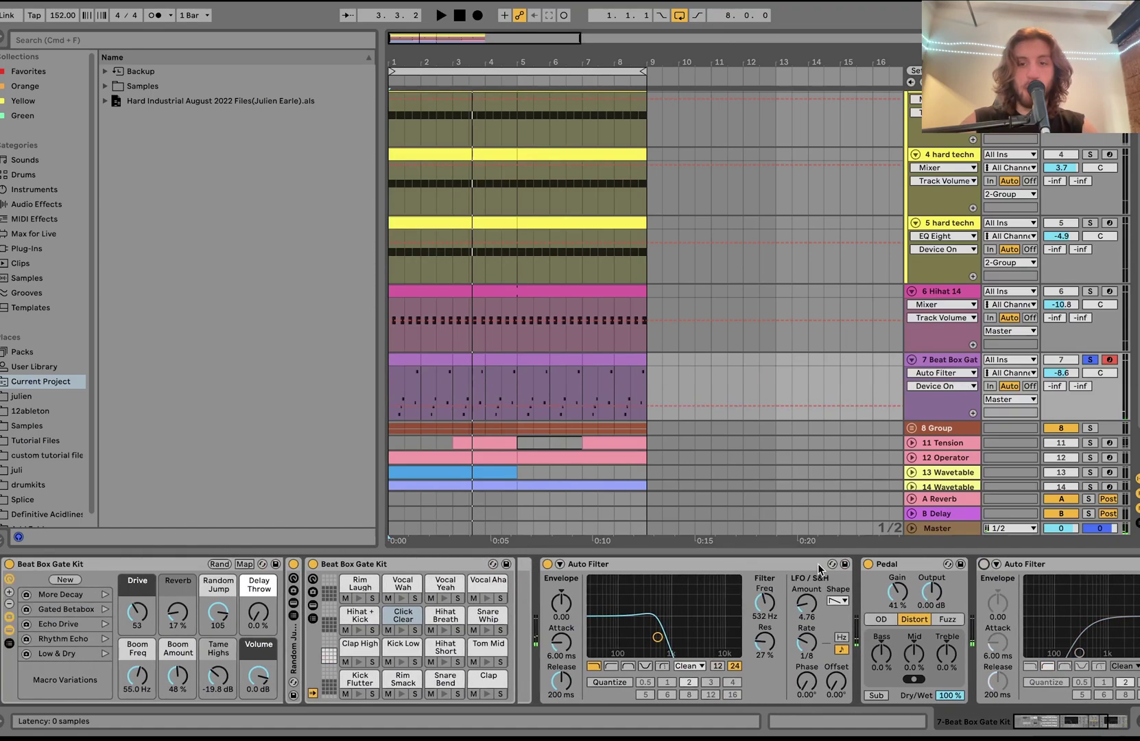
left_click(868, 564)
left_click(548, 564)
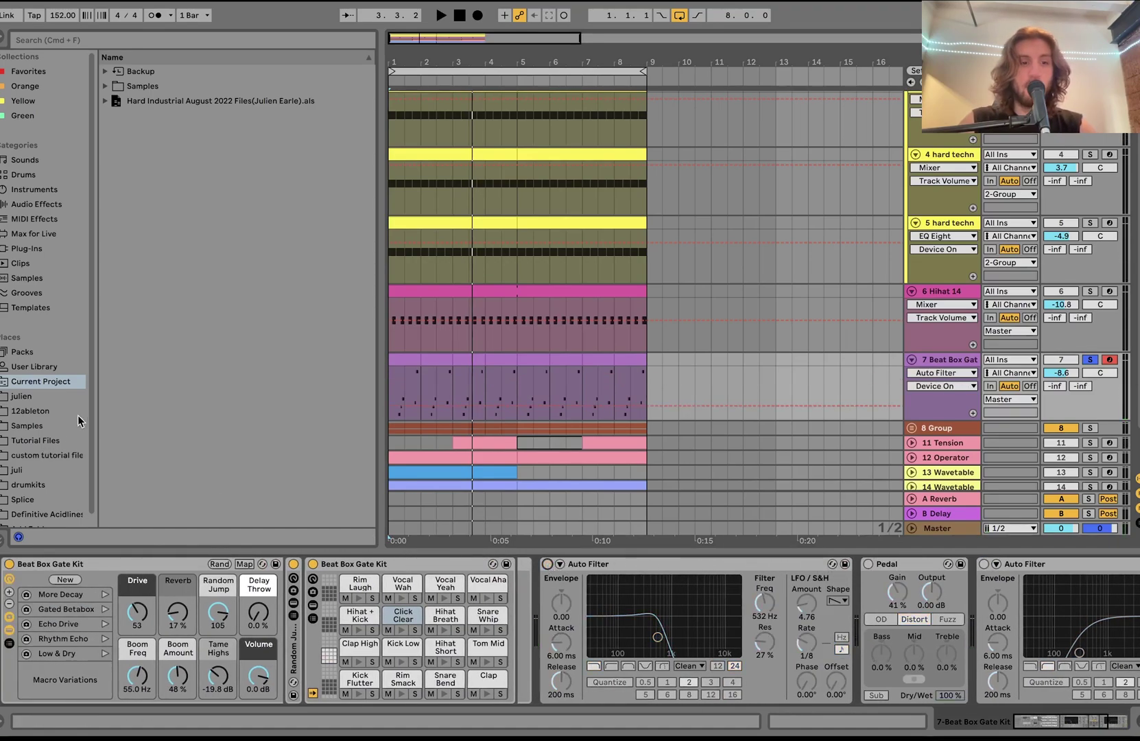
key("space")
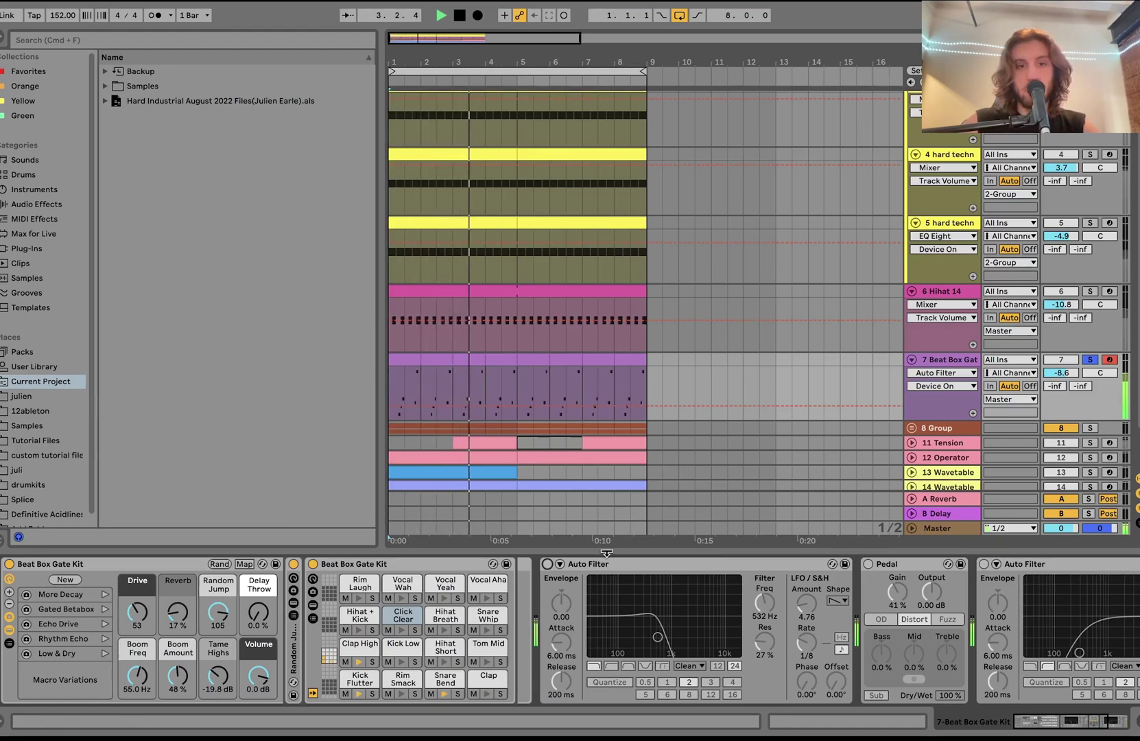
key("space")
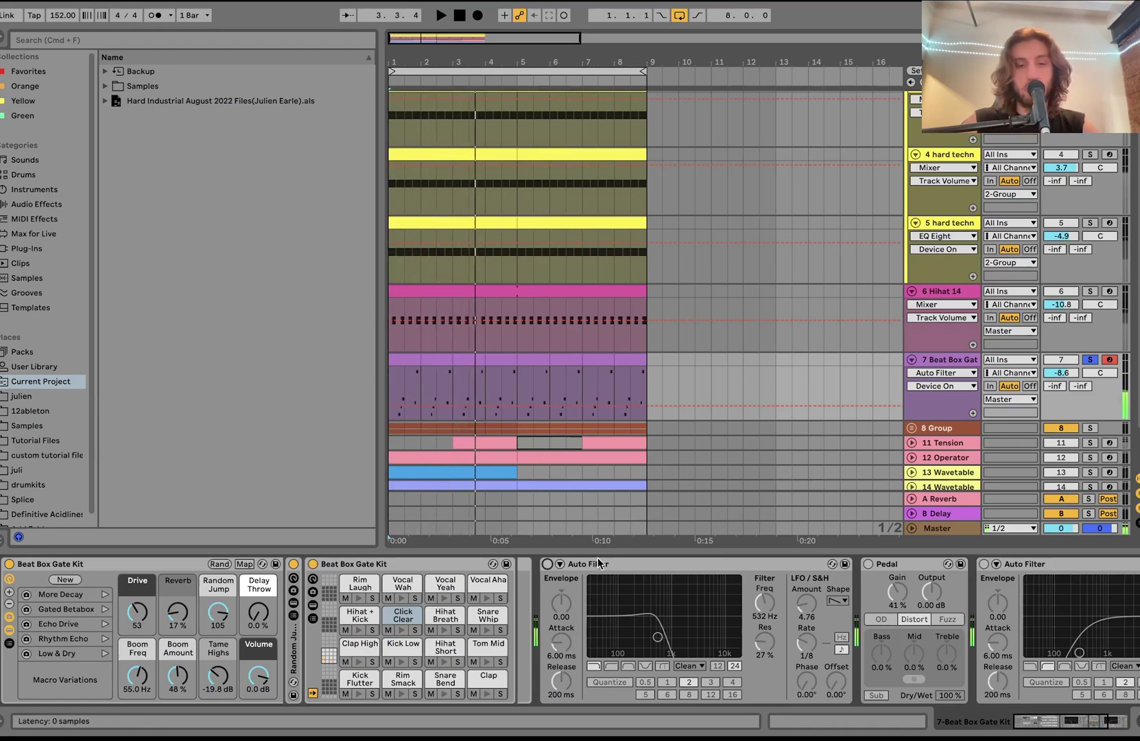
- Turn the 532 Hz Auto Filter, the Pedal and the 271 Hz Auto Filter back on one at a time, auditioning the beatbox kit after each
left_click(548, 564)
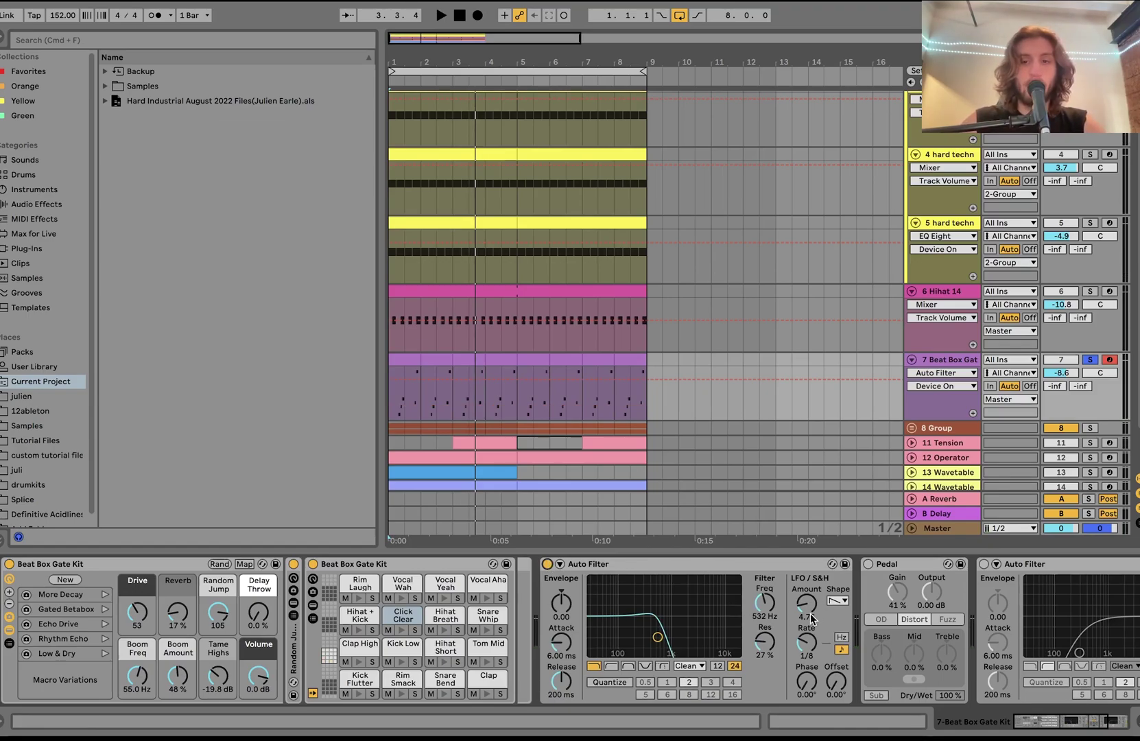
key("space")
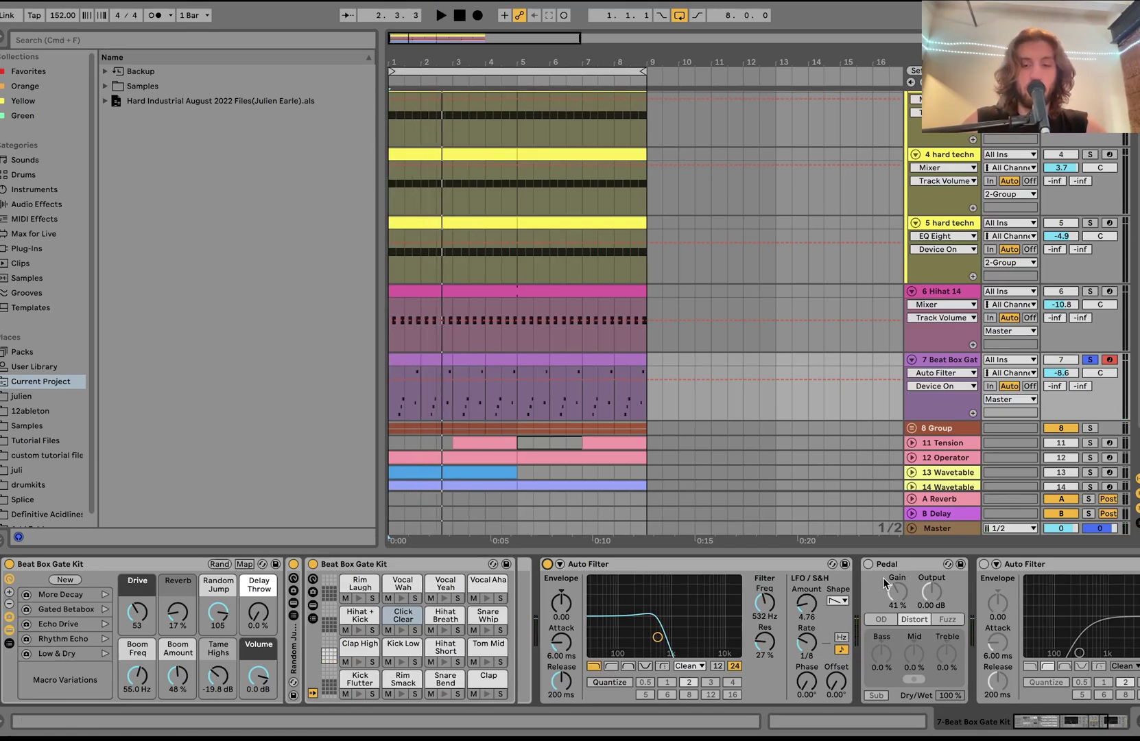
left_click(867, 563)
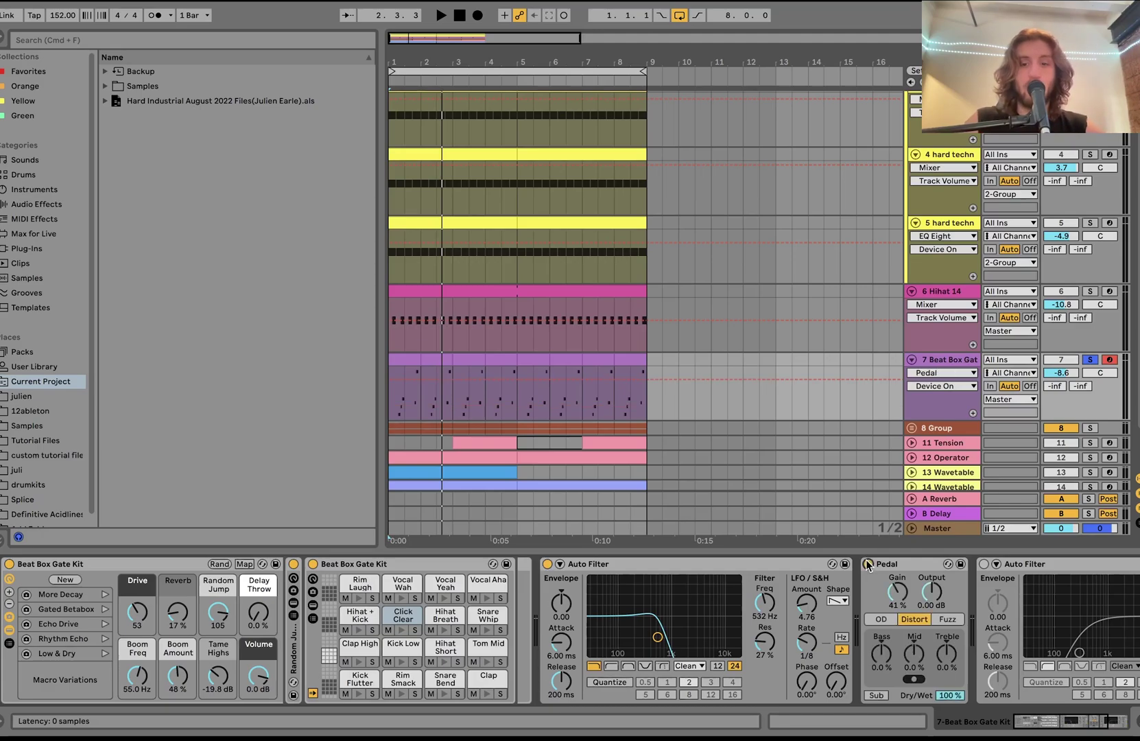
key("space")
scroll(868, 564, "right", 2)
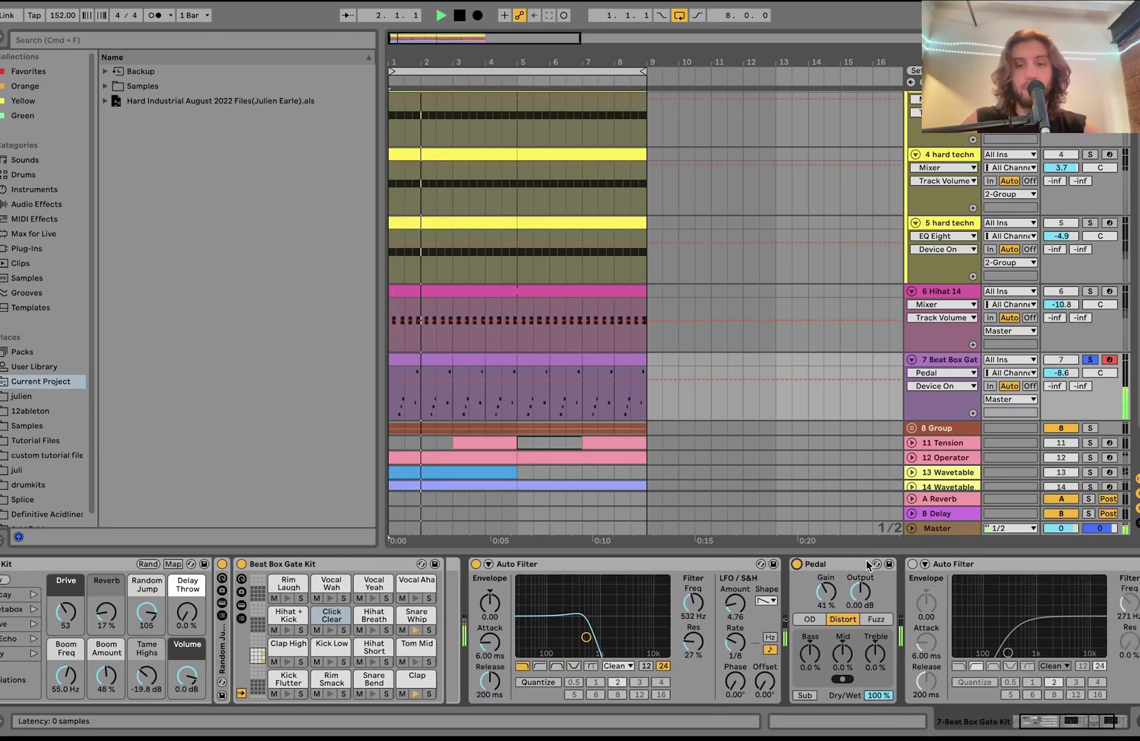
scroll(868, 564, "right", 4)
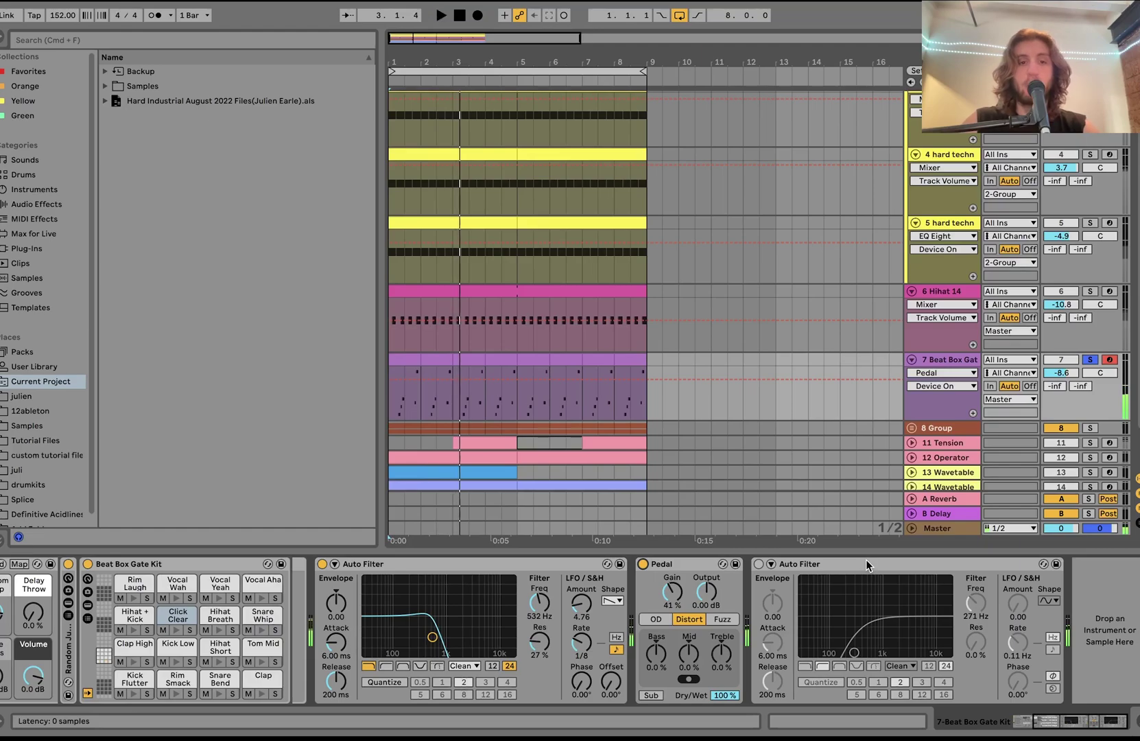
left_click(758, 564)
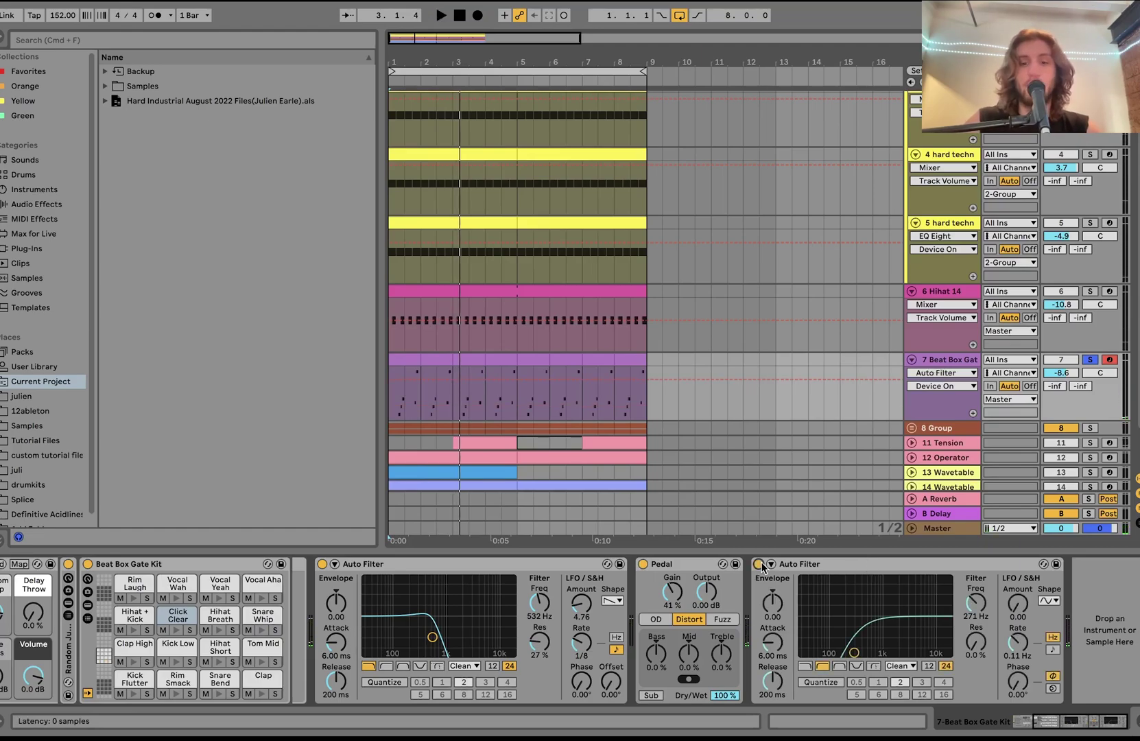
key("space")
- Expand the 8 Group to show its Electric and Tension tracks, solo the group, and audition it
scroll(946, 364, "down", 2)
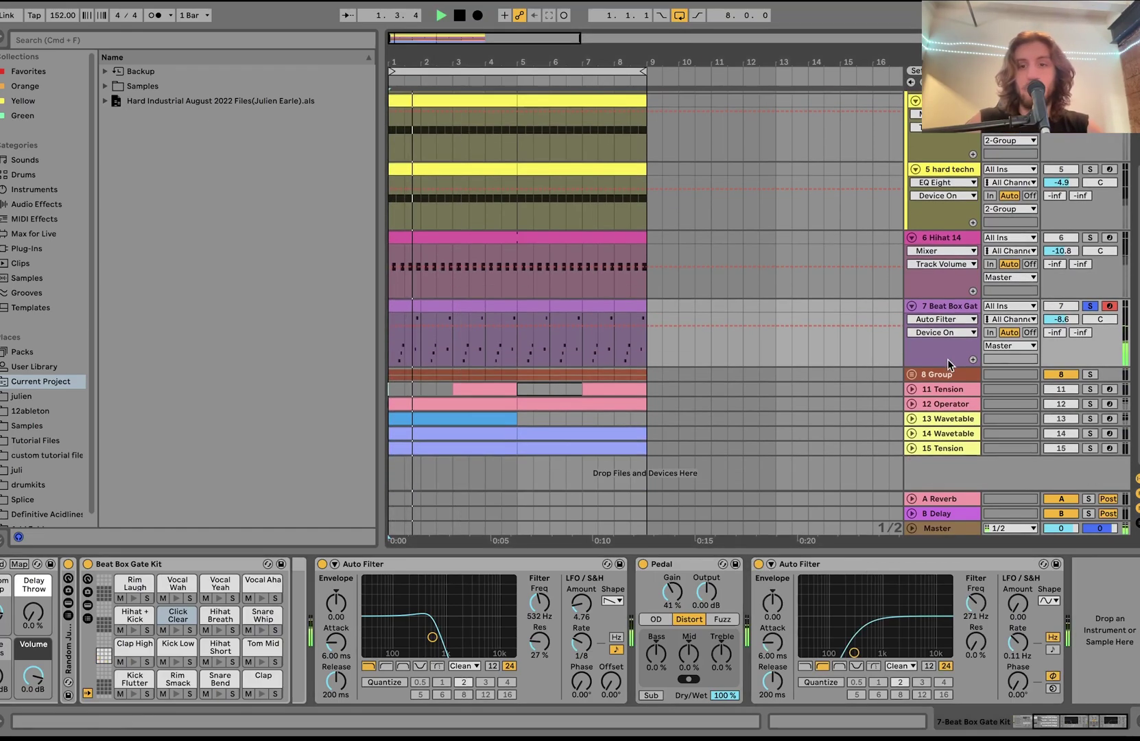
left_click(912, 374)
scroll(1029, 309, "down", 5)
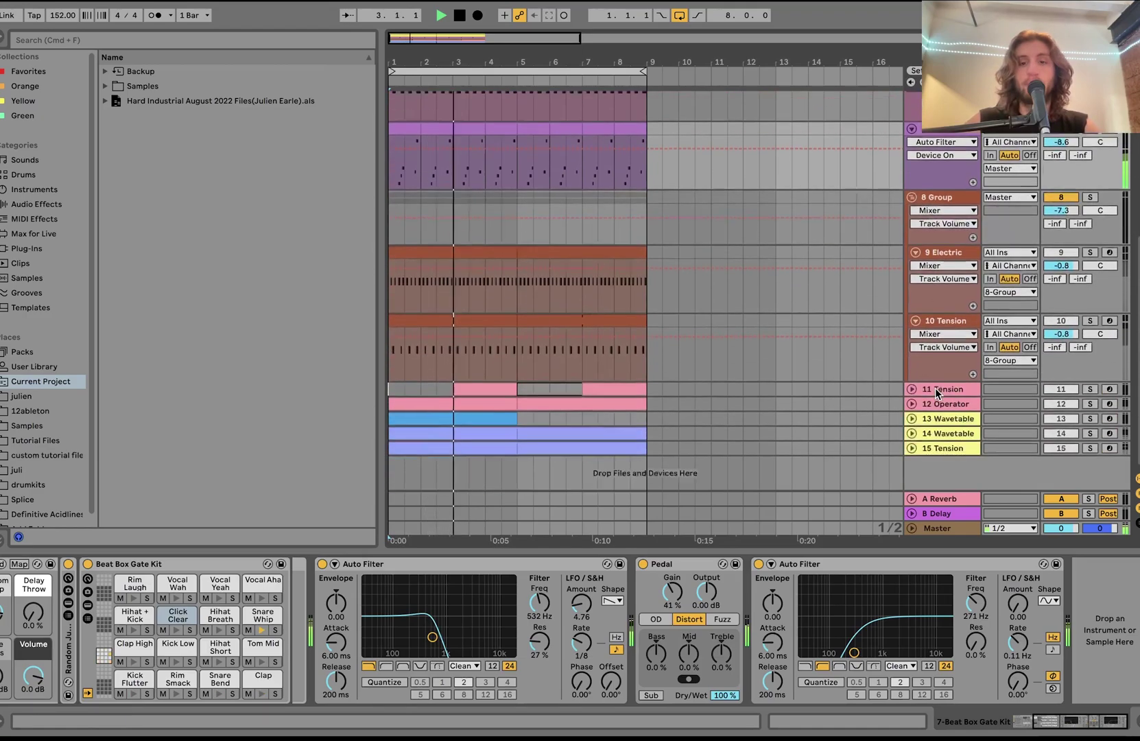
key("space")
left_click(1091, 198)
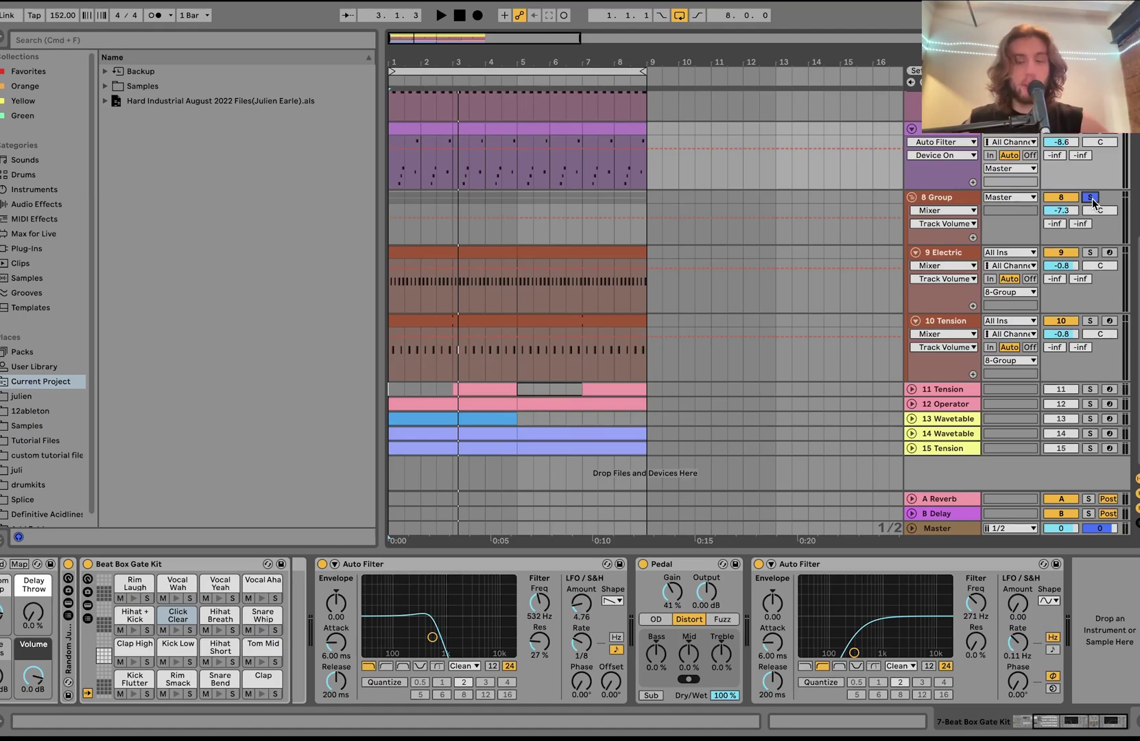
key("space")
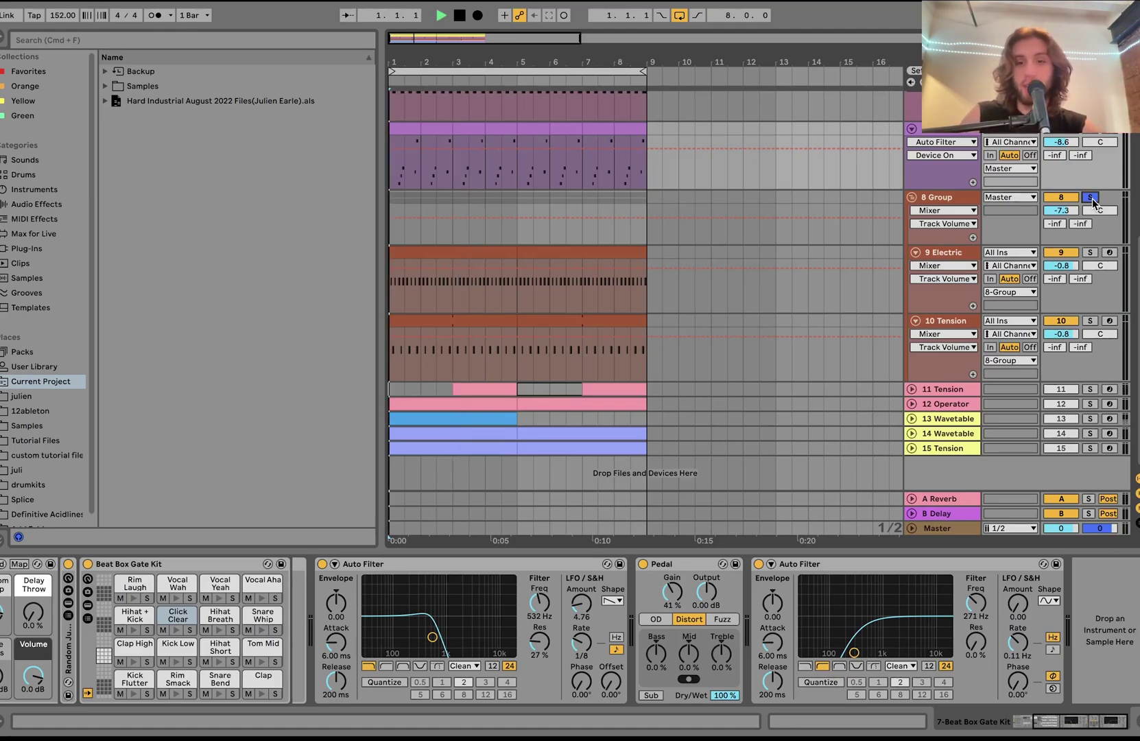
- Show the device chain of the Electric track in the 8 Group, solo the track, and audition it
left_click(950, 252)
key("space")
left_click(1090, 252)
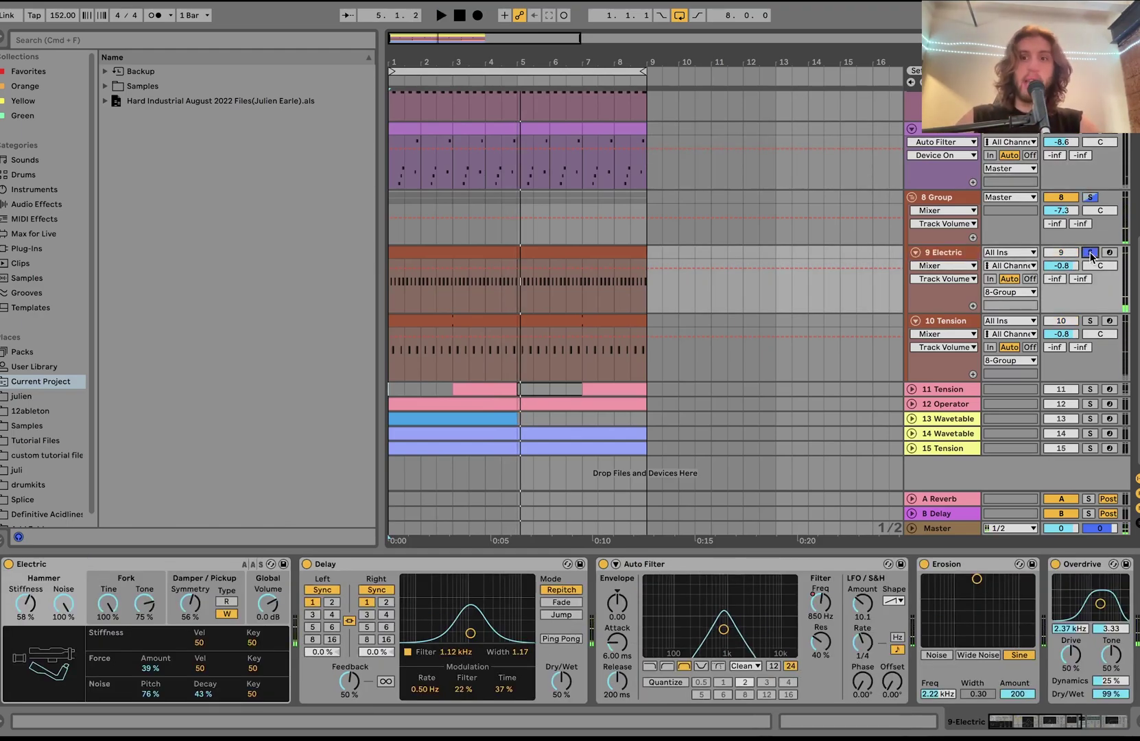
key("space")
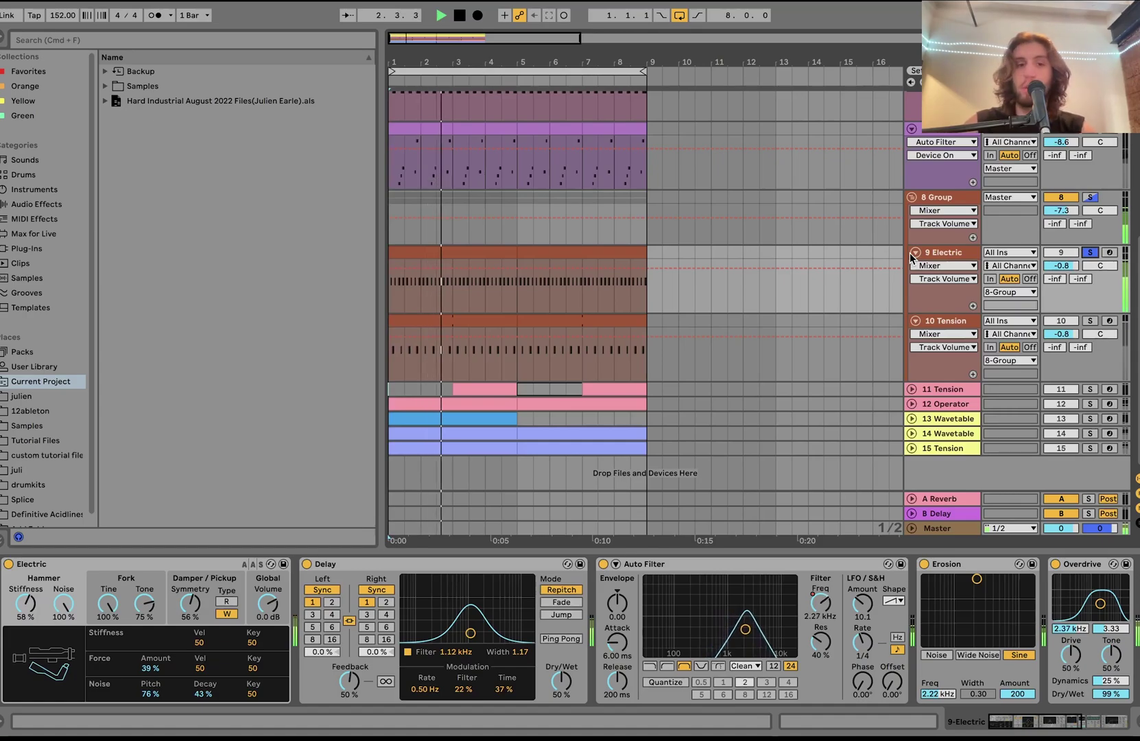
left_click(912, 256)
- Solo track 10 Tension in place of Electric, audition it, and show its device chain
left_click(1090, 320)
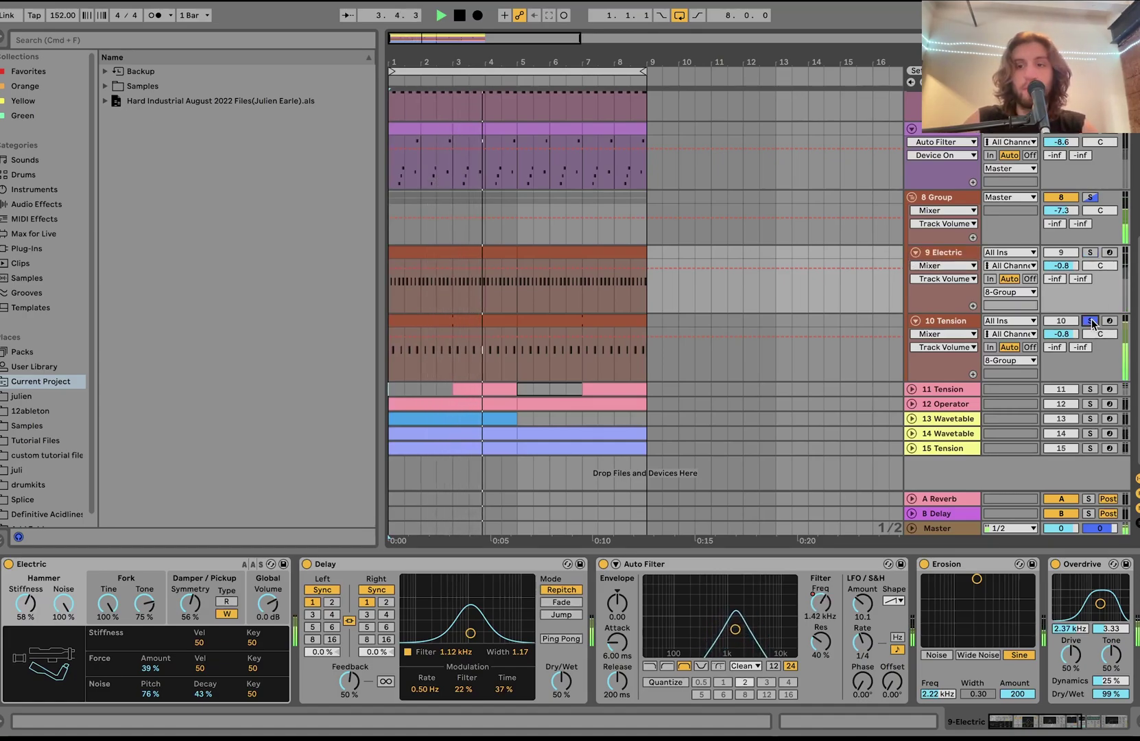
left_click(934, 326)
key("space")
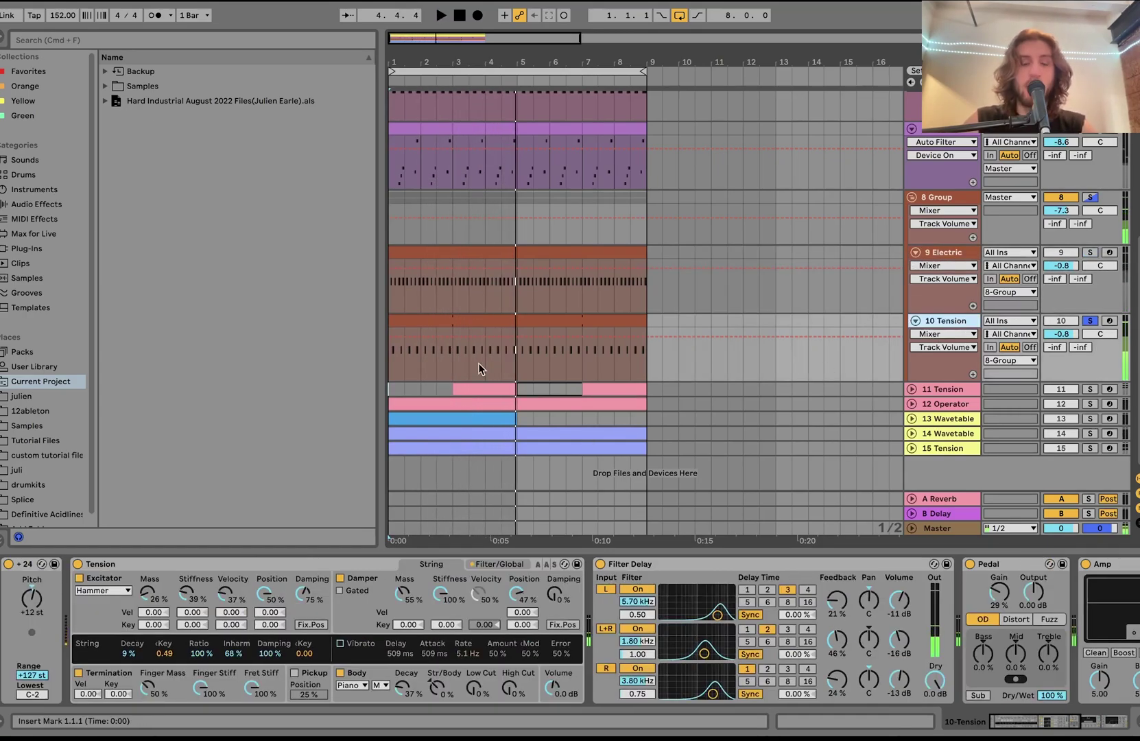
- Clear the individual track solos inside the 8 Group, keep the whole group soloed, and audition Electric and Tension together
left_click(1090, 252)
left_click(1091, 197)
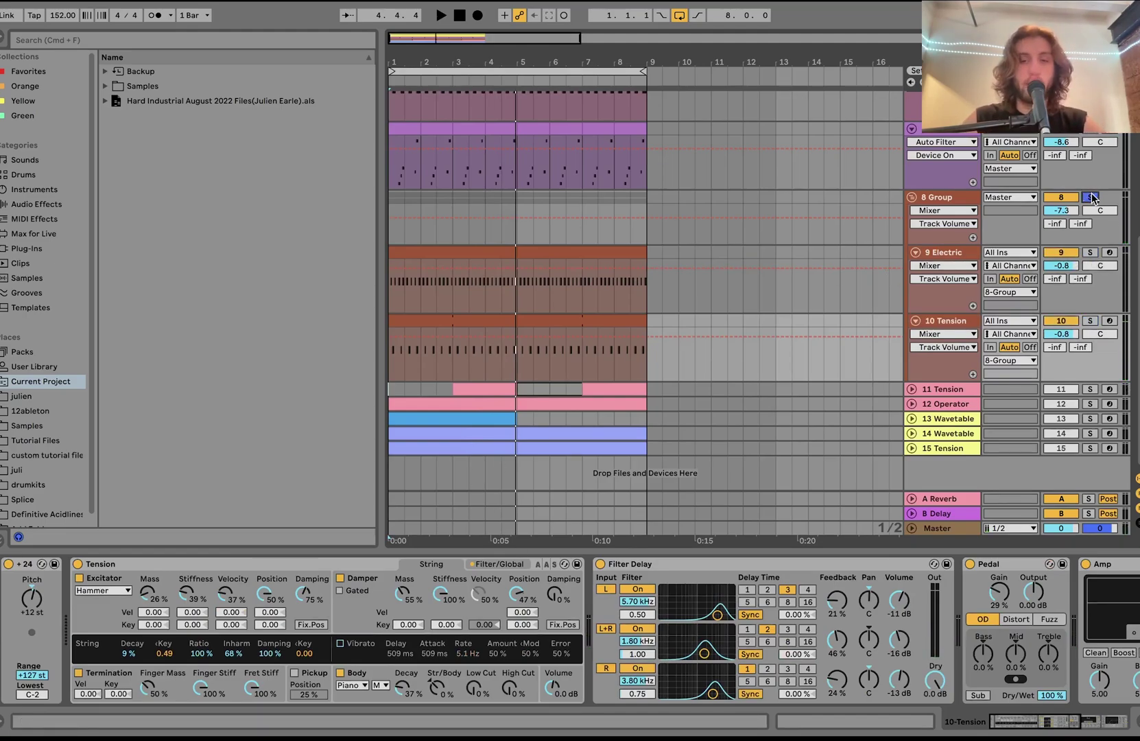
key("space")
scroll(1091, 197, "up", 8)
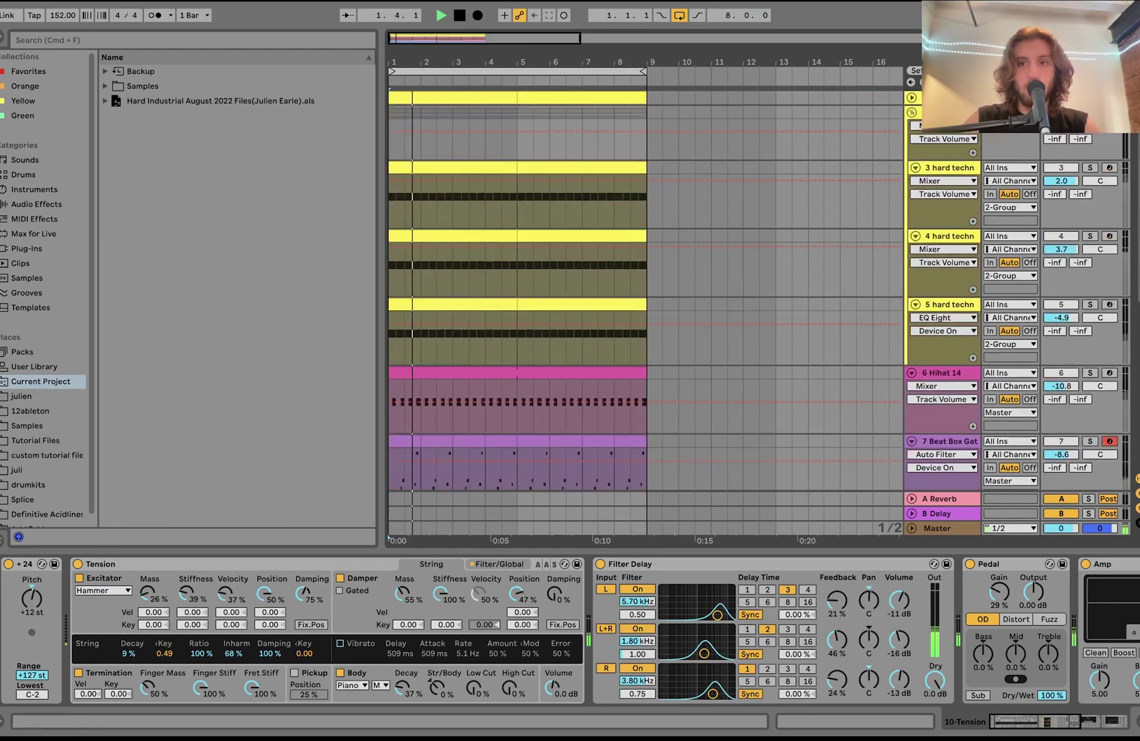
scroll(1093, 198, "down", 8)
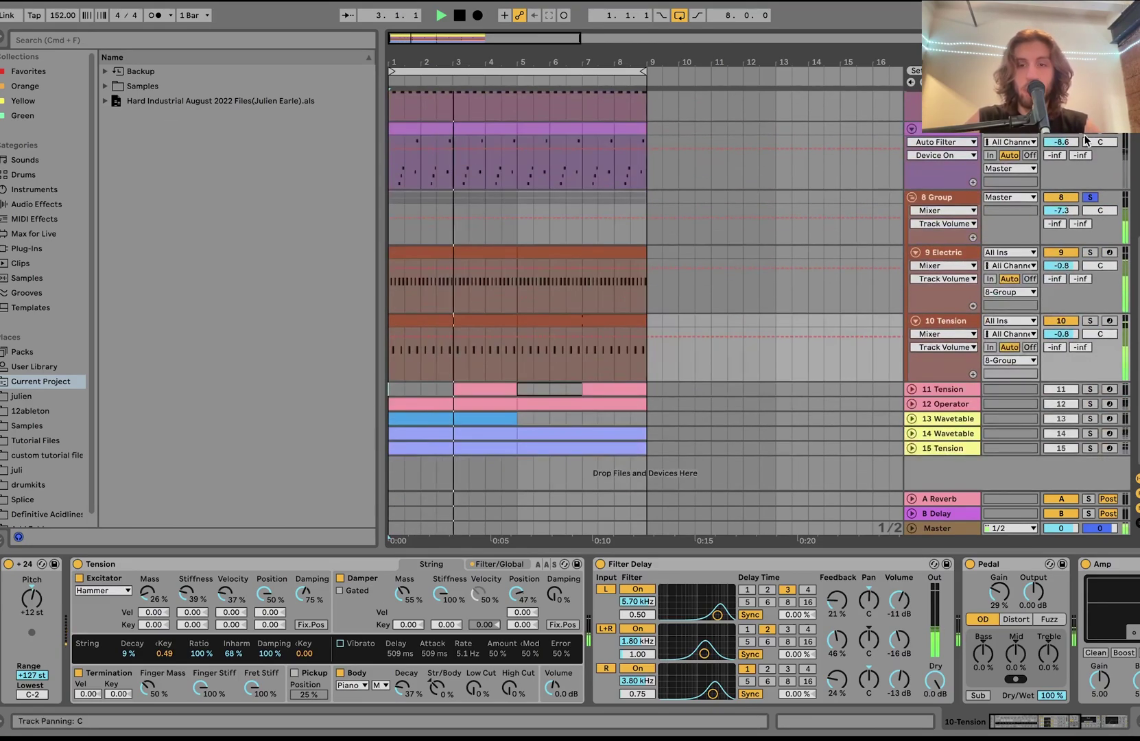
scroll(1092, 198, "up", 8)
scroll(851, 452, "down", 8)
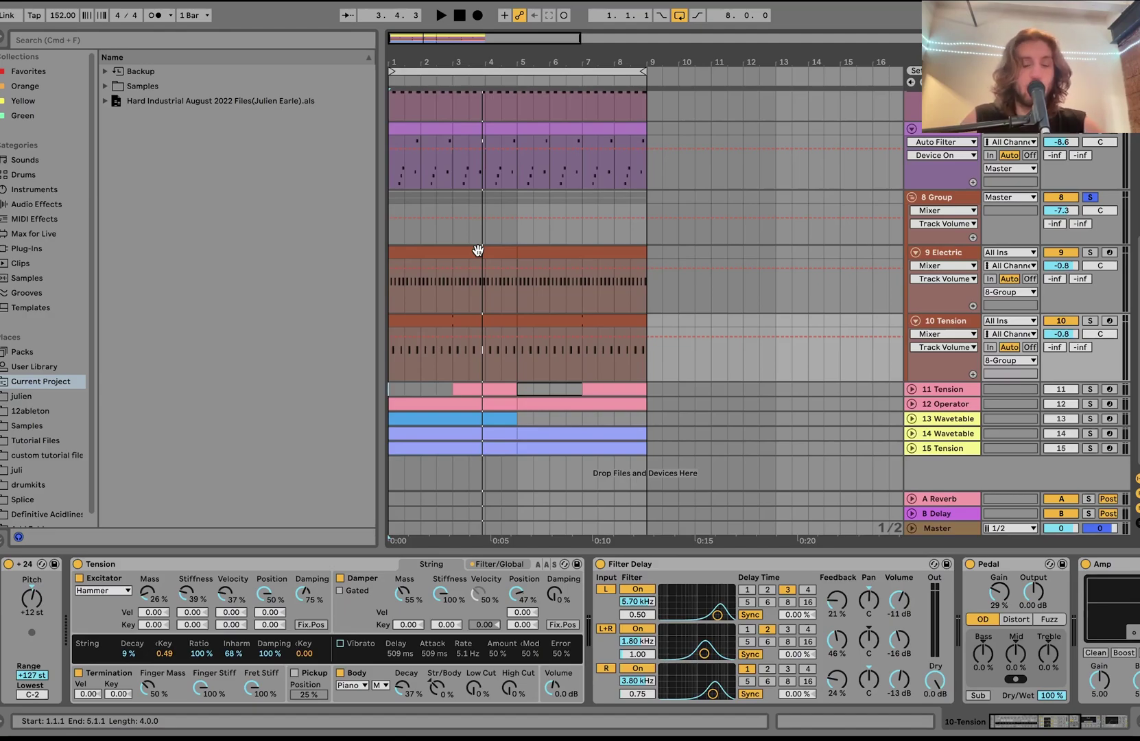
- Show the Electric track's device chain, solo the track inside the 8 Group, and audition it
left_click(478, 250)
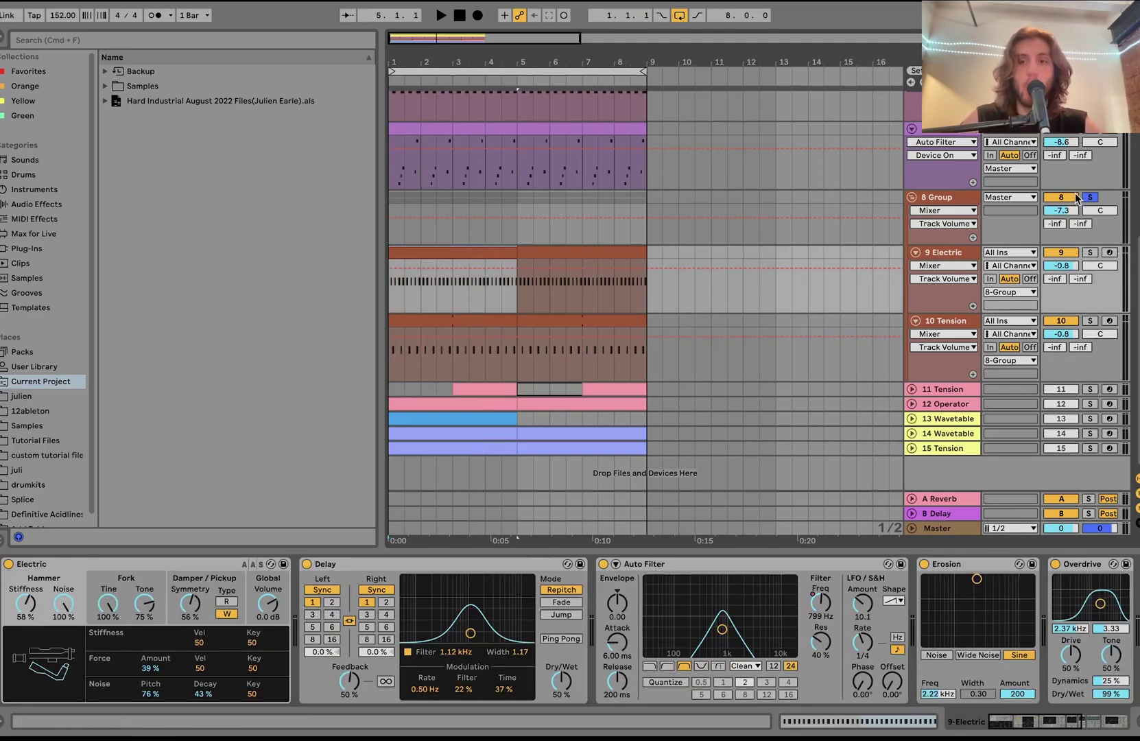
left_click(1090, 253)
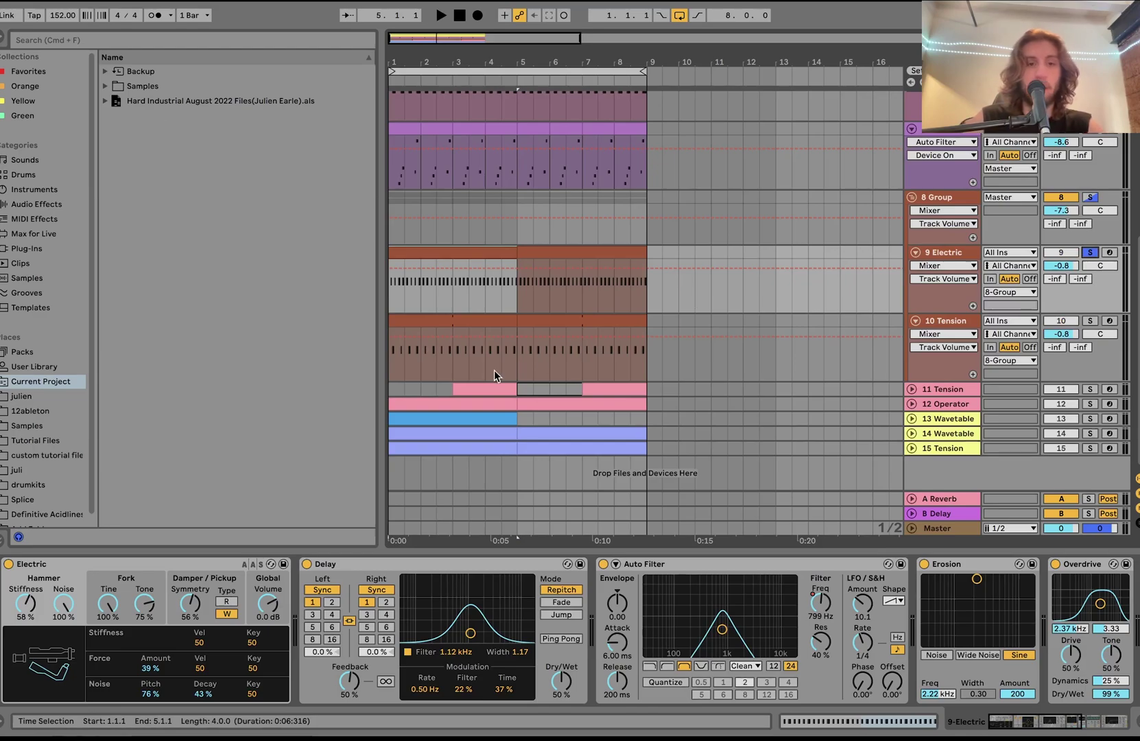
key("space")
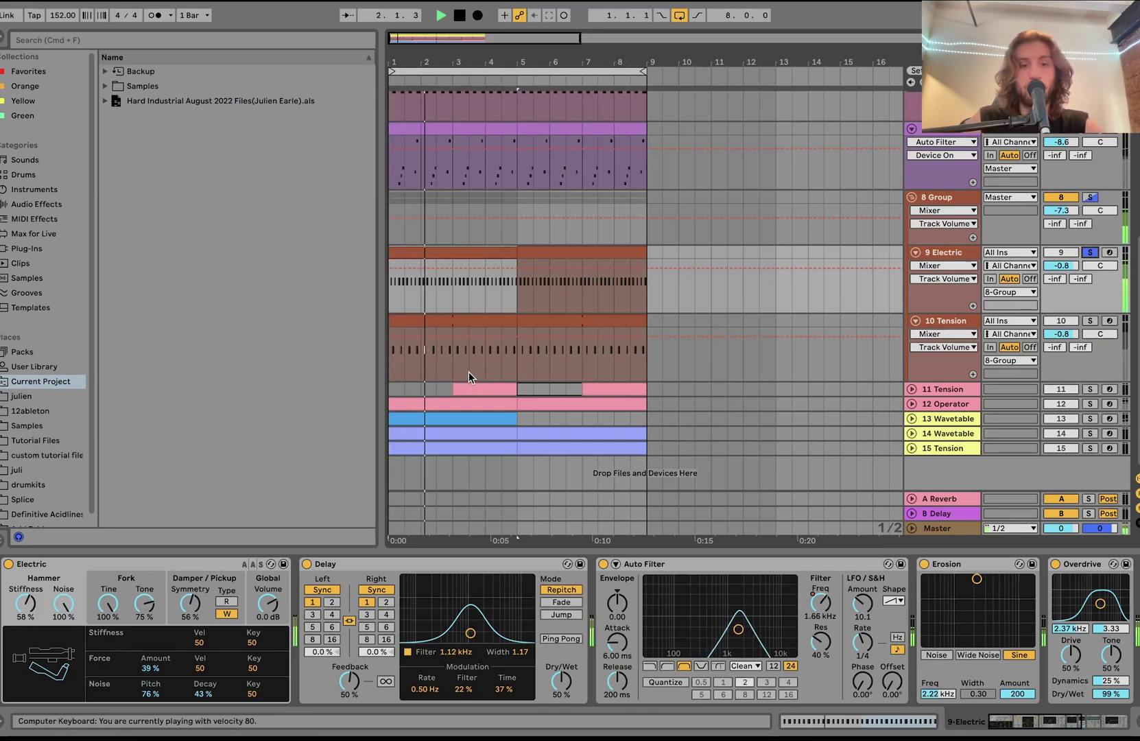
key("space")
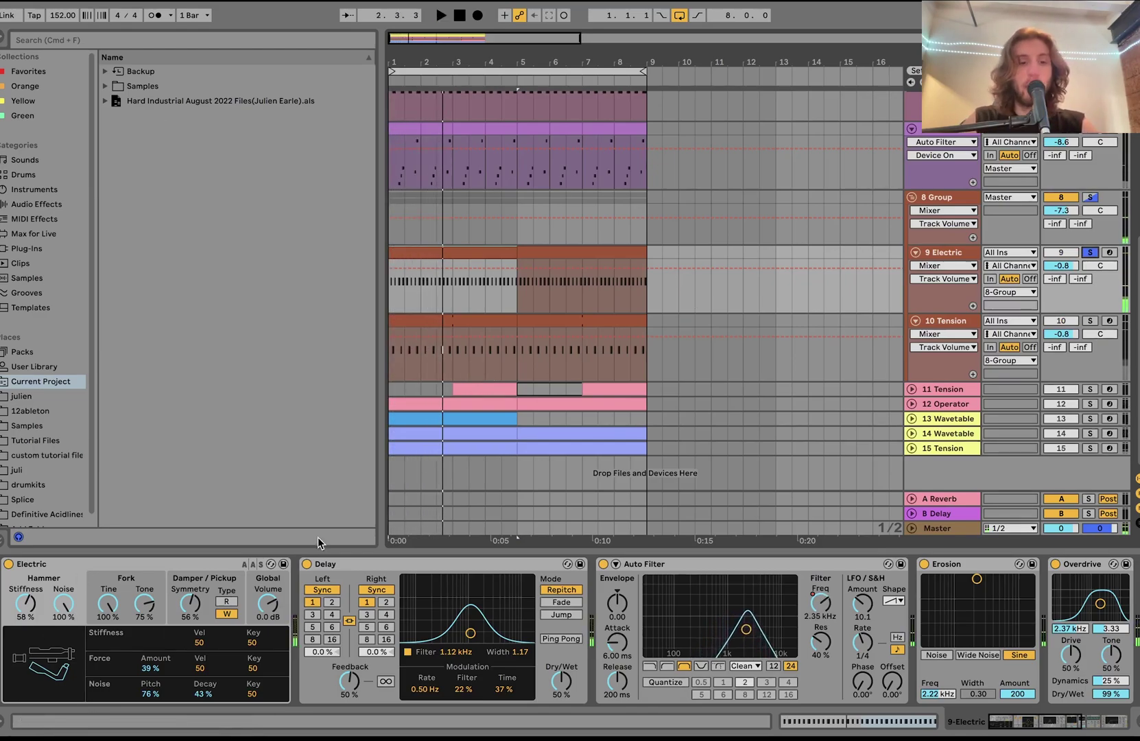
- Bypass every effect on the Electric track: Delay, first Auto Filter, Erosion, Overdrive, Auto Pan and final Auto Filter
scroll(304, 563, "right", 6)
left_click(234, 564)
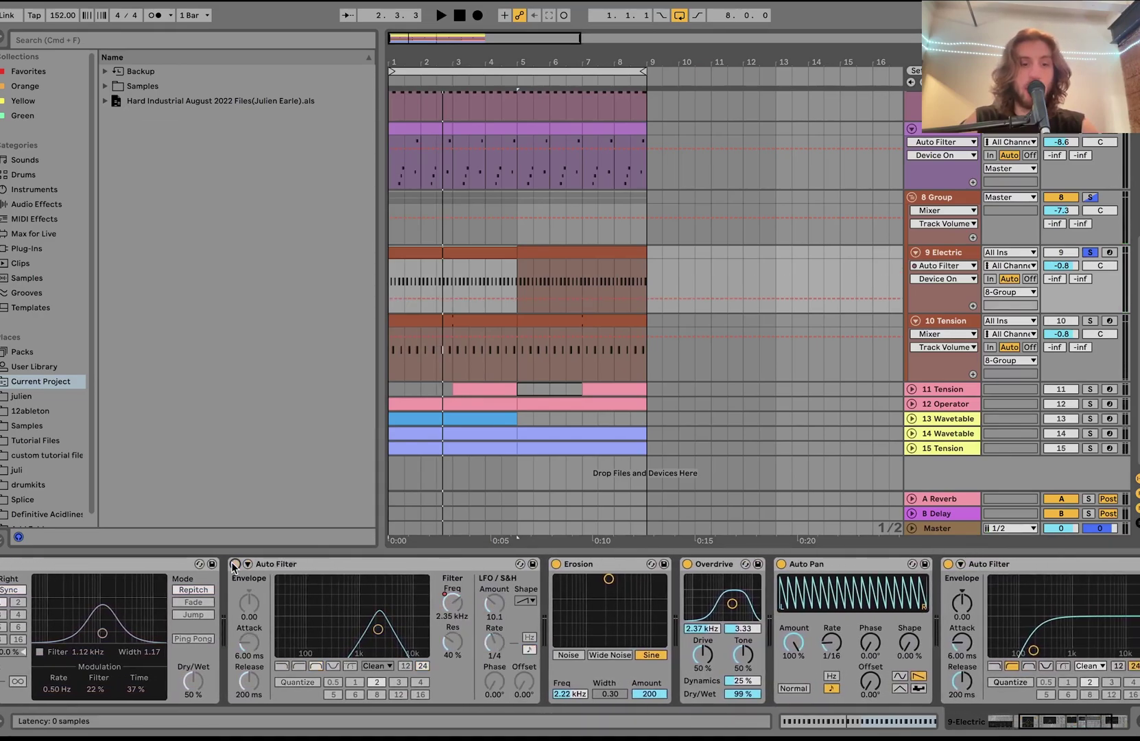
left_click(556, 564)
left_click(687, 564)
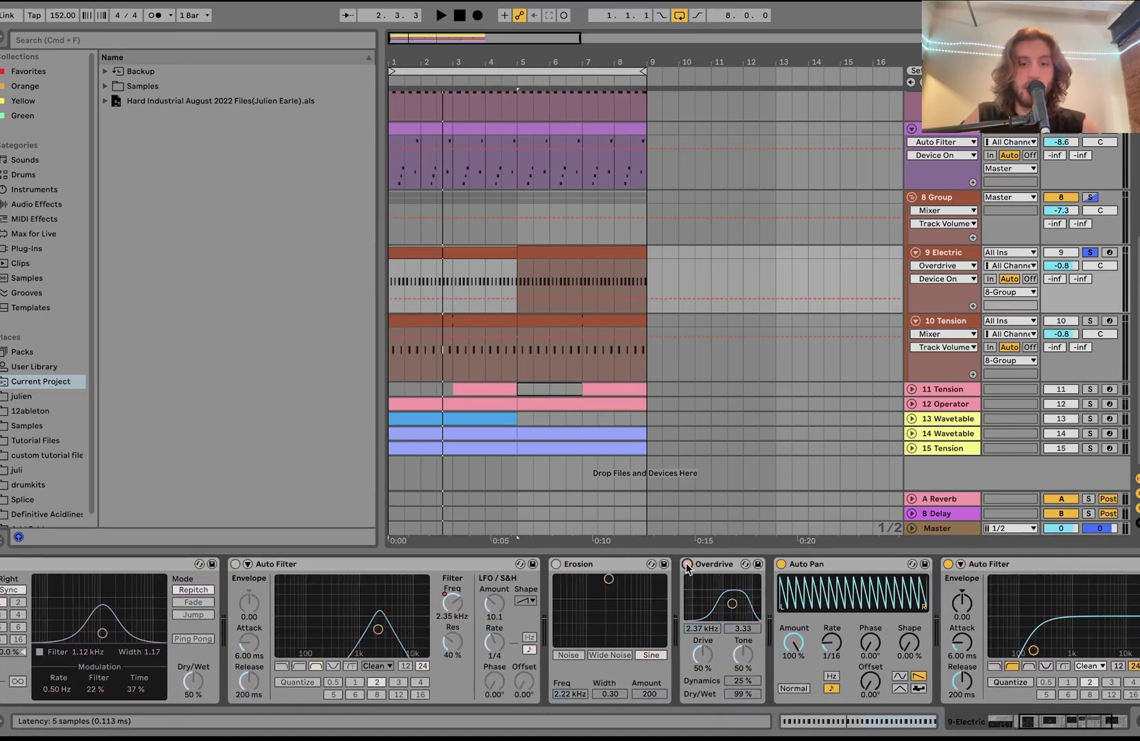
scroll(687, 569, "right", 5)
left_click(592, 563)
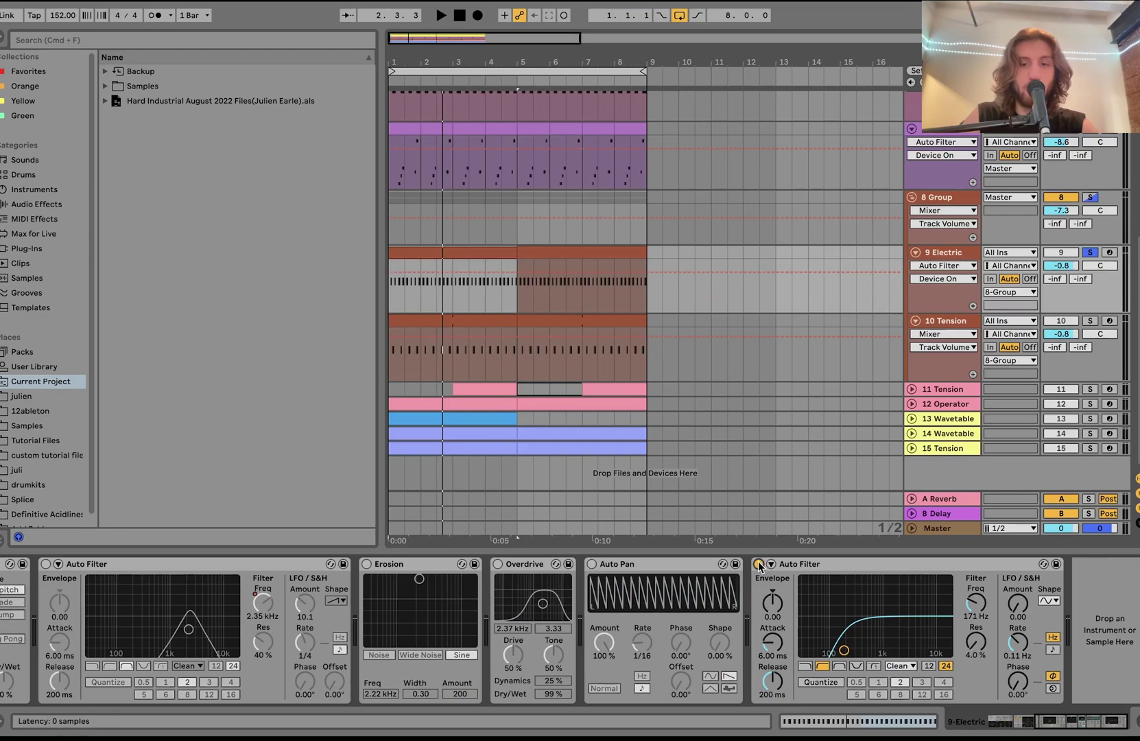
scroll(757, 570, "left", 10)
- Audition the dry Electric sound and view the repeated A3 notes in its first MIDI clip, returning to the device chain
key("space")
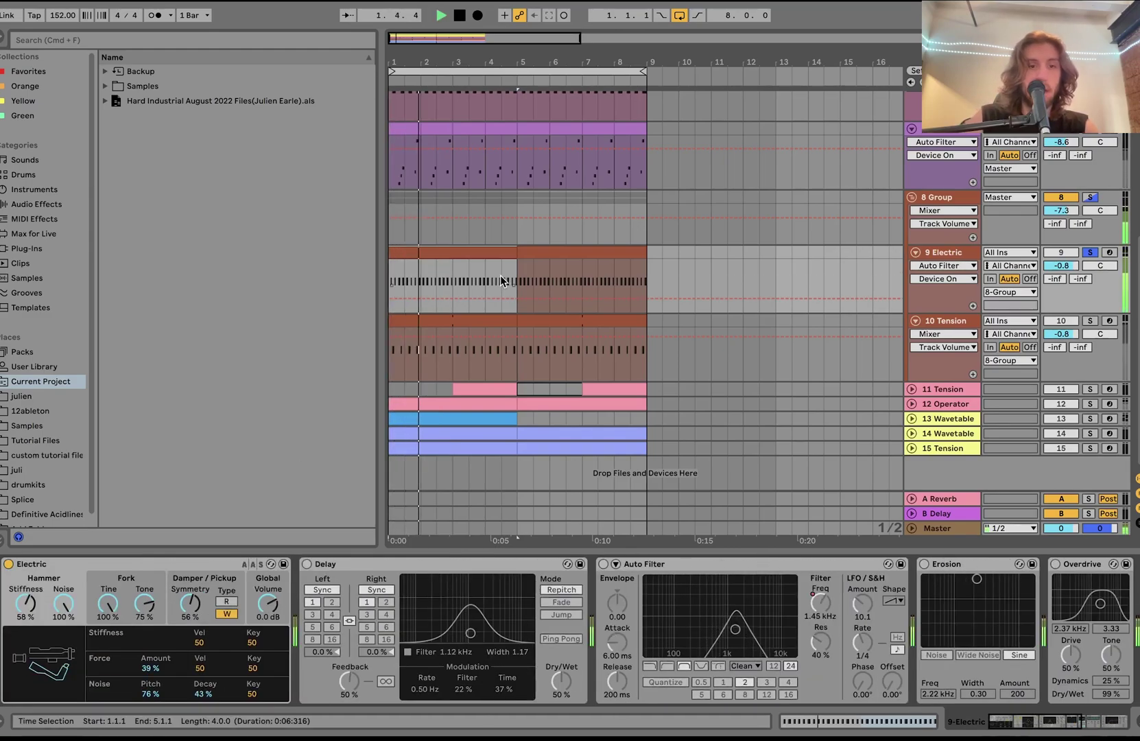
double_click(460, 248)
key("space")
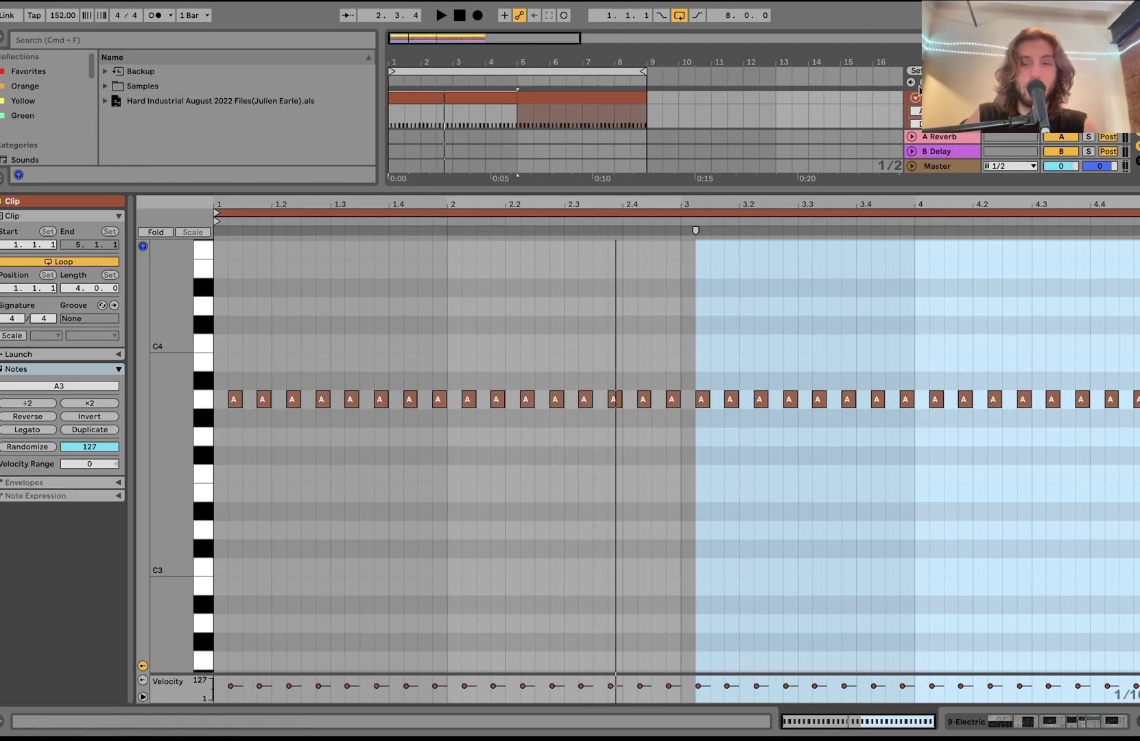
key("space")
key("shift+Tab")
key("space")
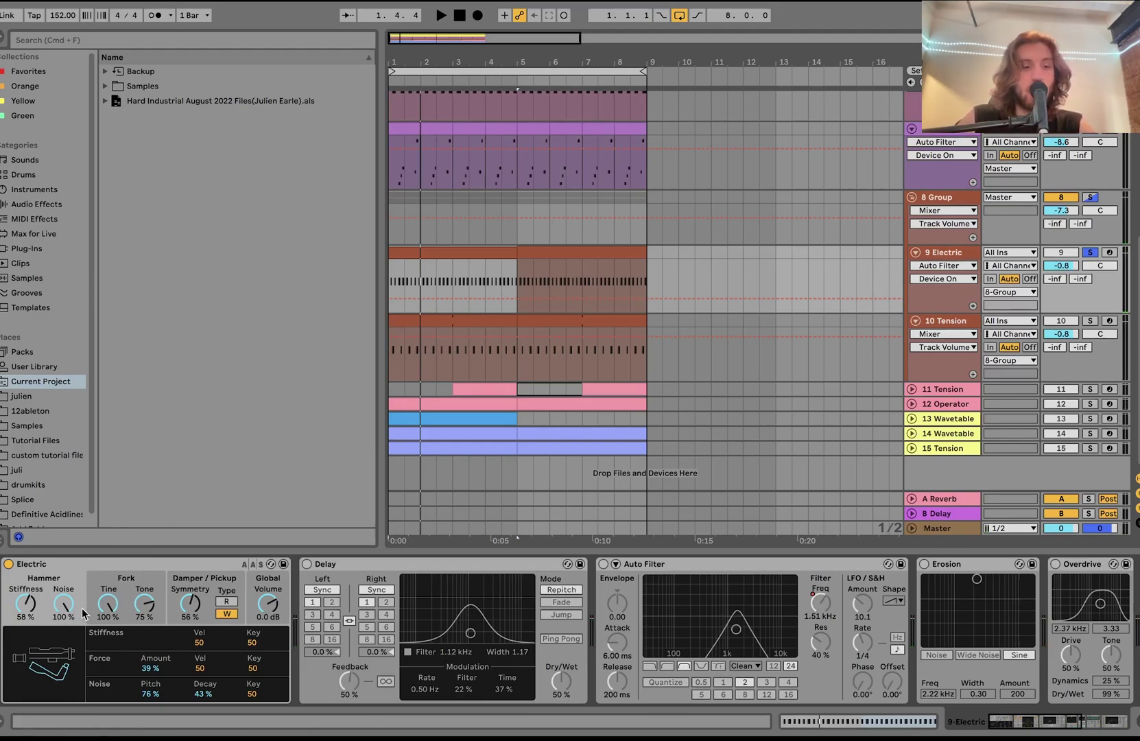
- Show the Fork settings of the Electric instrument and audition its dry sound
key("space")
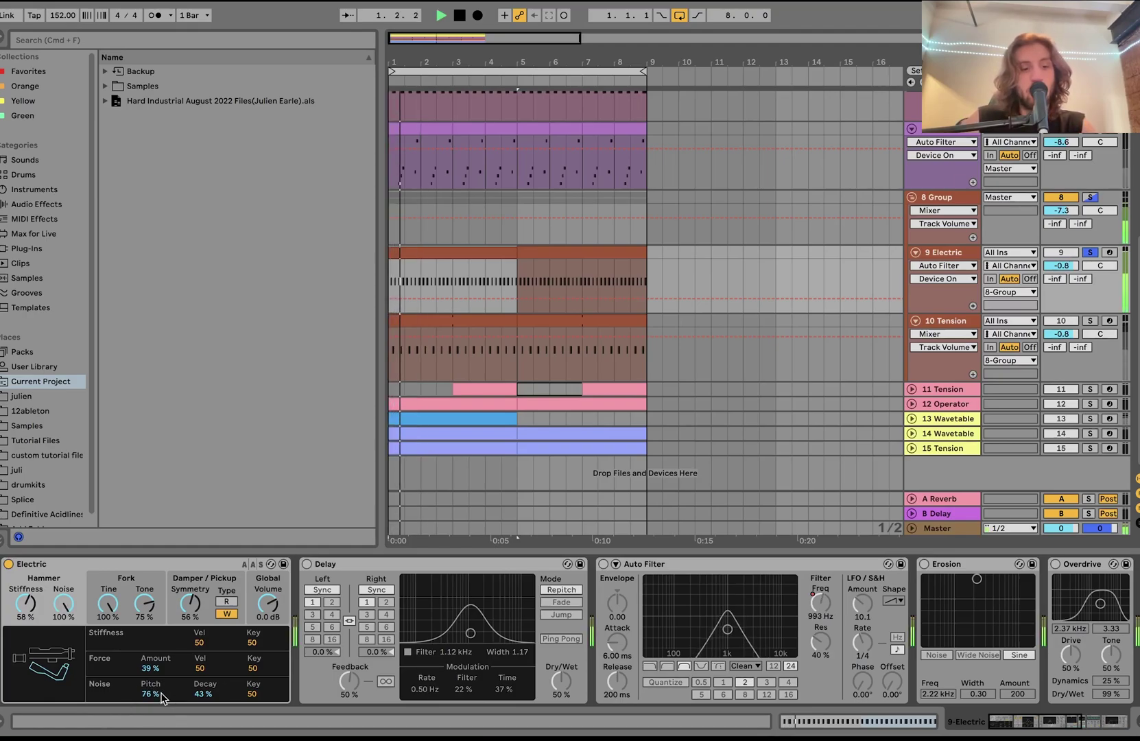
left_click(145, 603)
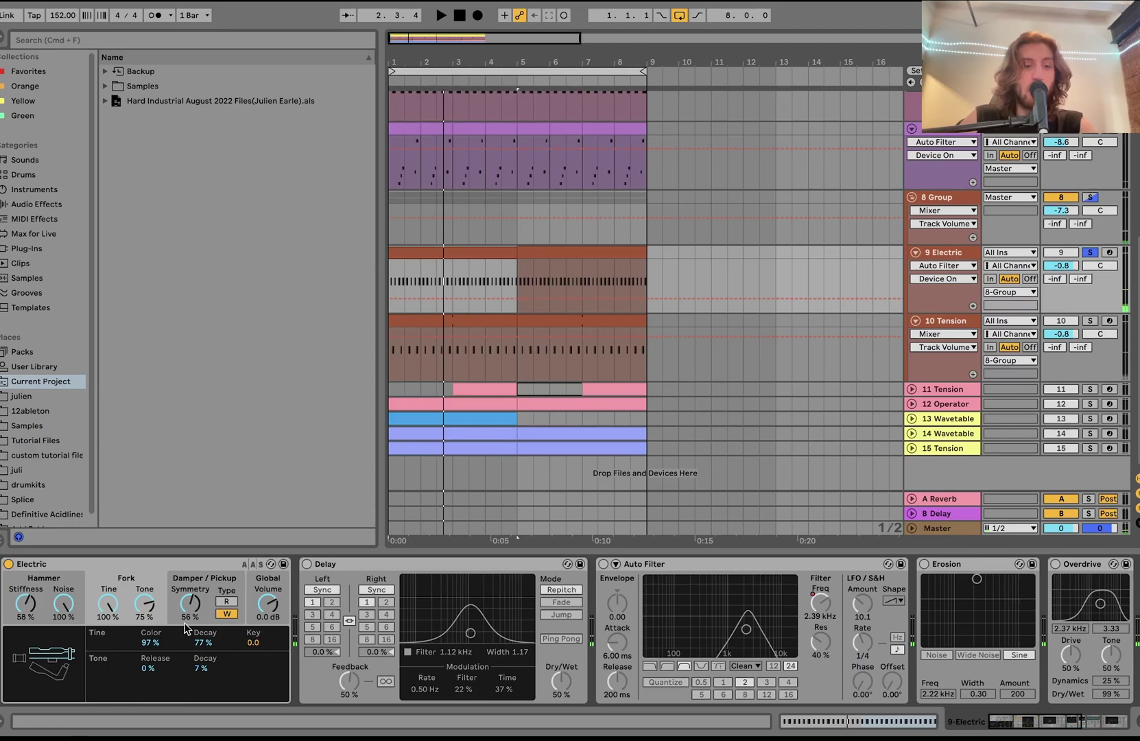
key("space")
key("space")
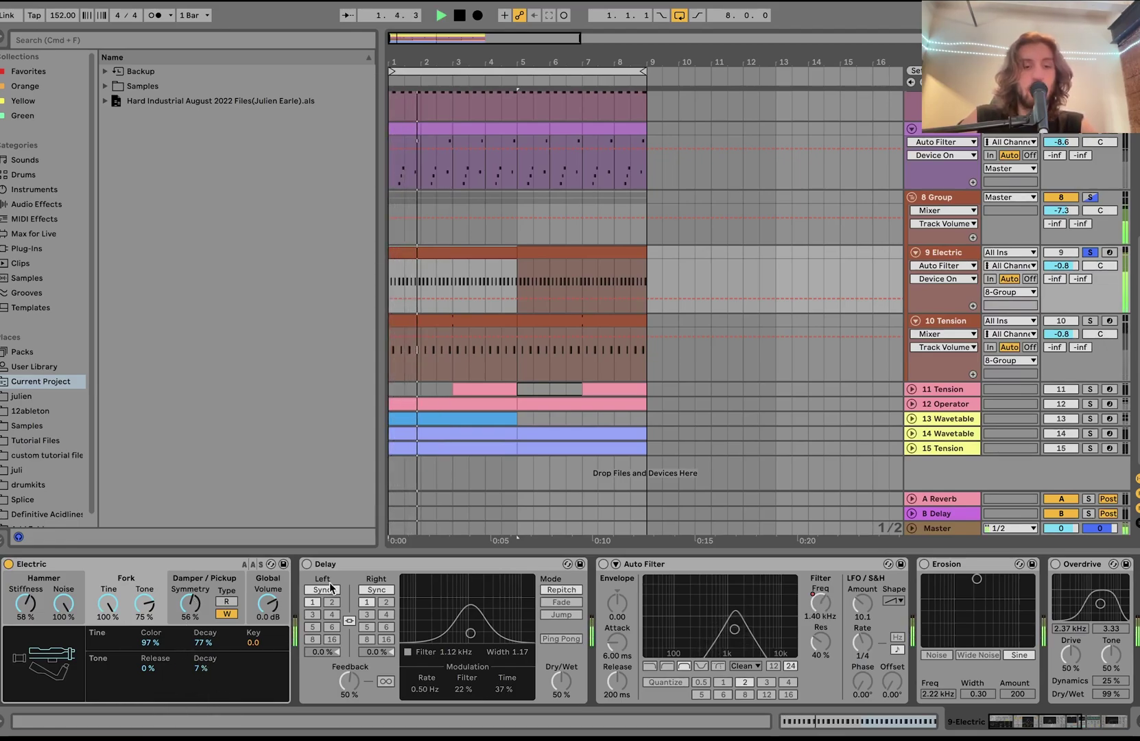
- Re-enable the Delay and first Auto Filter on Electric, and audition them with the filter's Frequency automation shown
left_click(306, 564)
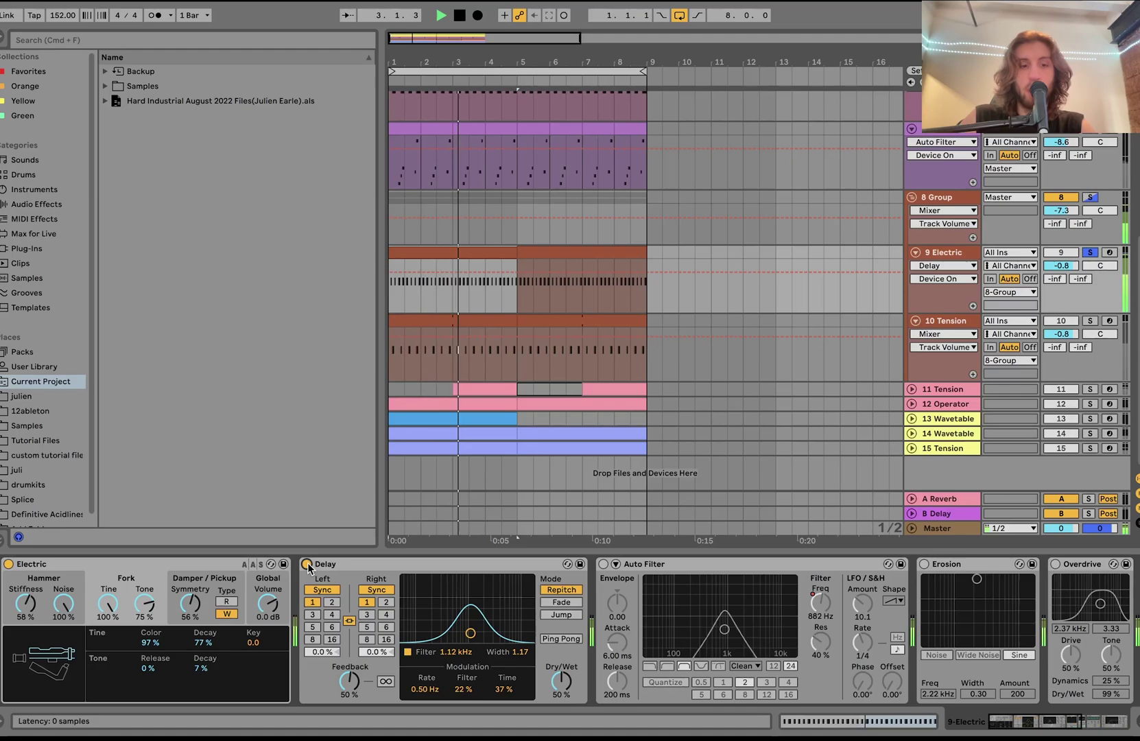
left_click(601, 563)
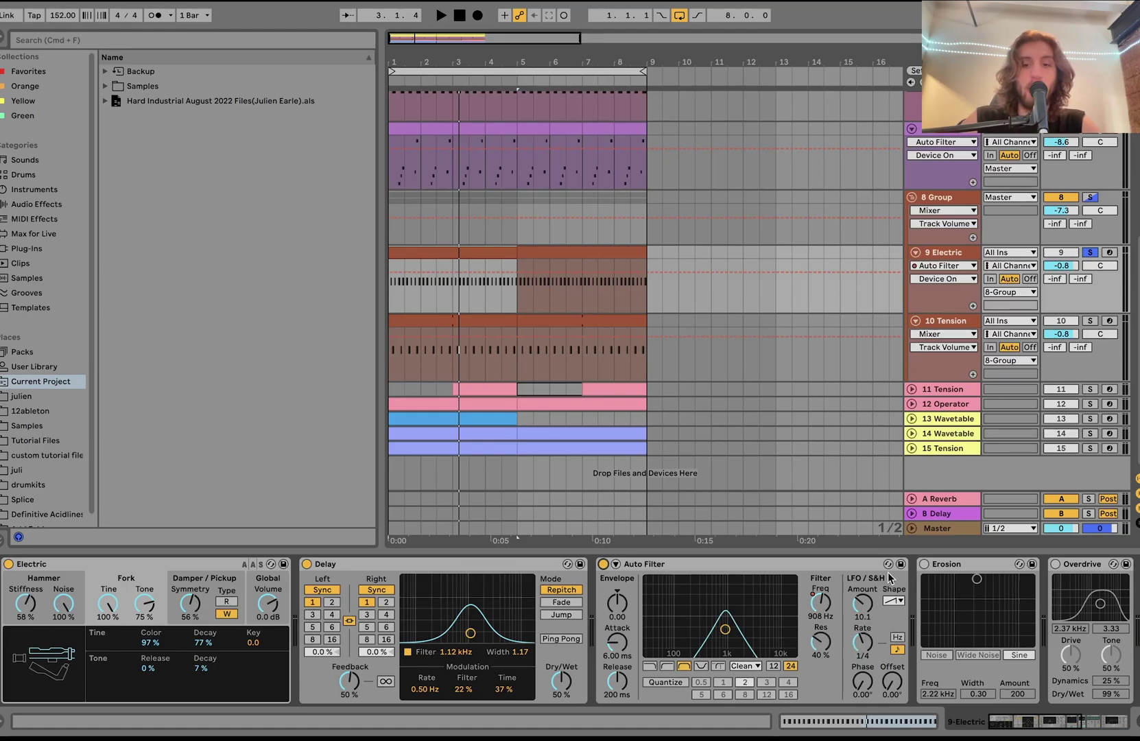
left_click(829, 606)
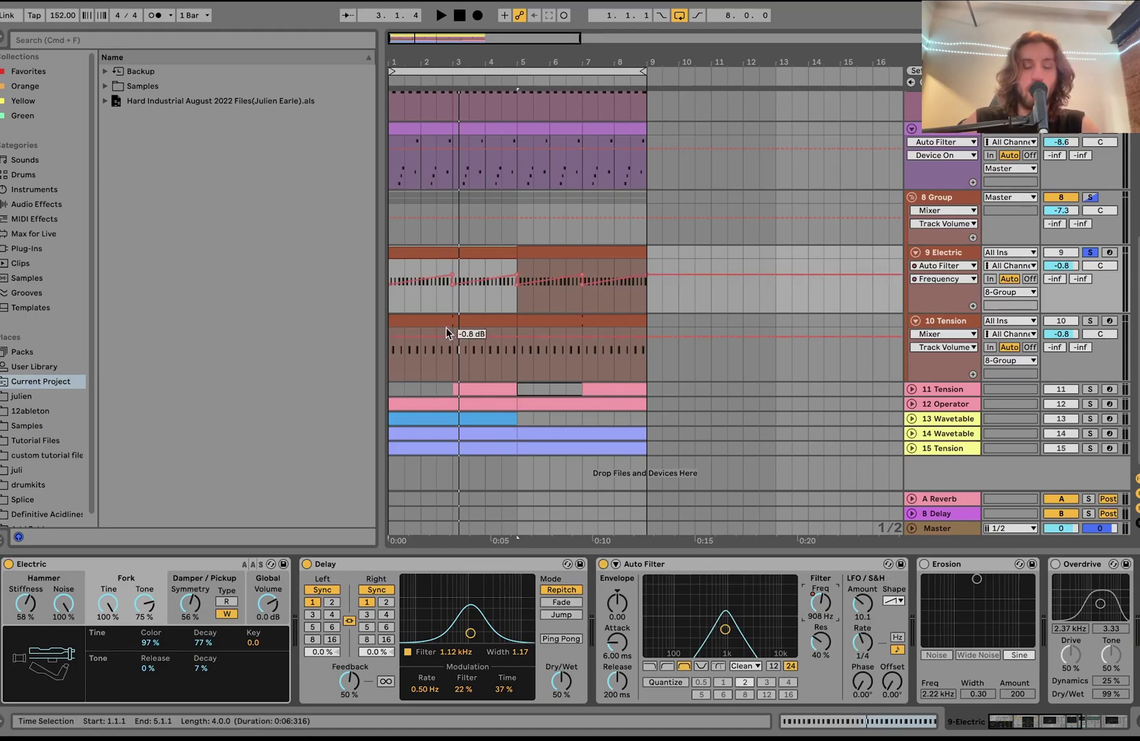
key("space")
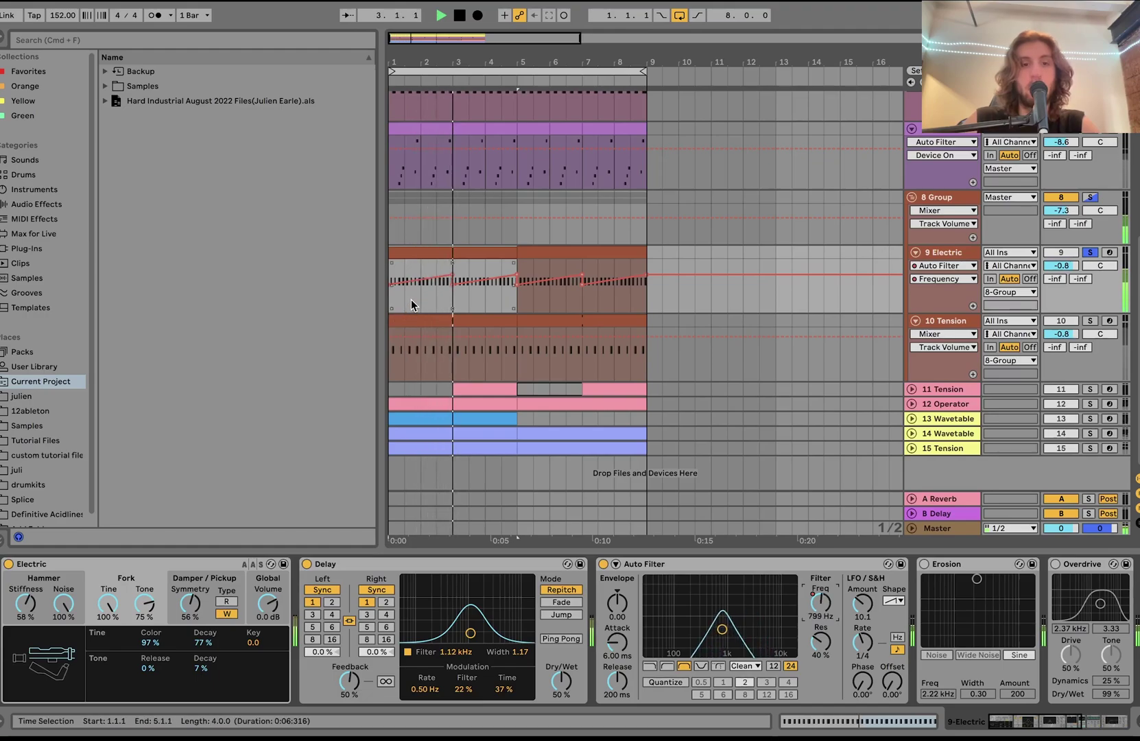
key("space")
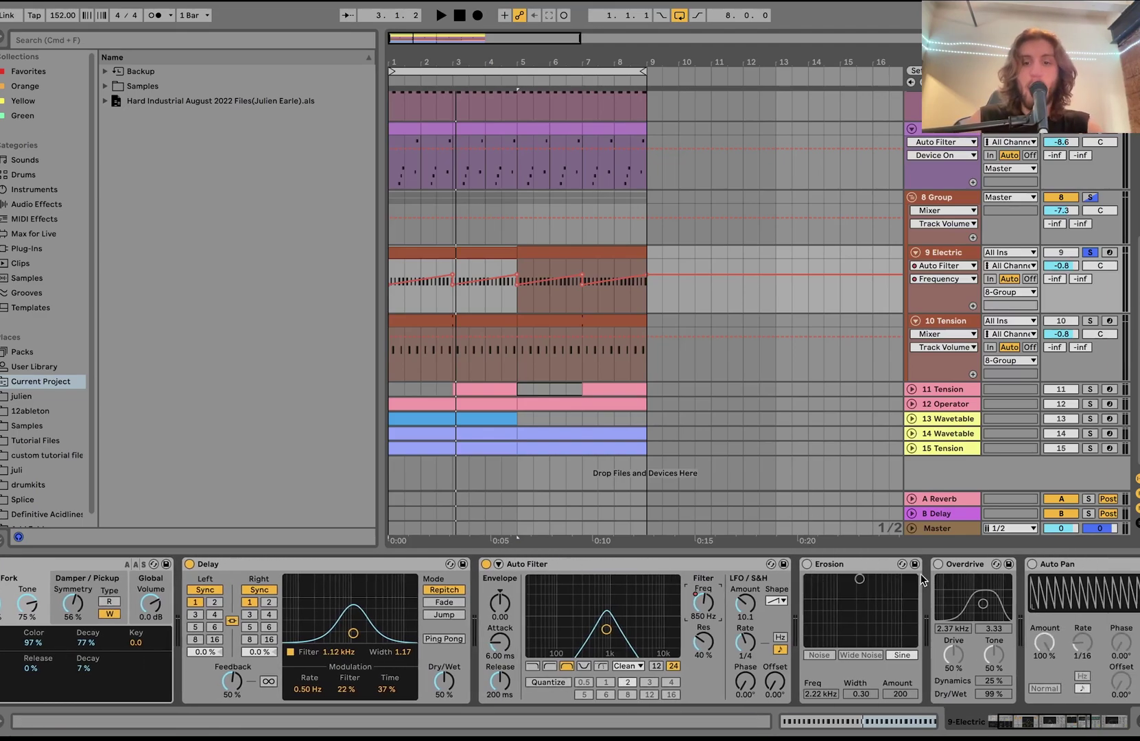
- Re-enable Erosion and Overdrive on the Electric track one after the other while auditioning the sound
scroll(921, 574, "right", 3)
left_click(805, 564)
key("space")
scroll(805, 569, "right", 5)
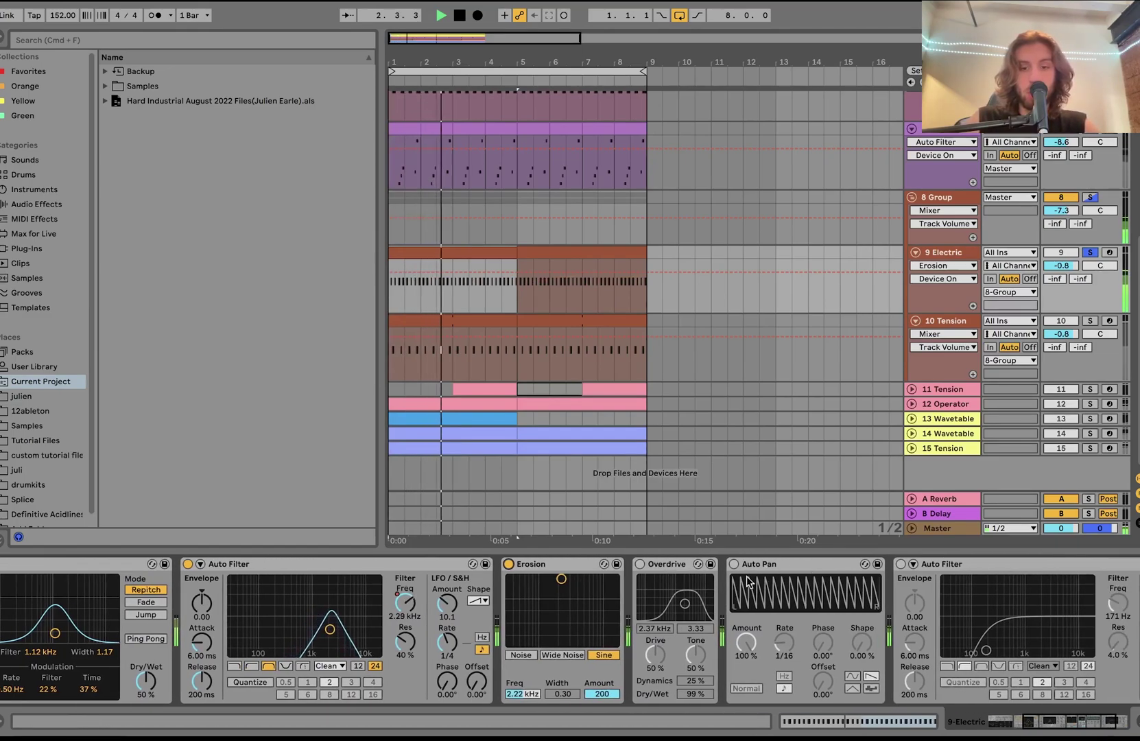
left_click(640, 563)
scroll(638, 568, "right", 2)
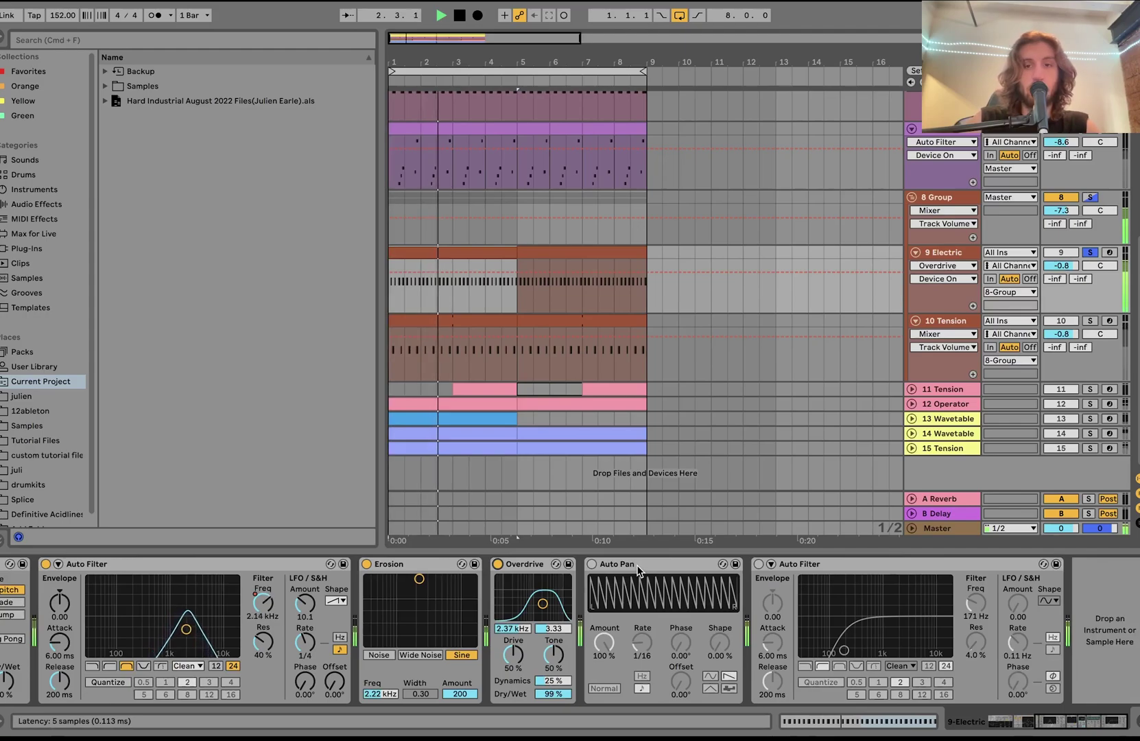
- Re-enable the Auto Pan and the final low-cut Auto Filter on the Electric track, and audition the complete chain
key("space")
left_click(592, 563)
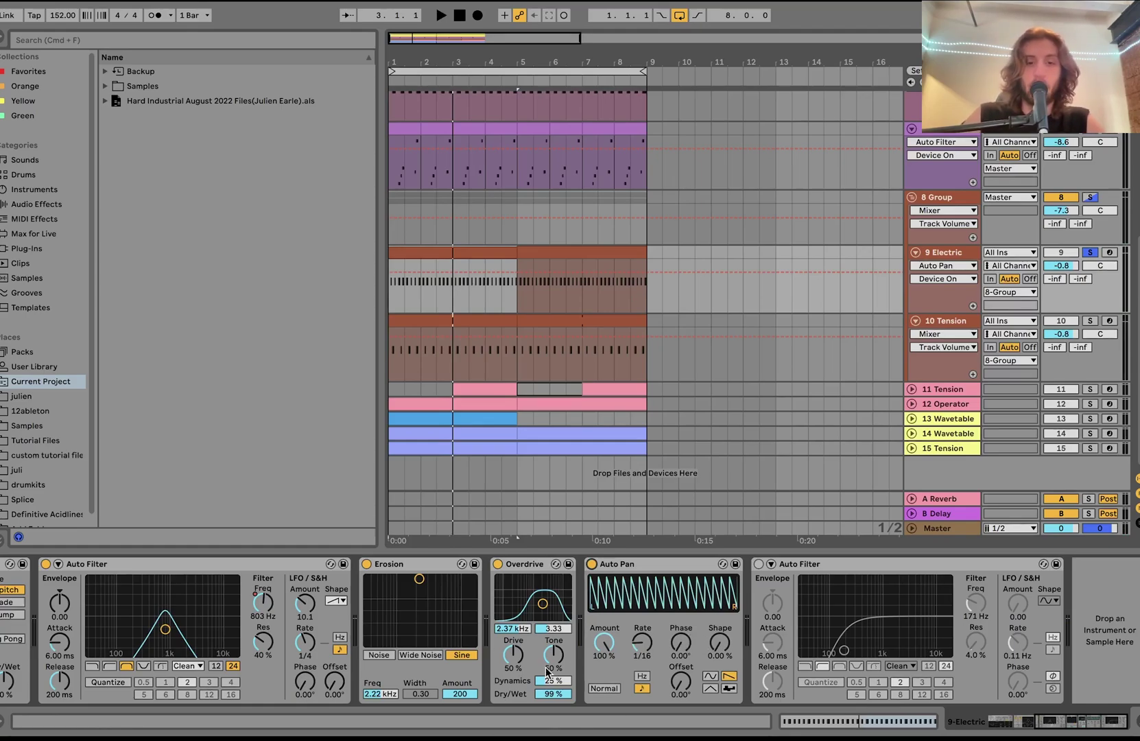
key("space")
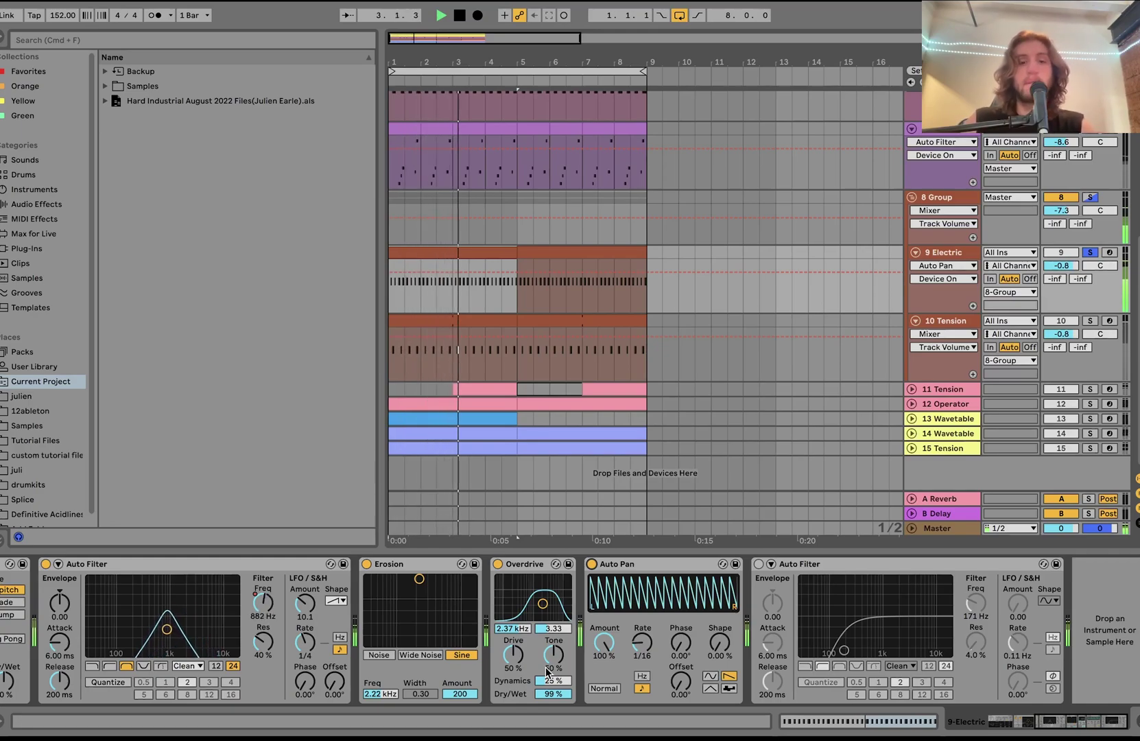
key("space")
scroll(546, 671, "left", 5)
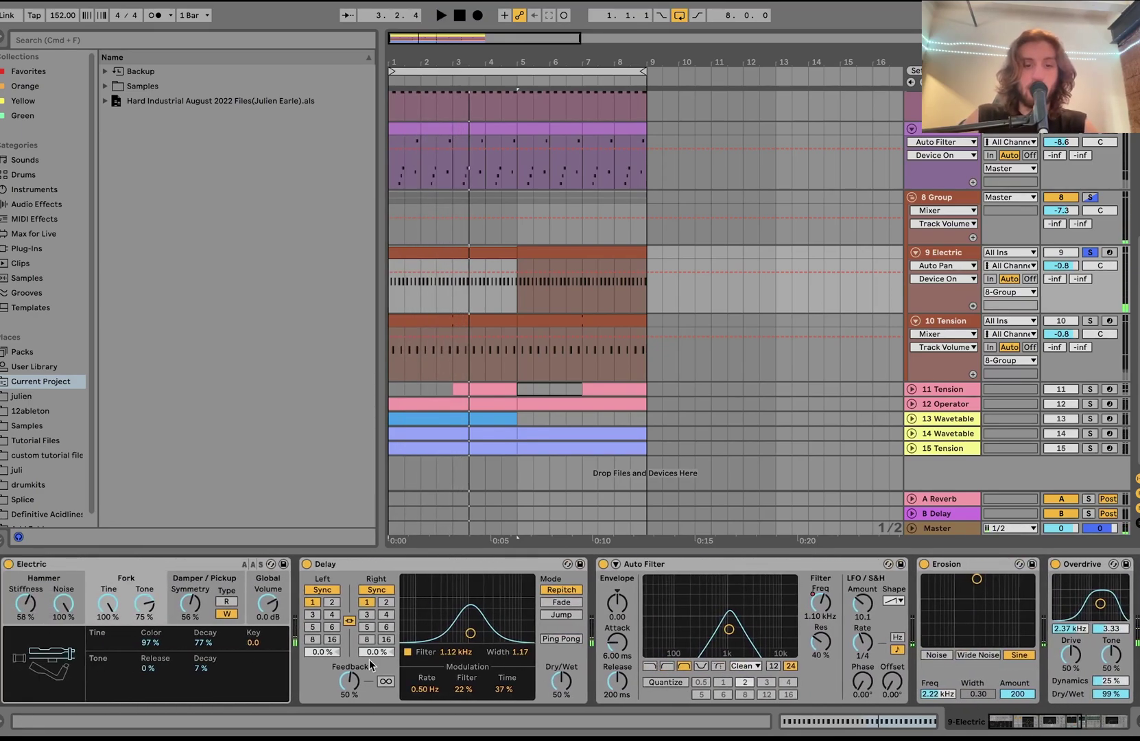
scroll(355, 655, "right", 8)
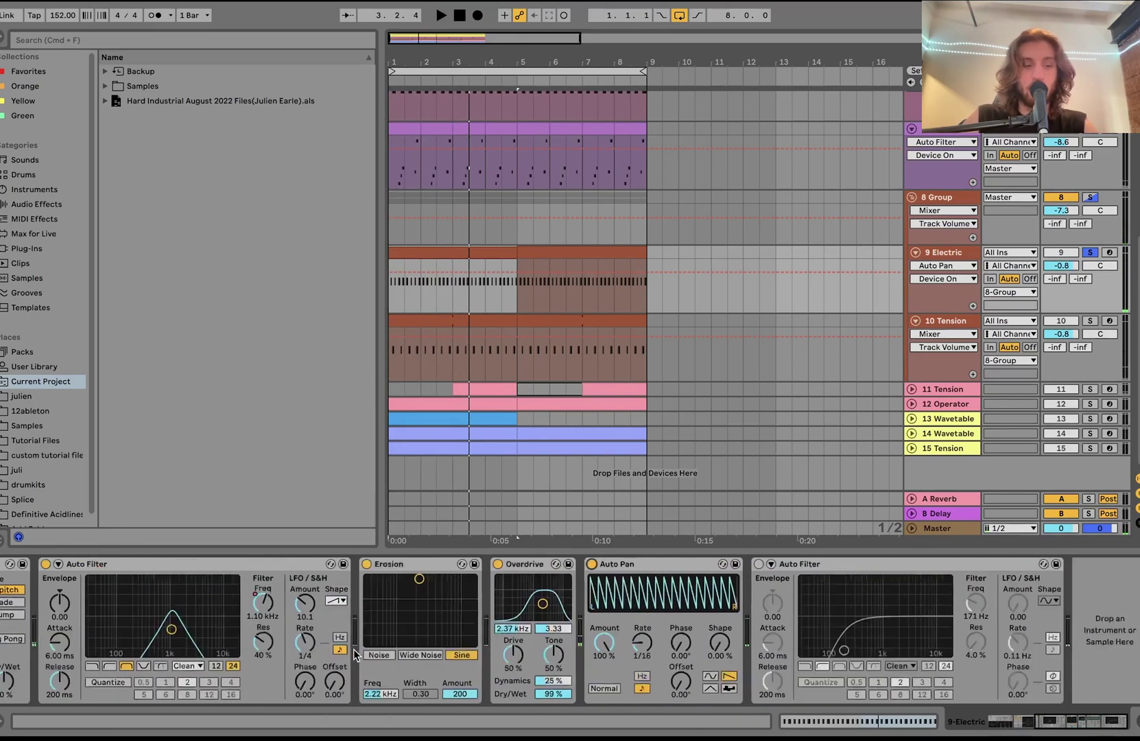
left_click(758, 564)
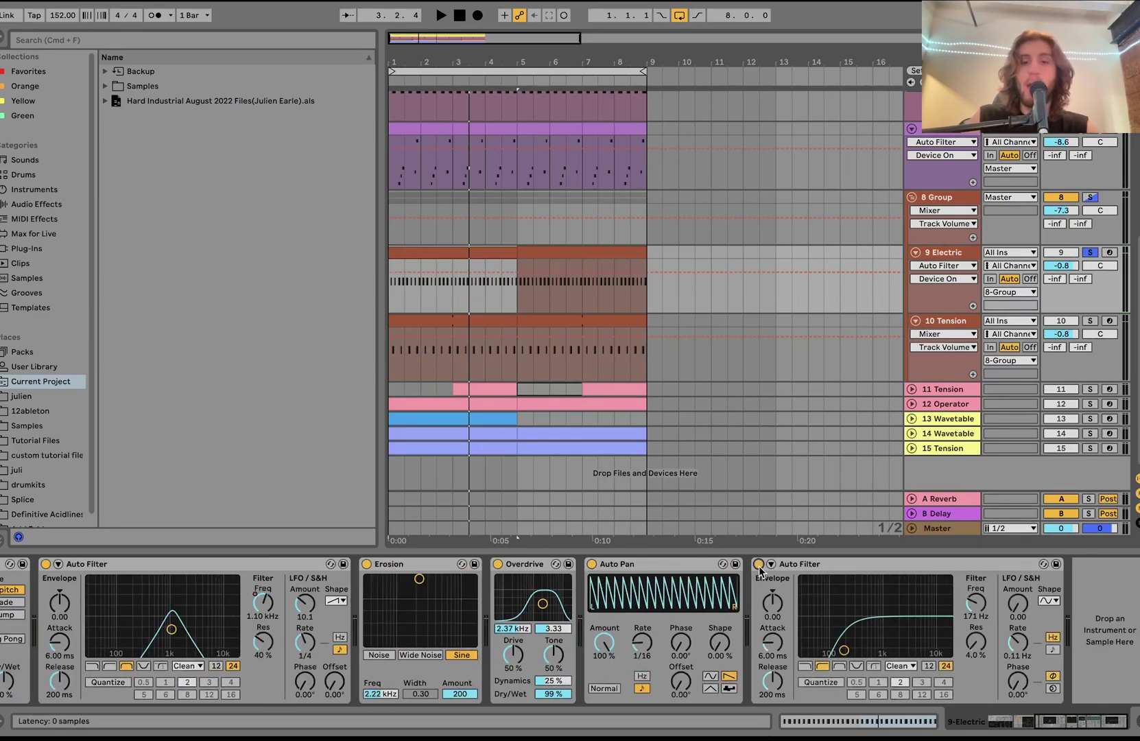
key("space")
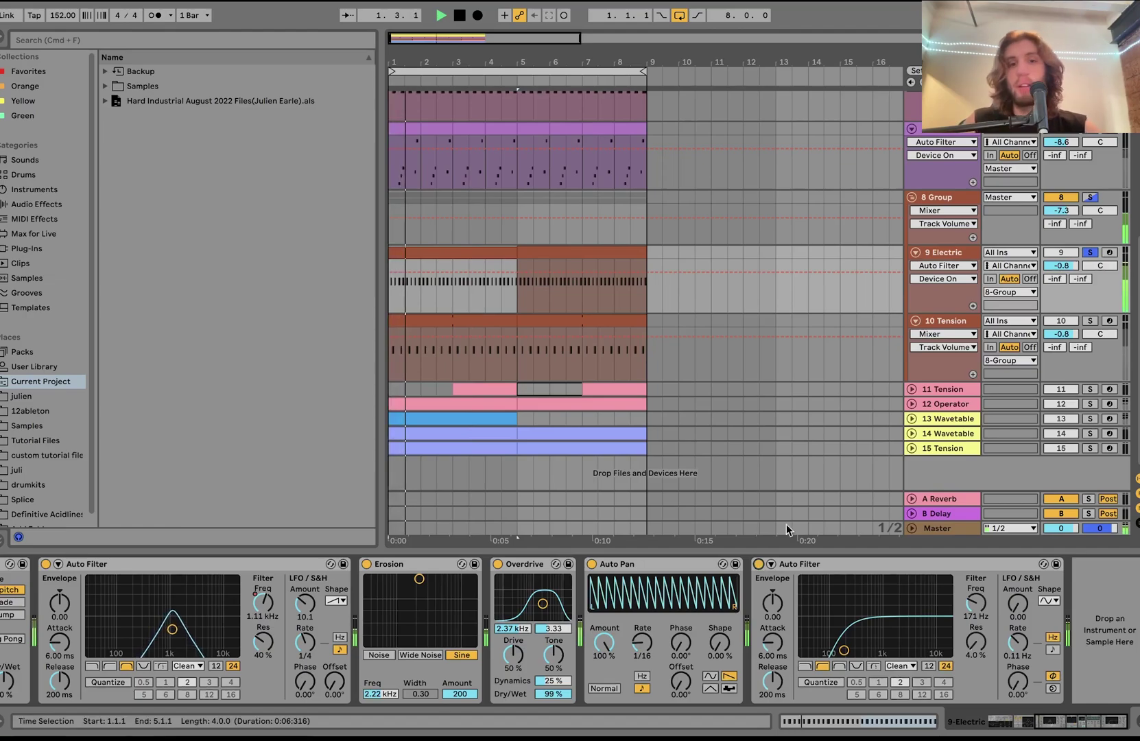
- Solo track 10 Tension in place of Electric, show its device chain, and audition it
left_click(1100, 320)
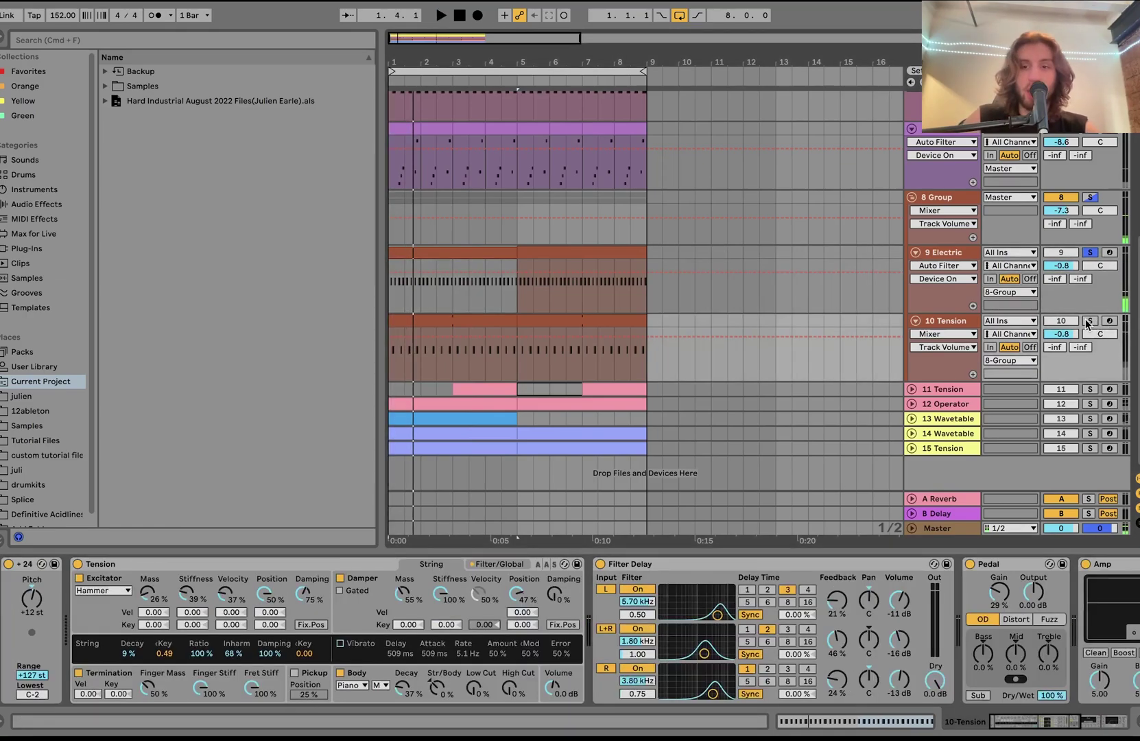
left_click(962, 320)
key("space")
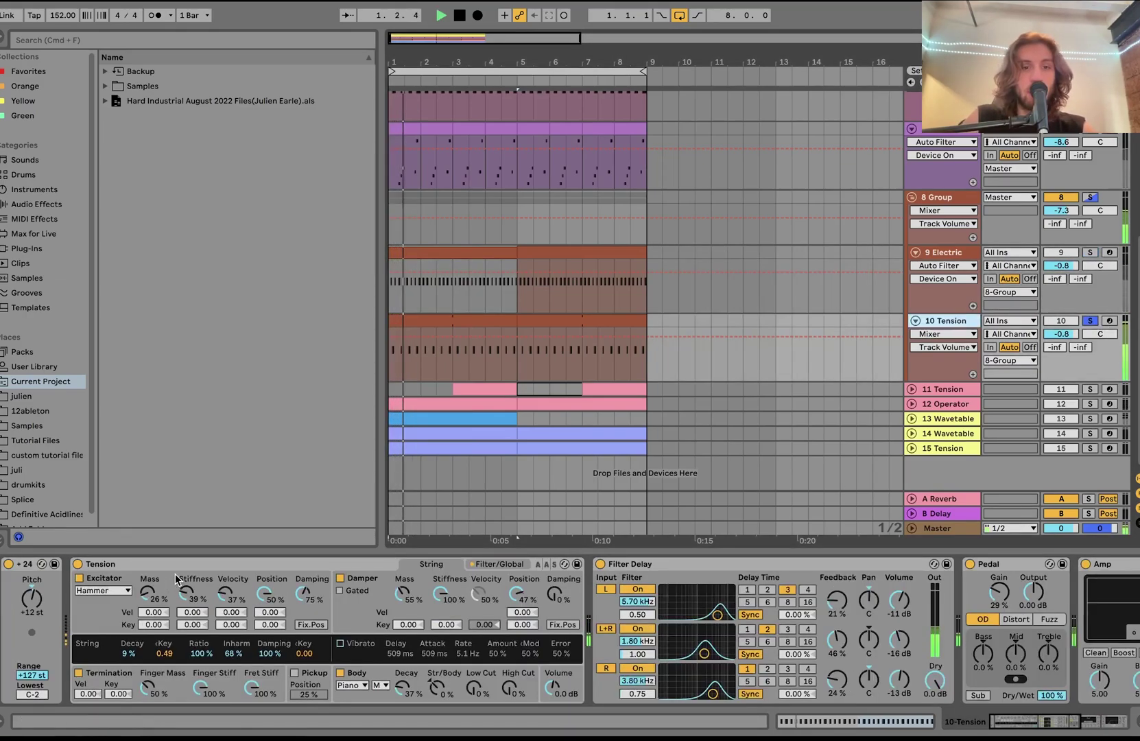
key("space")
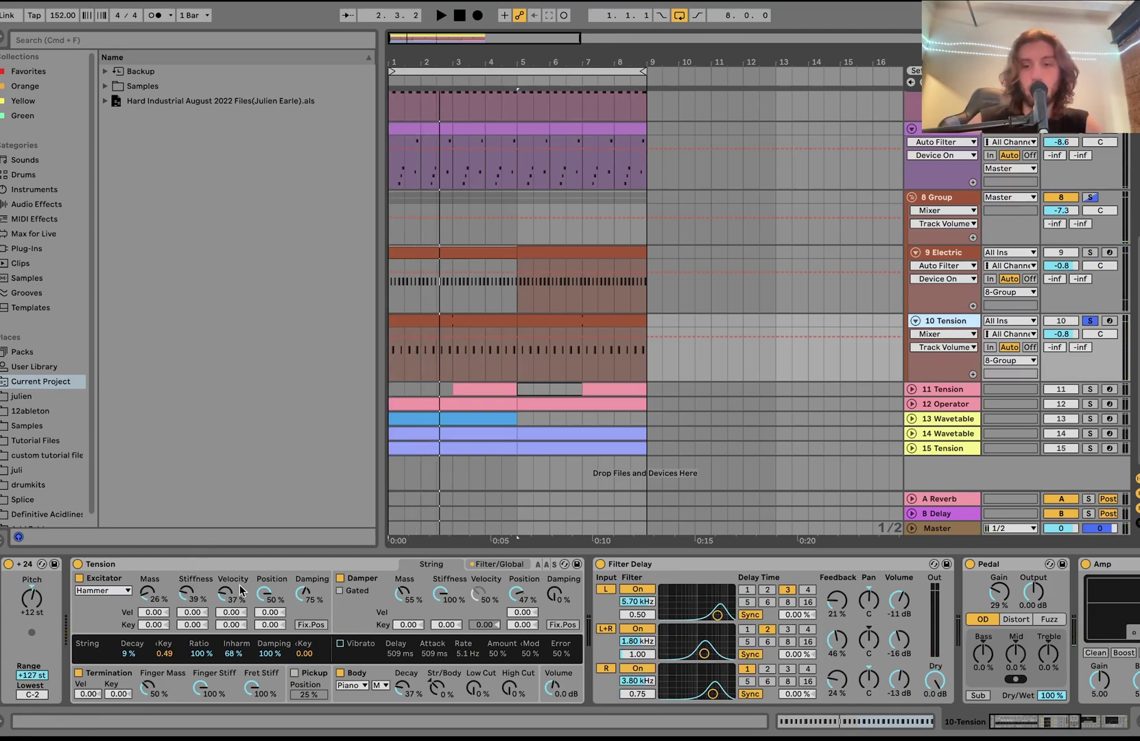
- Bypass the Auto Filter, Amp, Pedal and Filter Delay on the 10 Tension track
scroll(614, 617, "right", 8)
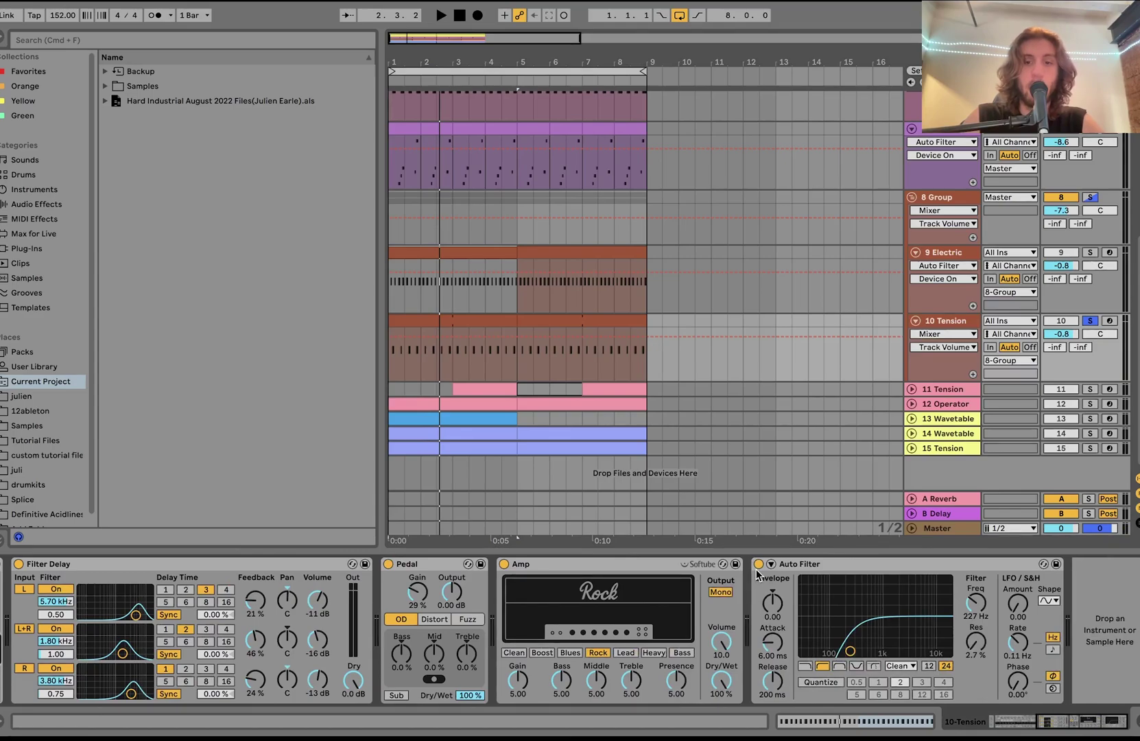
left_click(504, 564)
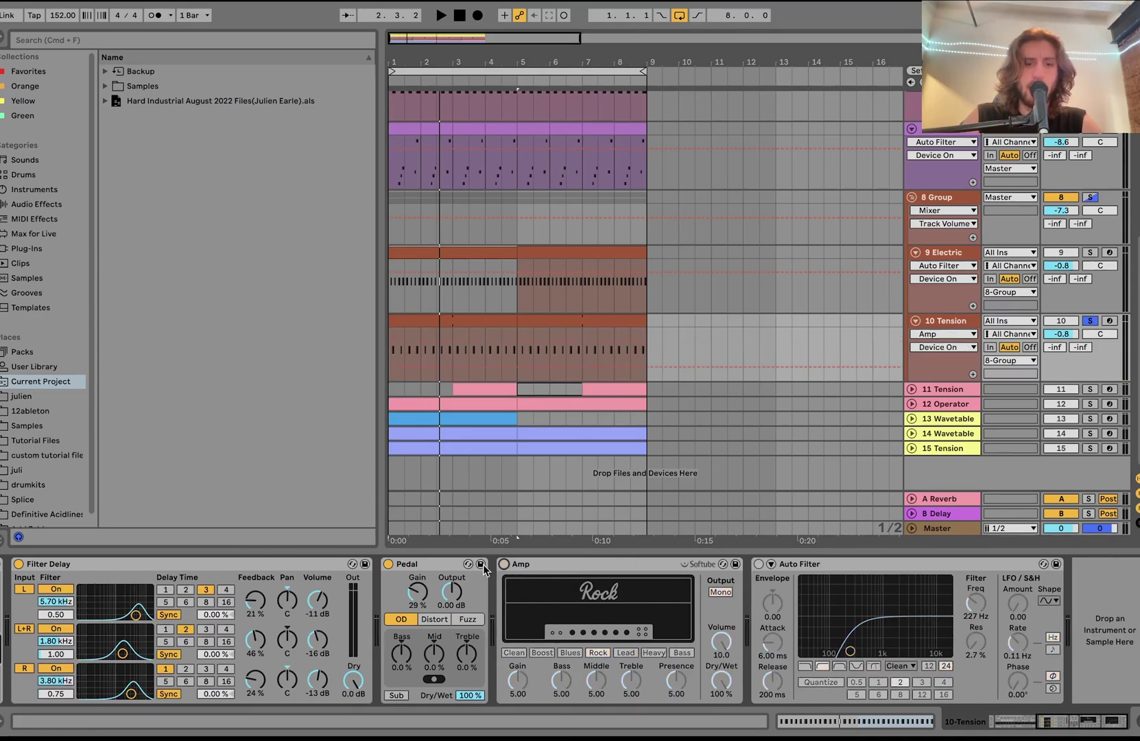
left_click(388, 564)
scroll(390, 617, "left", 8)
- Audition the dry Tension sound and re-enable the Pedal, Amp and Filter Delay on its track
key("space")
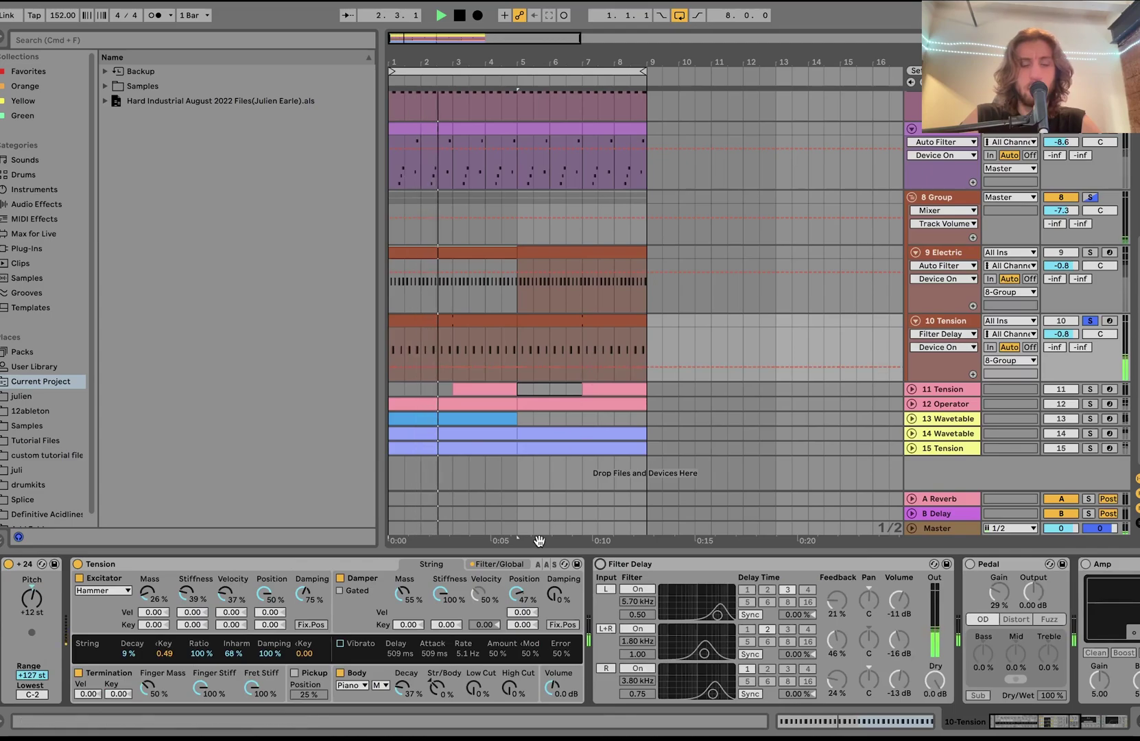
left_click(970, 564)
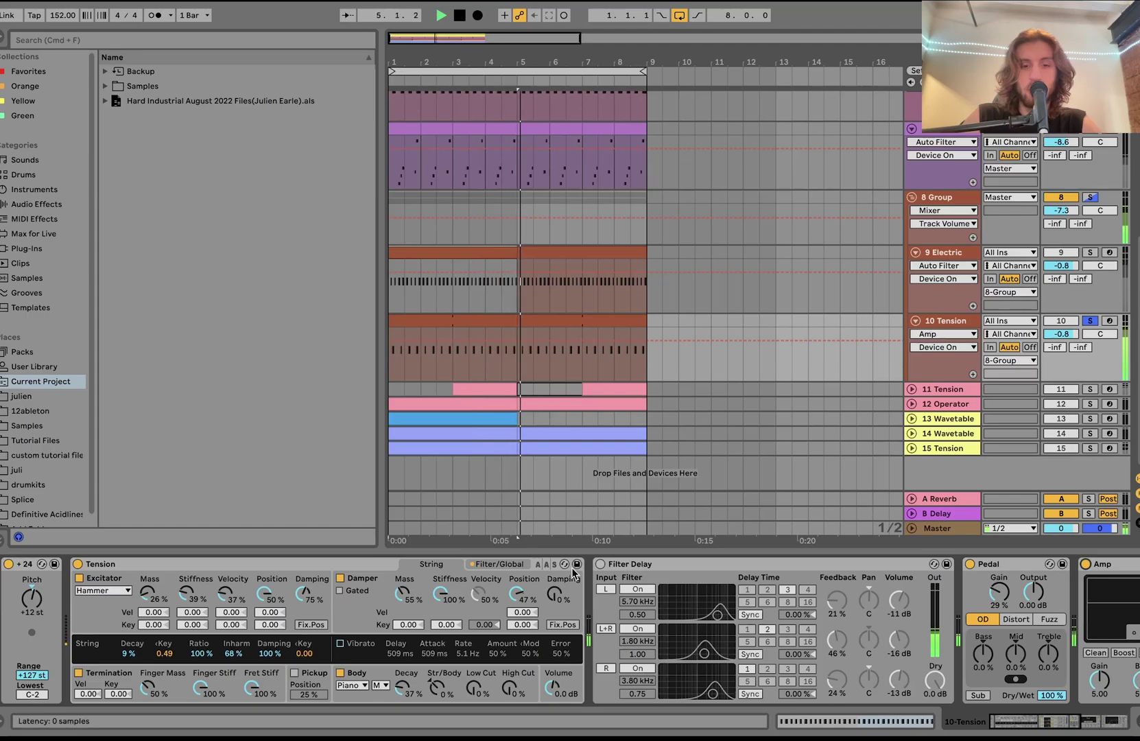
left_click(600, 564)
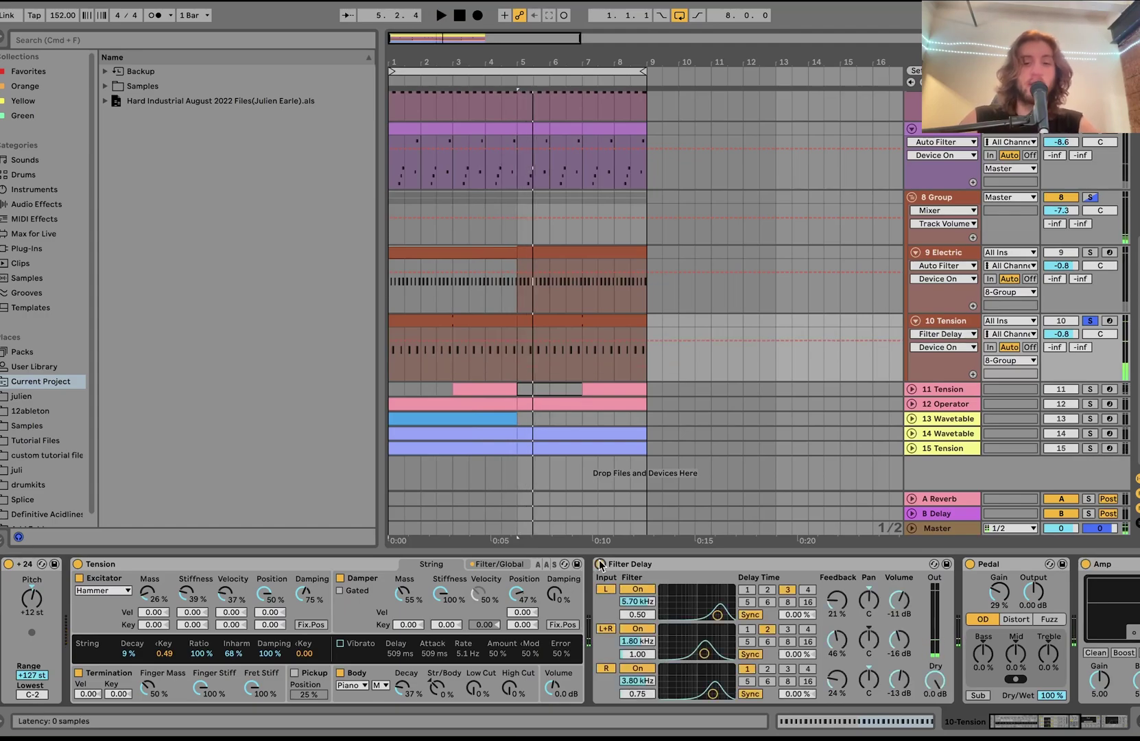
scroll(600, 564, "right", 2)
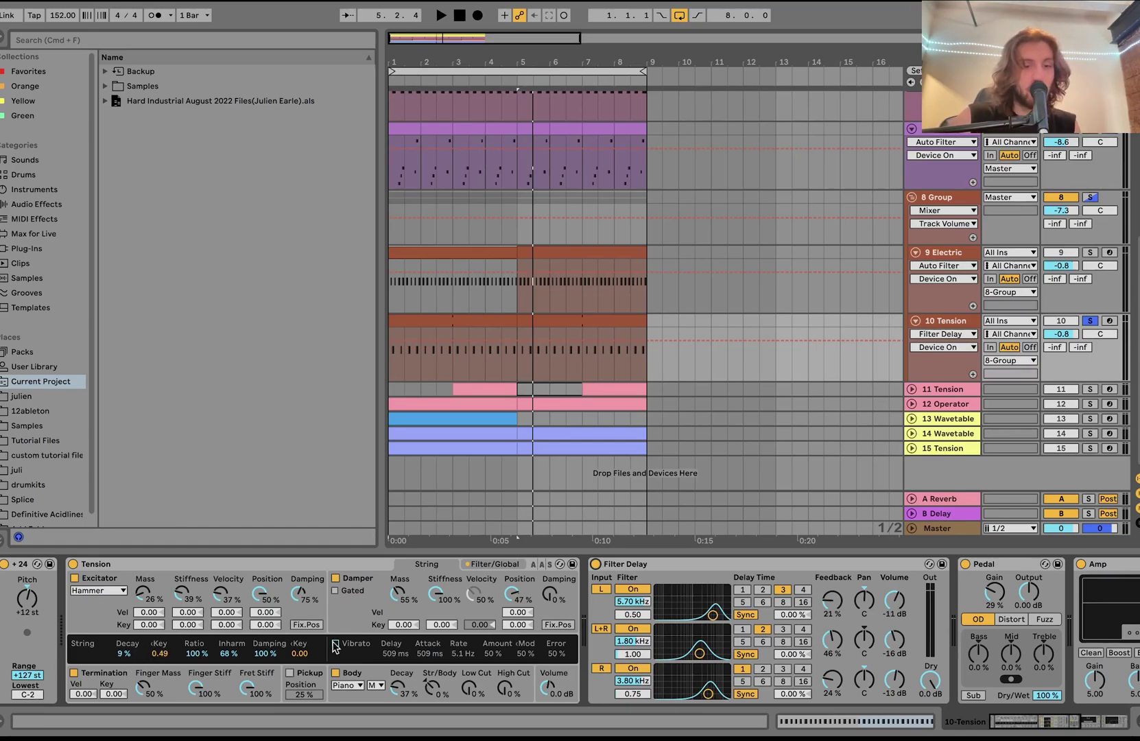
- Show the filter and global settings of the Tension instrument on track 10 and audition it through Filter Delay, Pedal and Amp
left_click(495, 564)
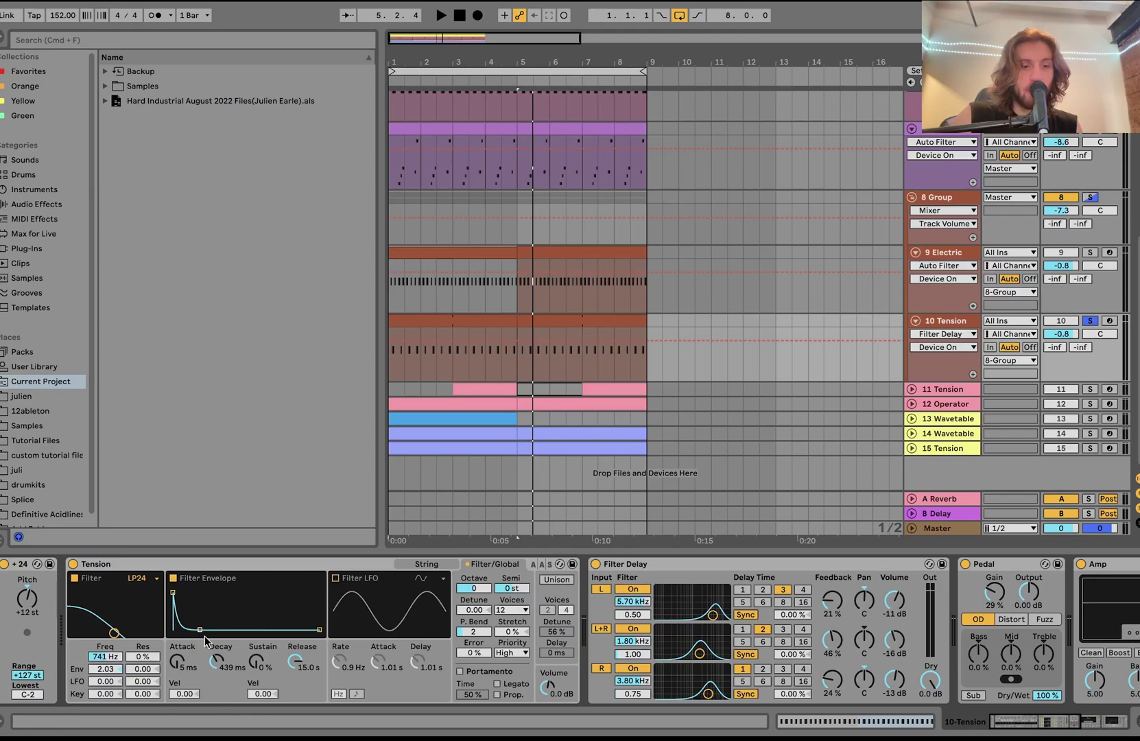
scroll(234, 645, "right", 5)
key("space")
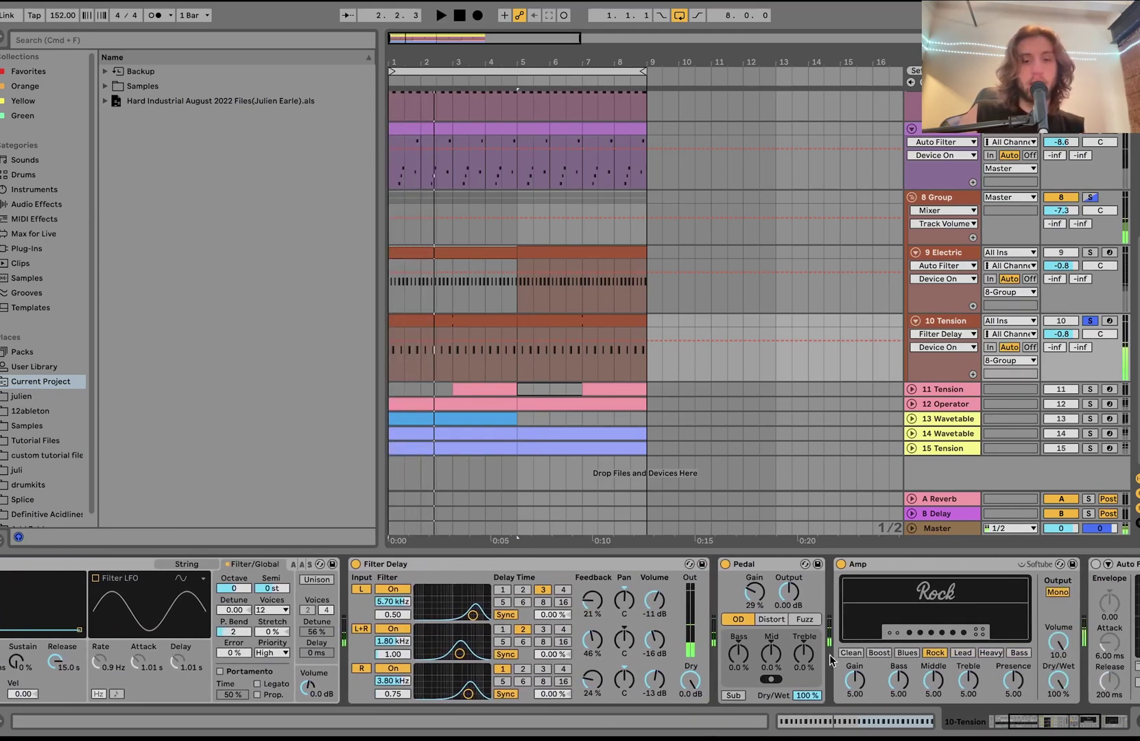
- Re-enable and audition the low-cut Auto Filter on the 10 Tension track, and solo the entire 8 Group
scroll(832, 660, "right", 3)
scroll(450, 642, "right", 4)
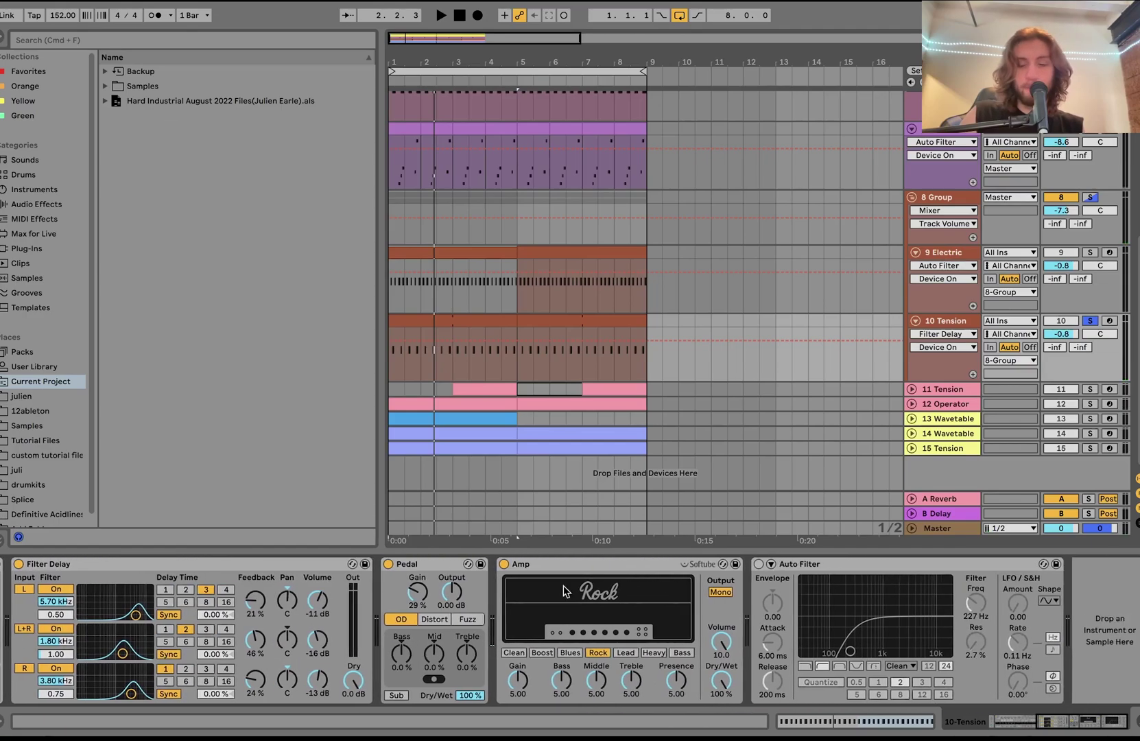
left_click(759, 564)
key("space")
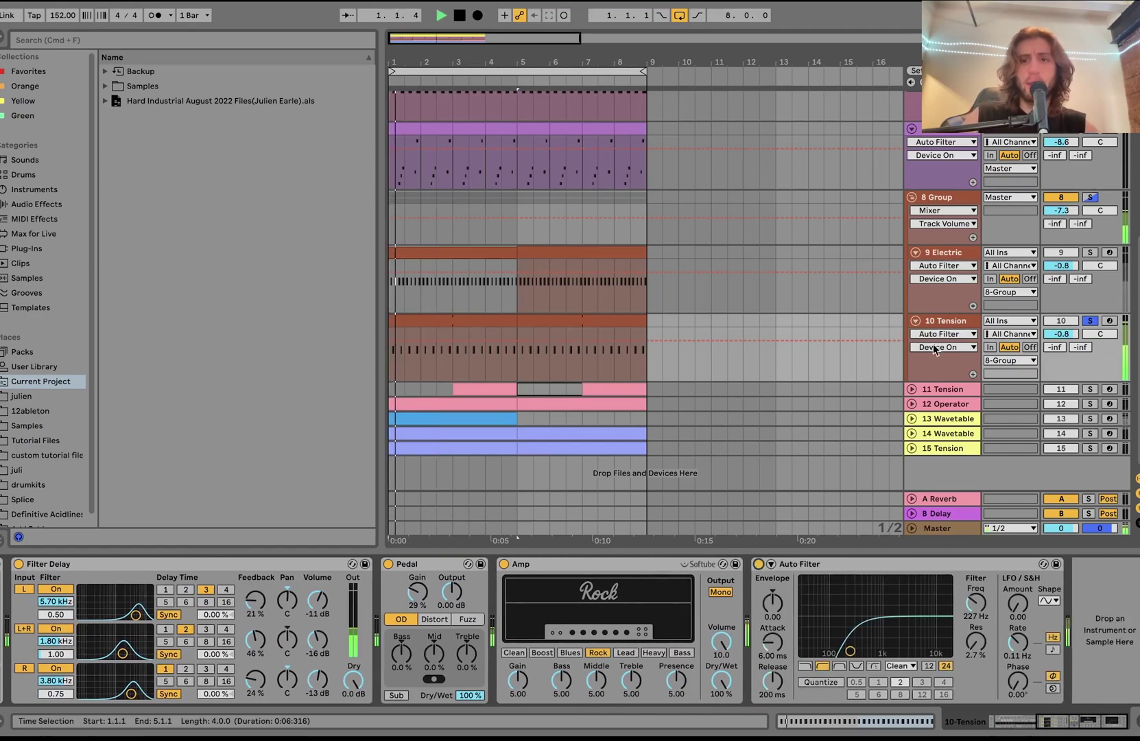
left_click(1090, 197)
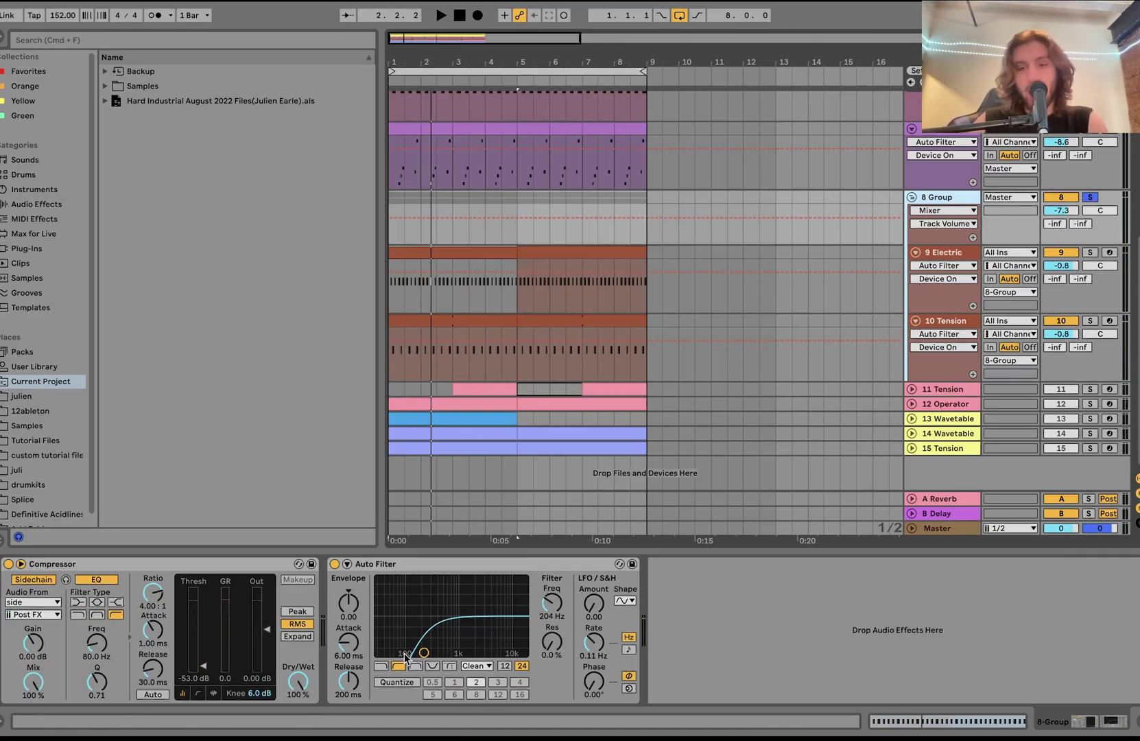
- Solo track 11 Tension in place of the group, unfold it, and audition its clip from bar 3
left_click(1090, 390)
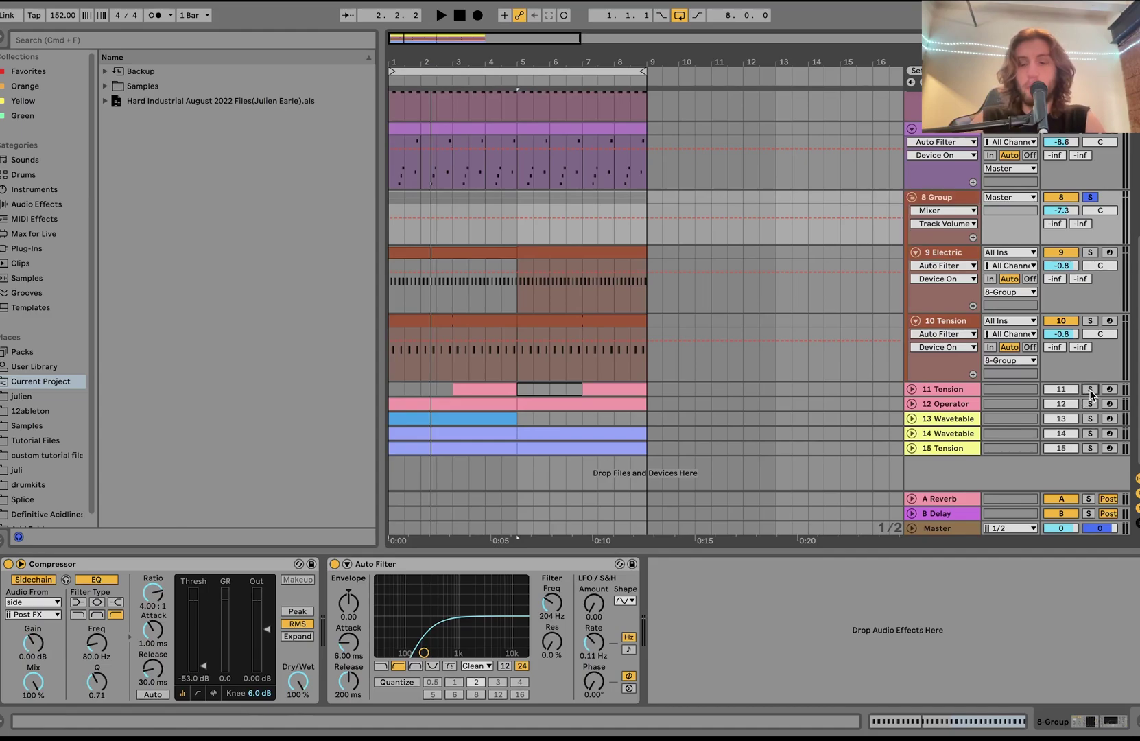
left_click(912, 389)
left_click(474, 390)
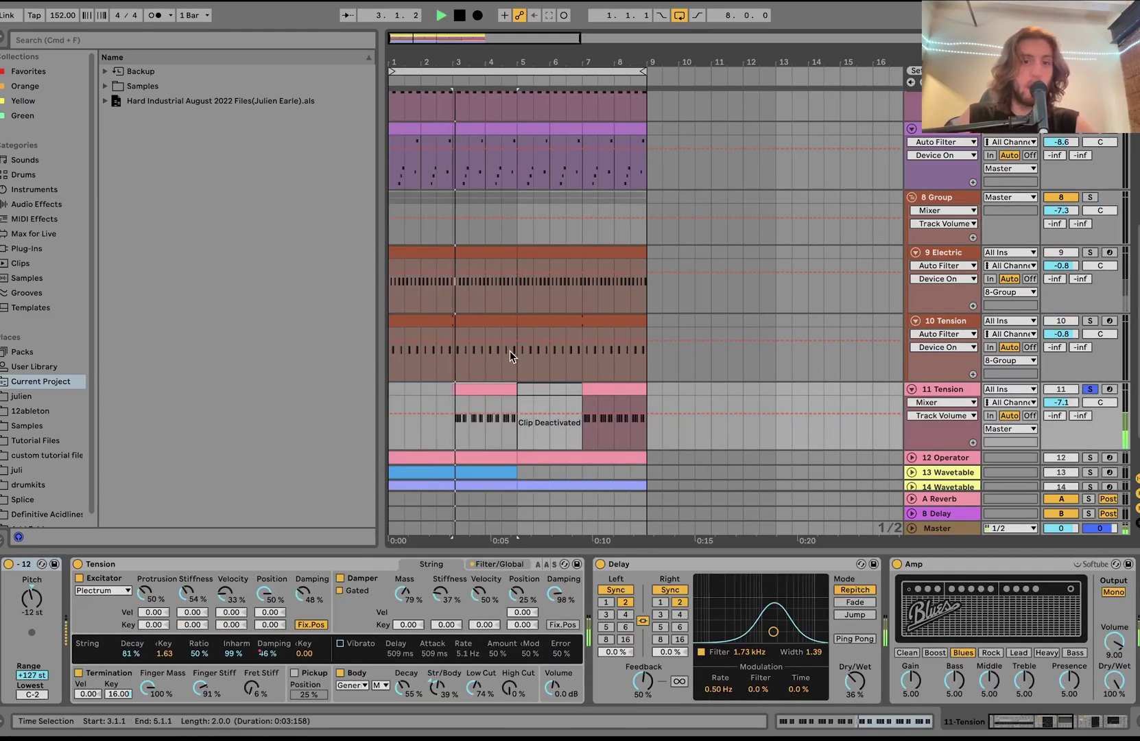
key("space")
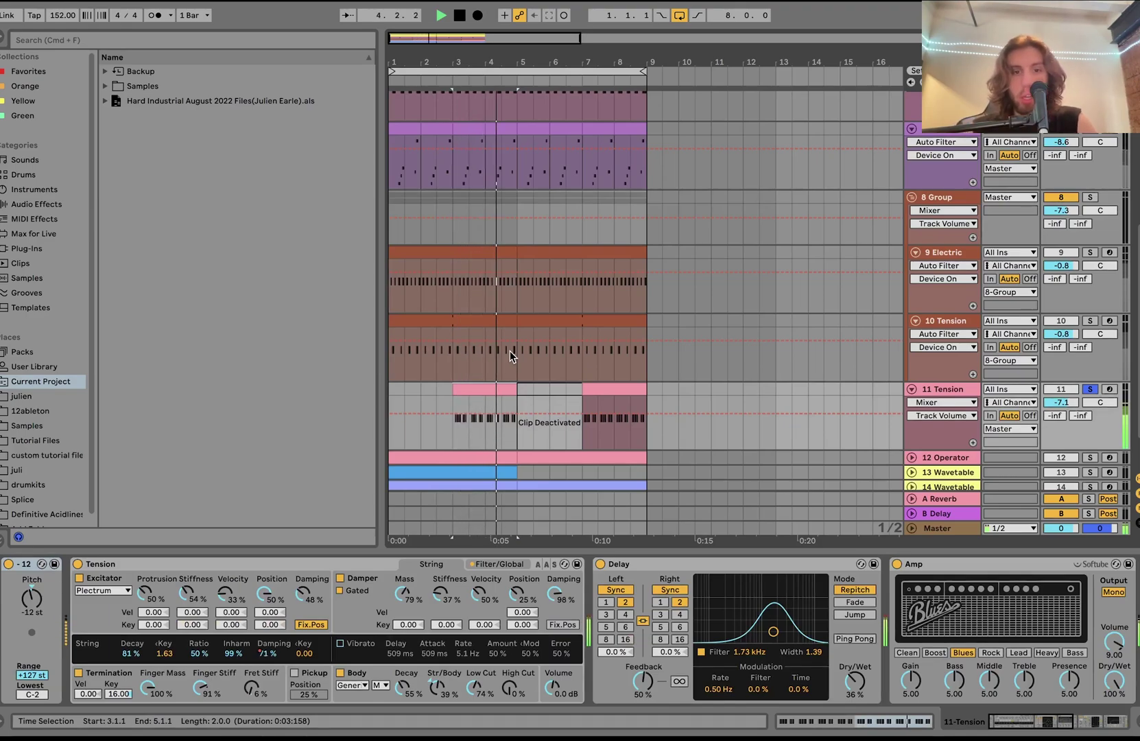
key("space")
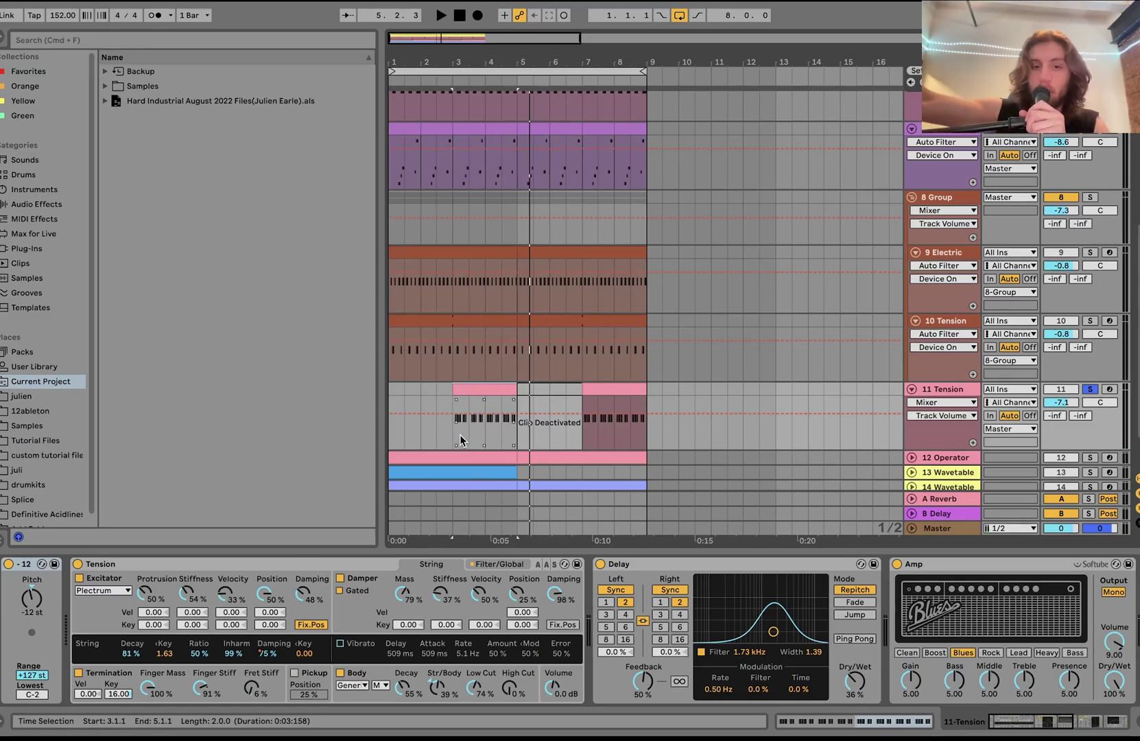
- Turn off Unison in the 11 Tension instrument, audition the result, and return to its String settings
left_click(498, 564)
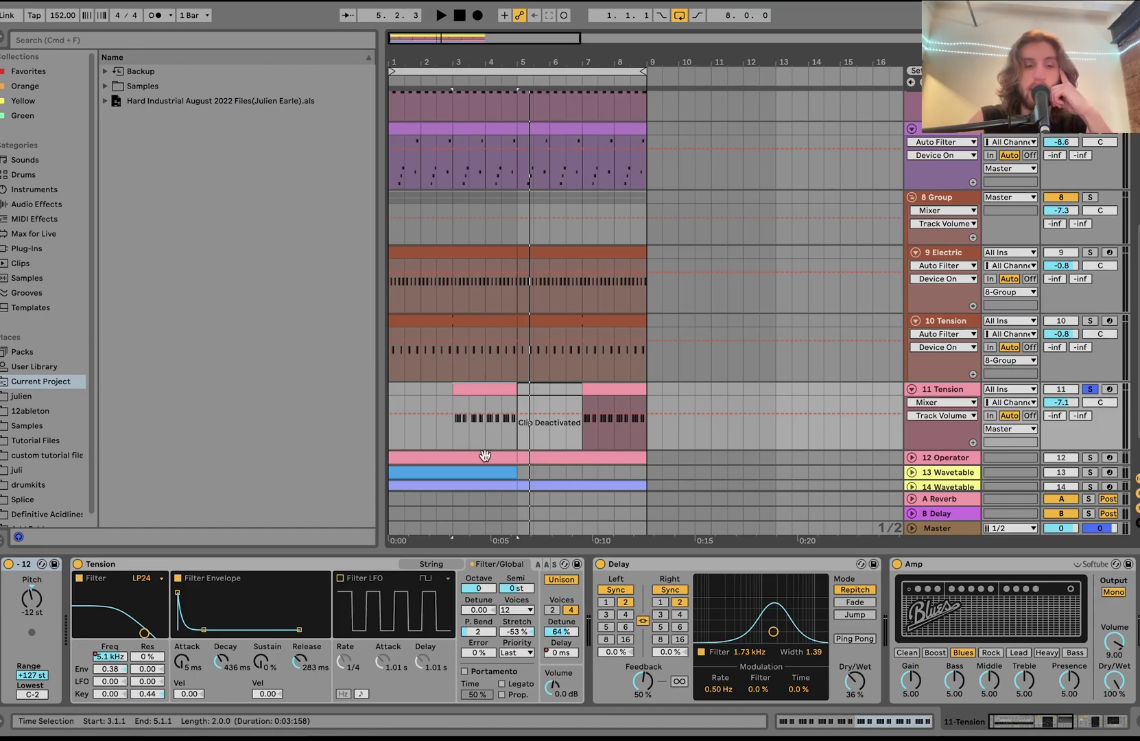
left_click(561, 579)
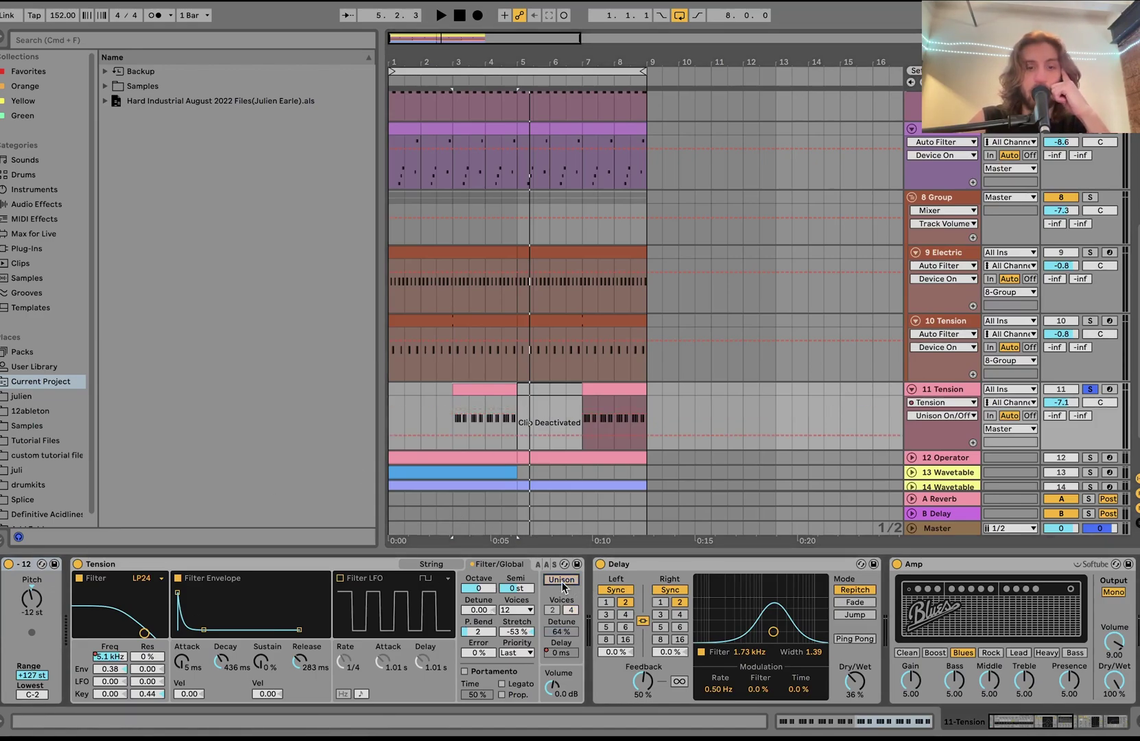
key("space")
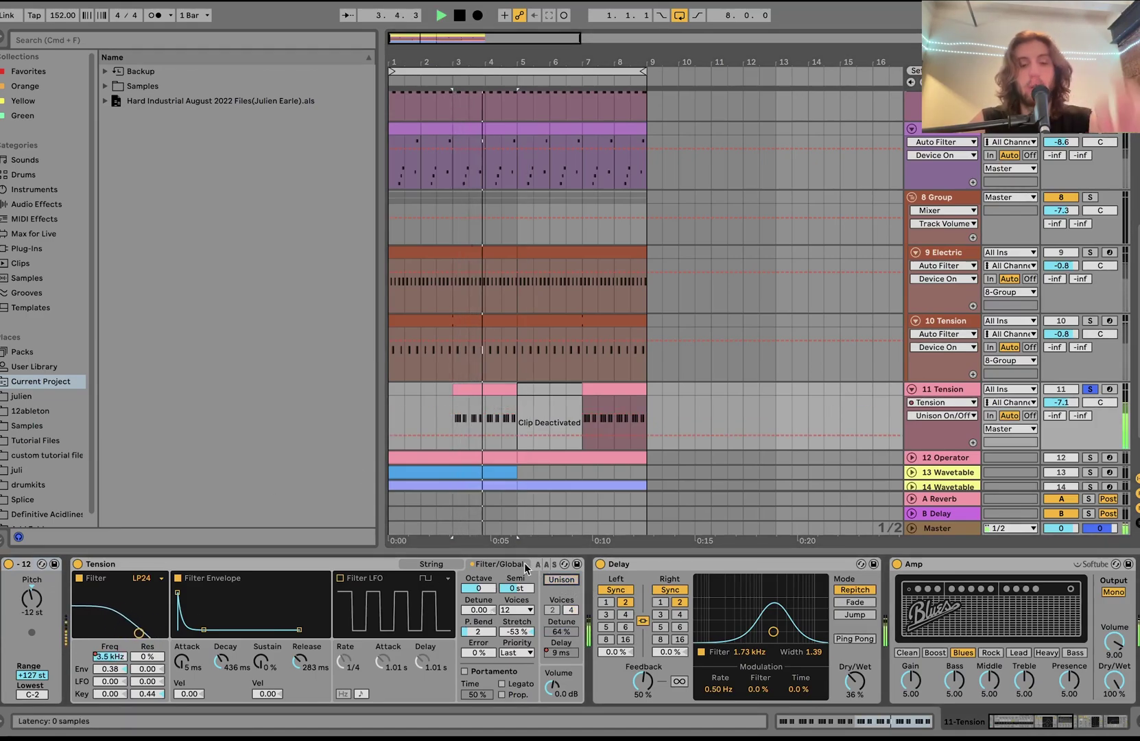
left_click(431, 563)
key("space")
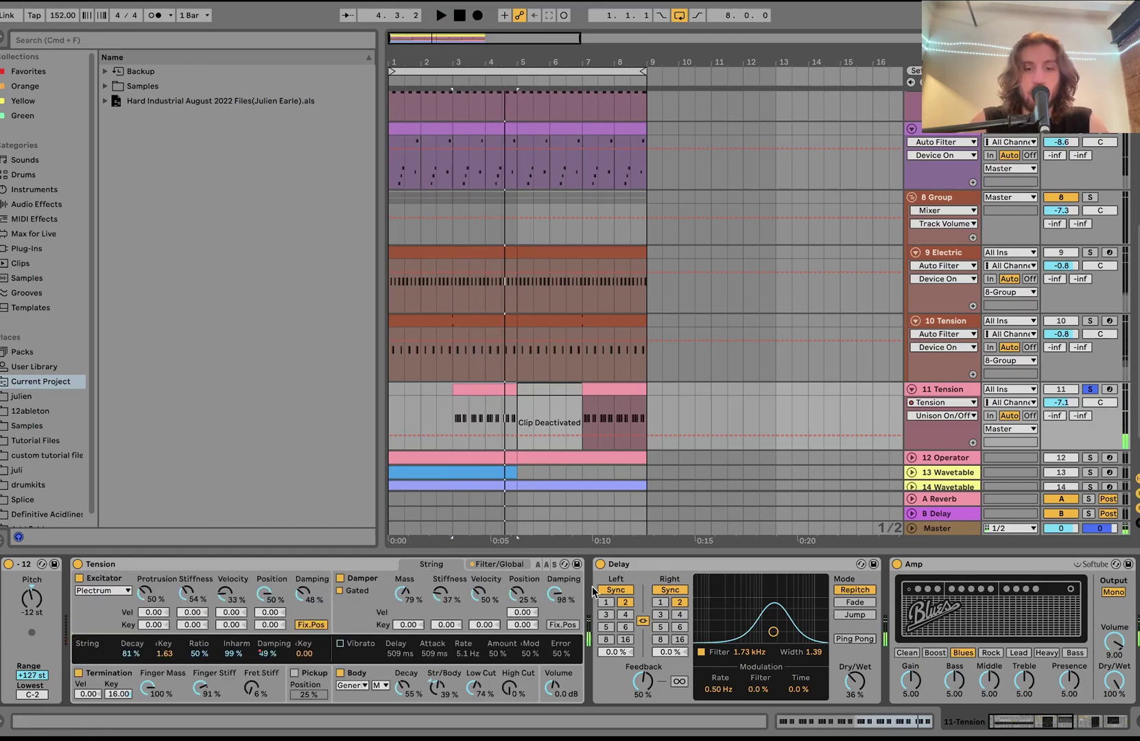
- Bypass the Delay, Amp, Compressor and Auto Filter on the 11 Tension track and audition the dry sound
left_click(648, 595)
scroll(491, 573, "right", 10)
scroll(492, 573, "right", 8)
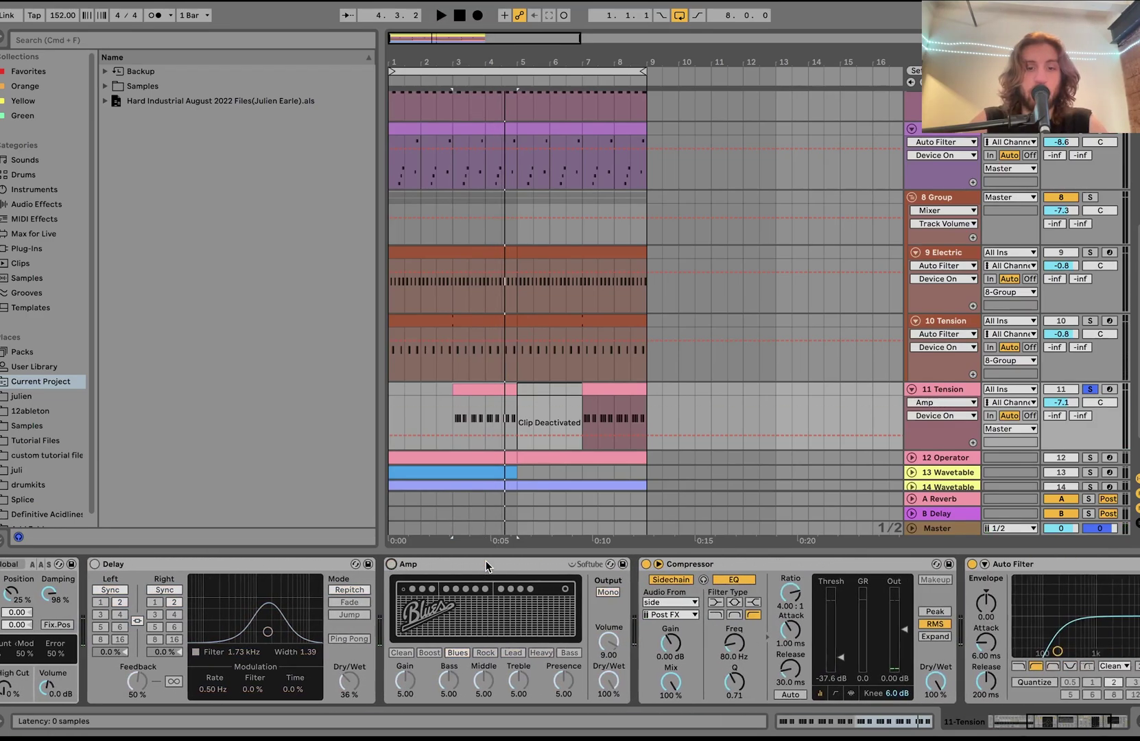
left_click(491, 576)
left_click(789, 569)
scroll(532, 569, "left", 15)
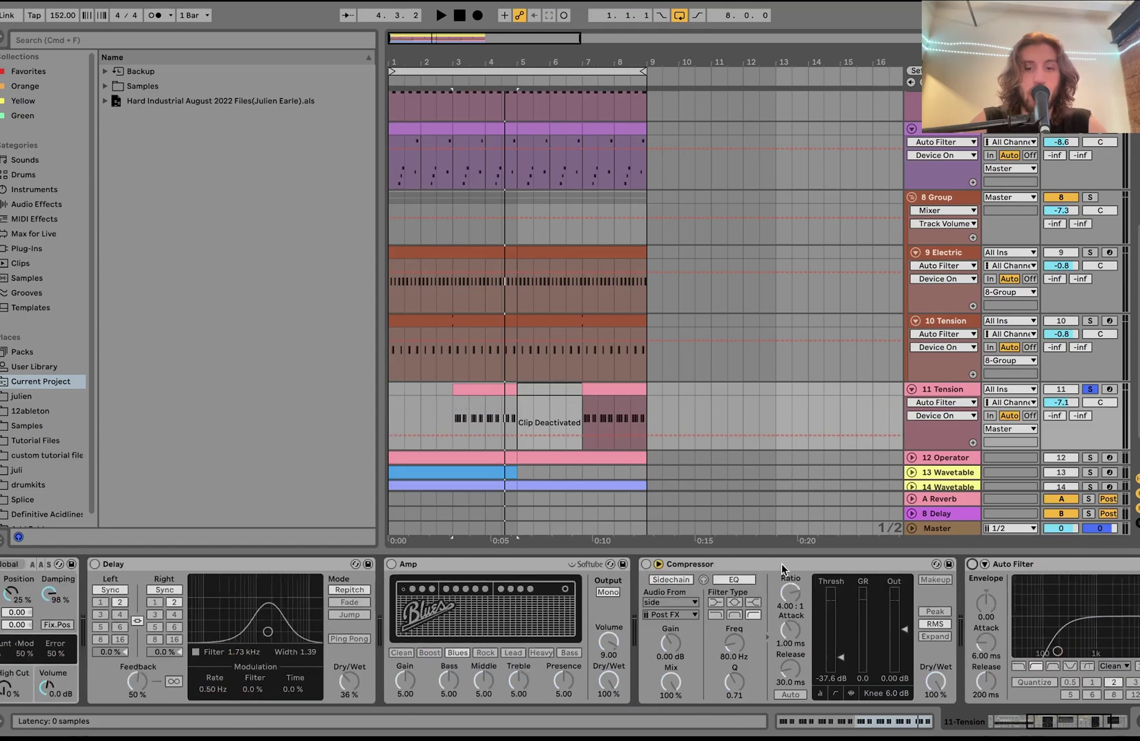
key("space")
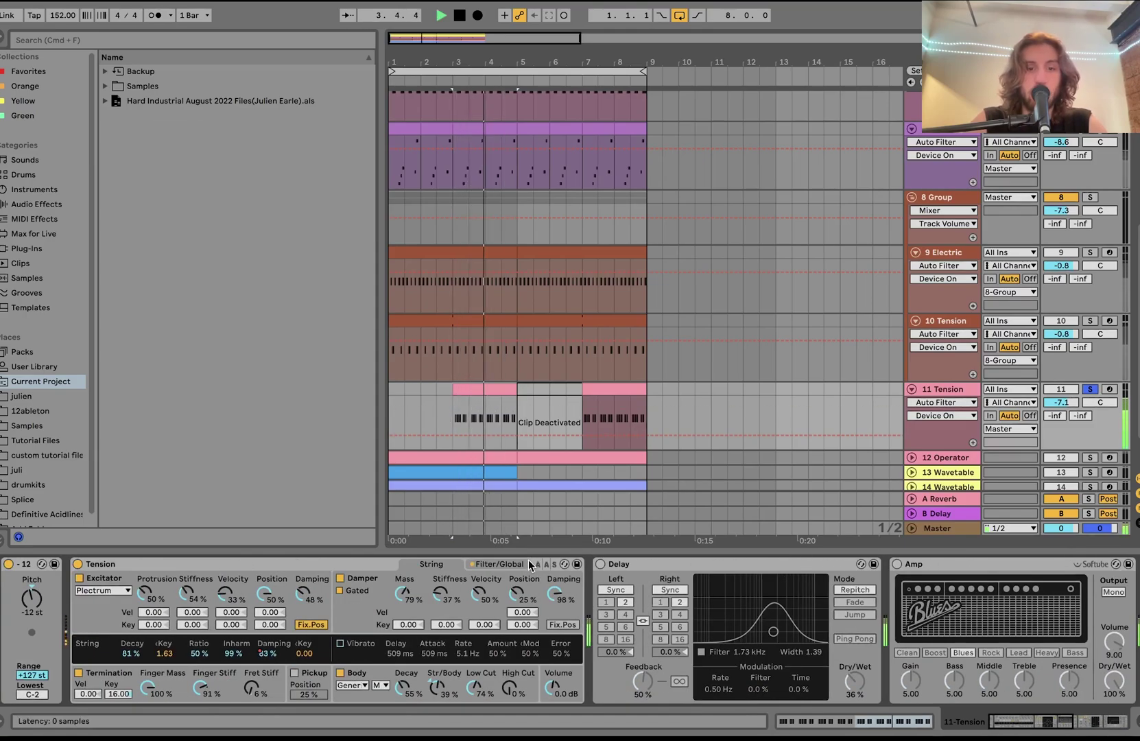
key("space")
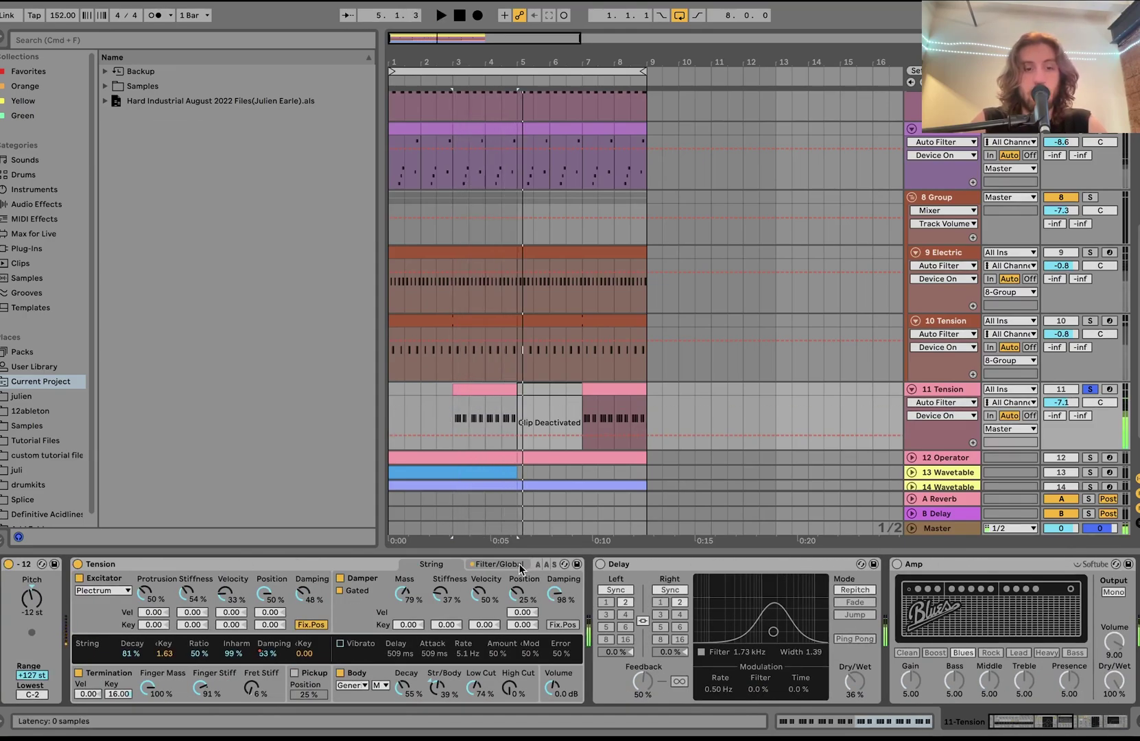
- Show the string Damping automation on the 11 Tension track and audition its movement from bar 3
left_click(262, 653)
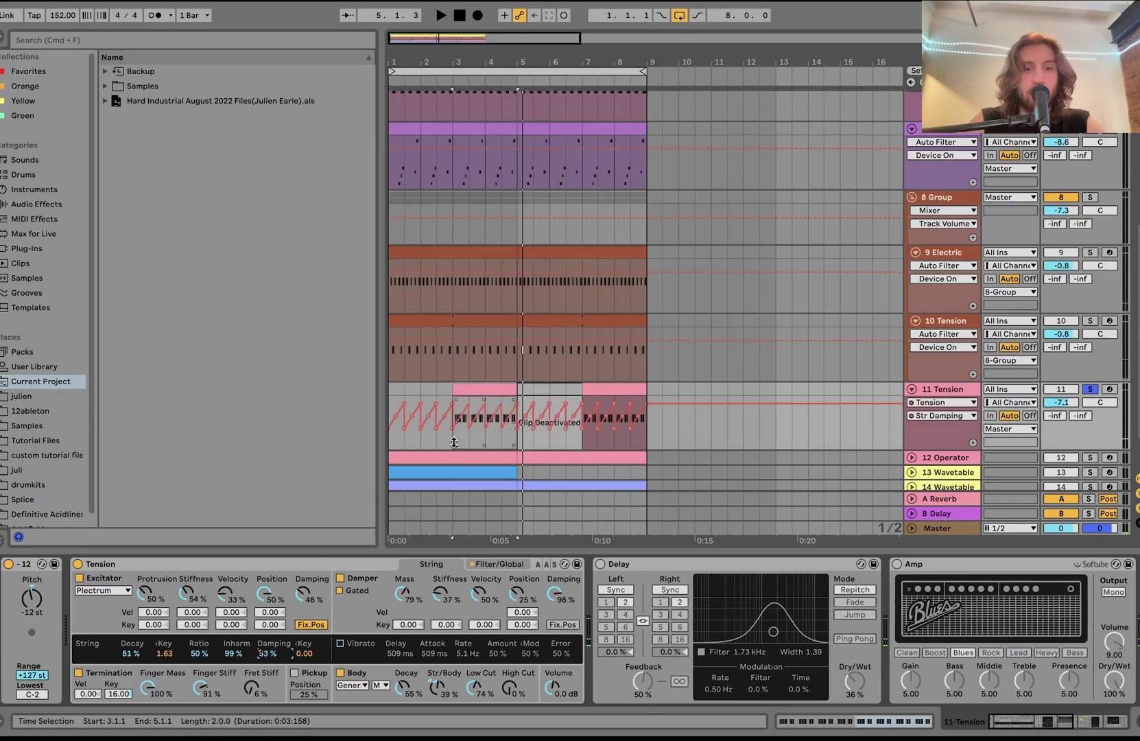
key("space")
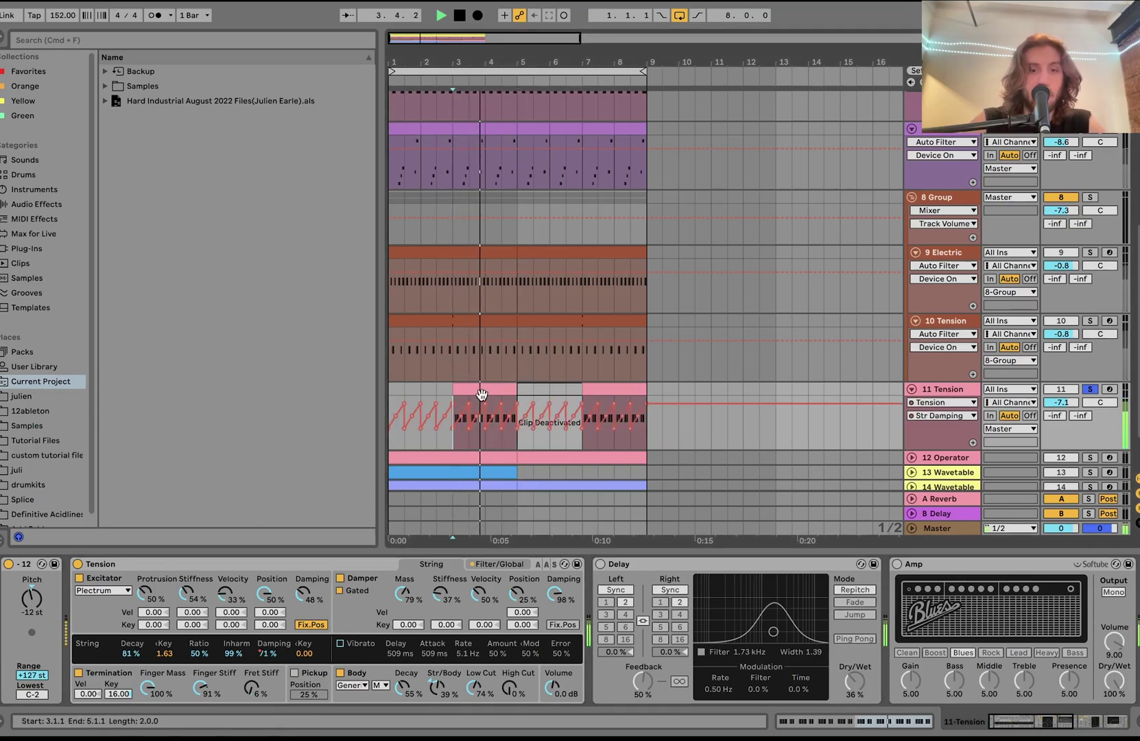
key("space")
left_click(476, 478)
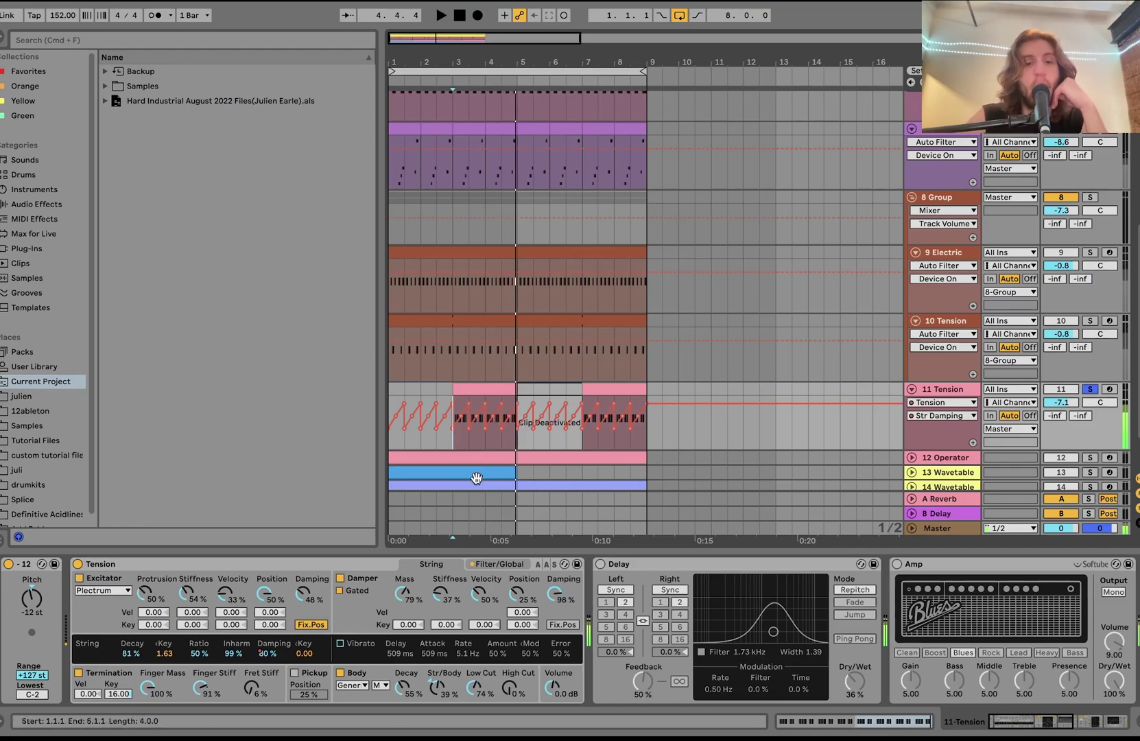
- Show the instrument's filter frequency automation on the 11 Tension track and audition the sweep
left_click(499, 564)
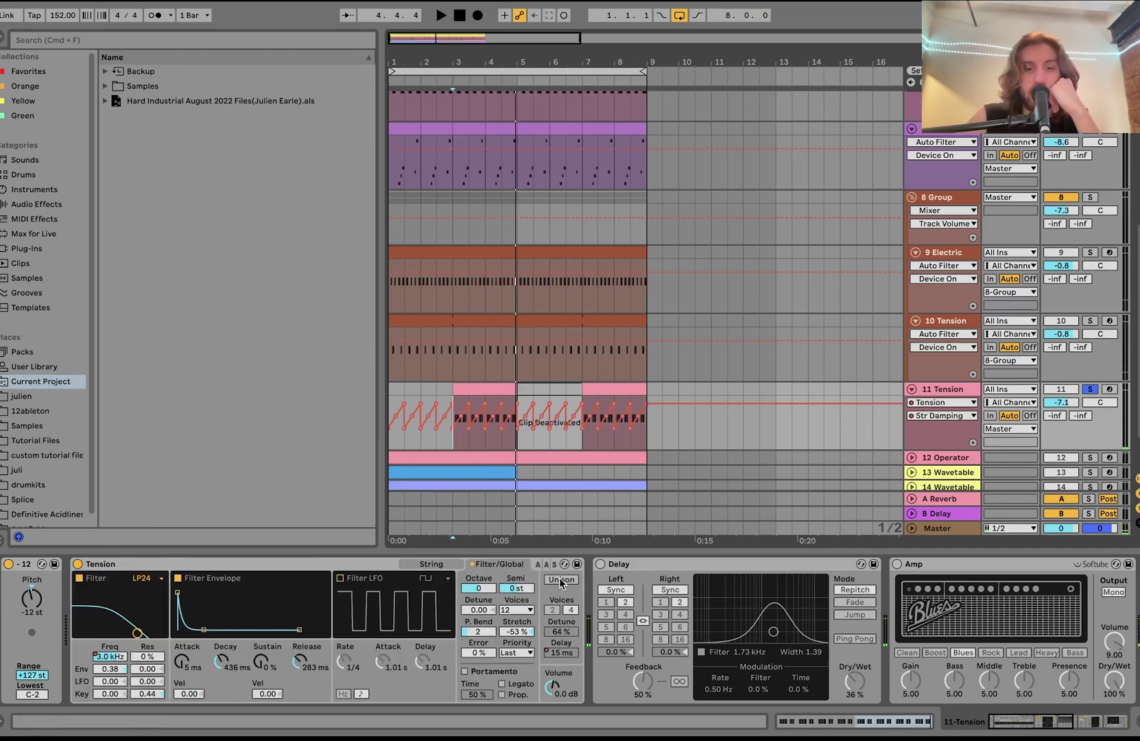
left_click(108, 656)
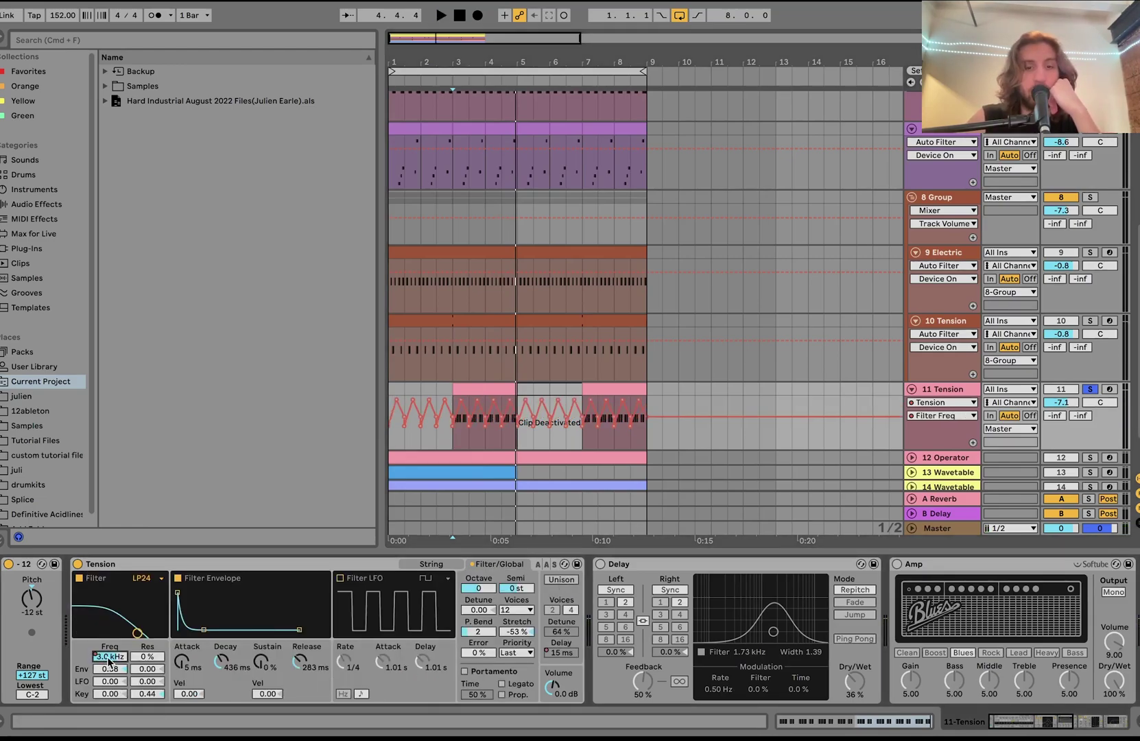
key("space")
key("space")
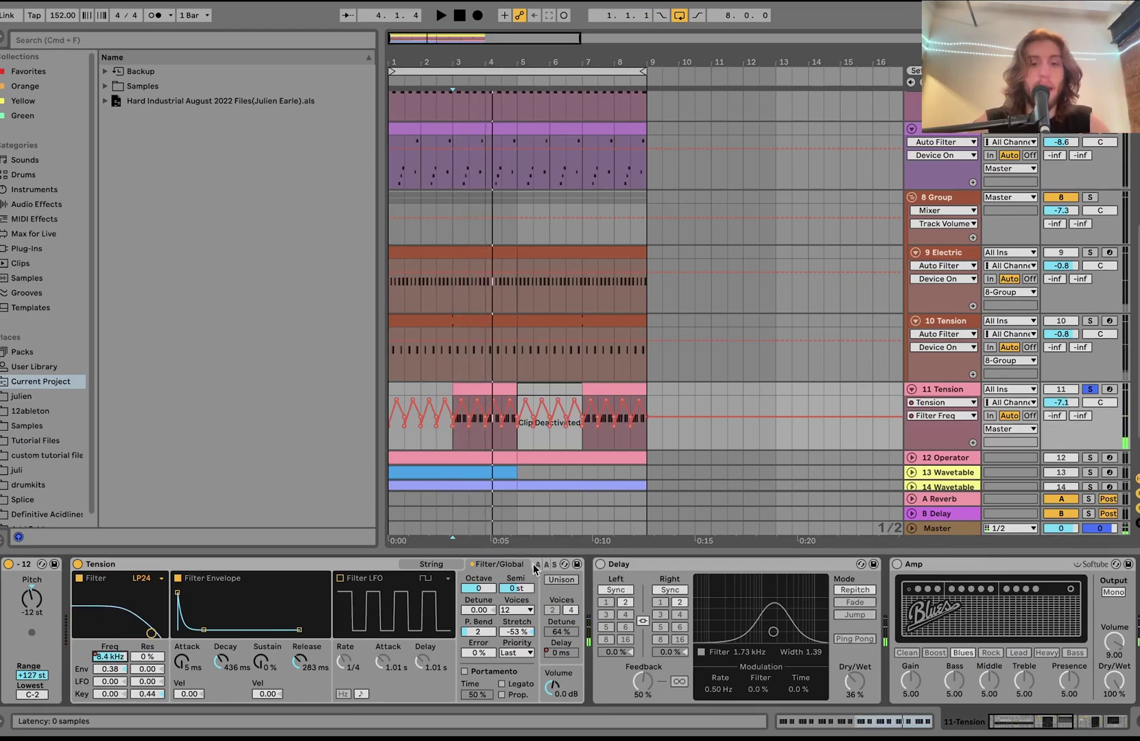
- Turn Unison back on in the 11 Tension instrument and audition the four detuned voices
left_click(550, 581)
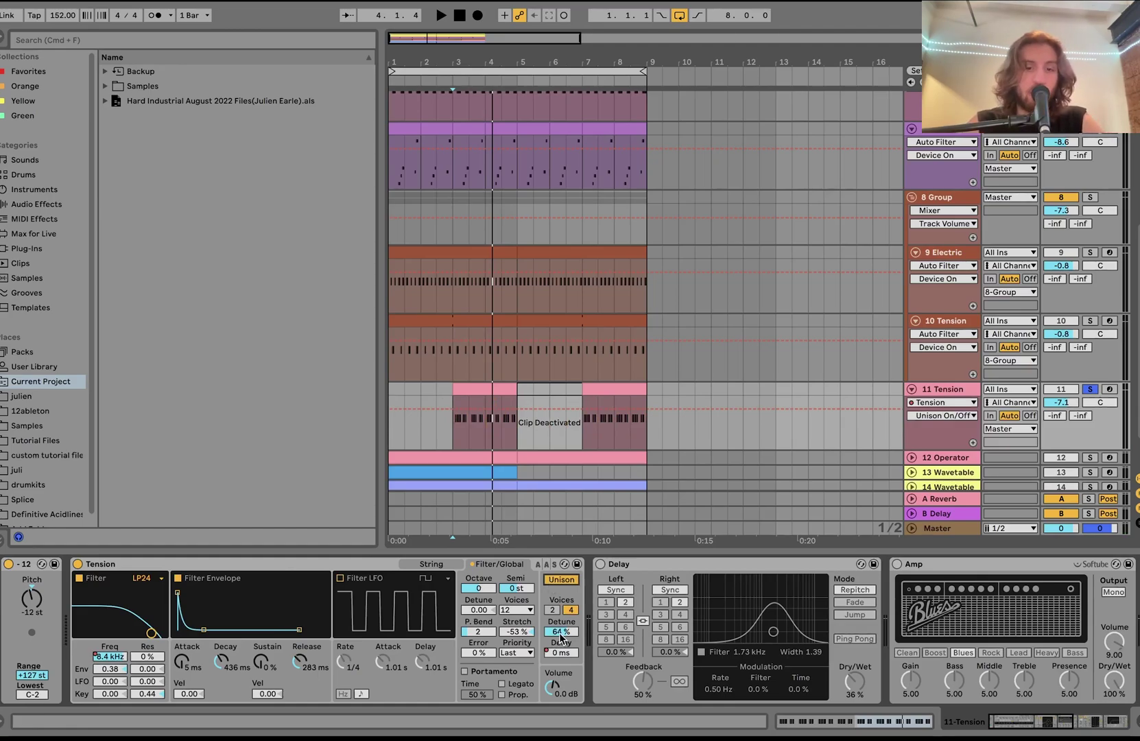
key("space")
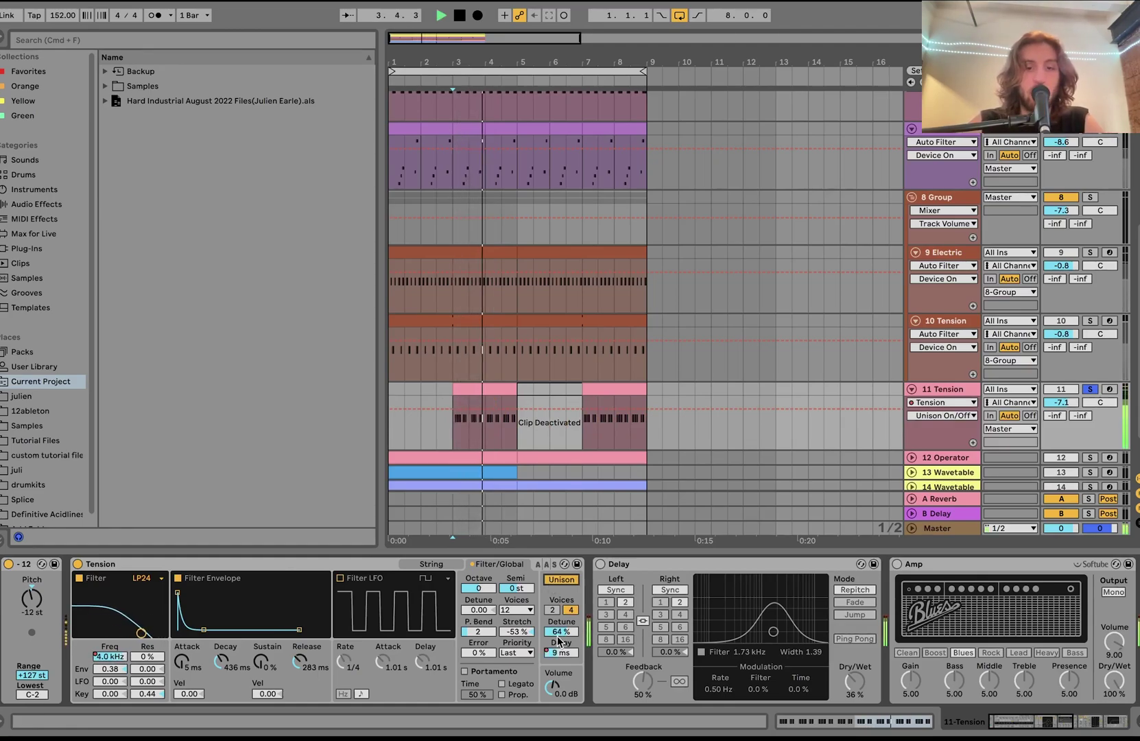
key("space")
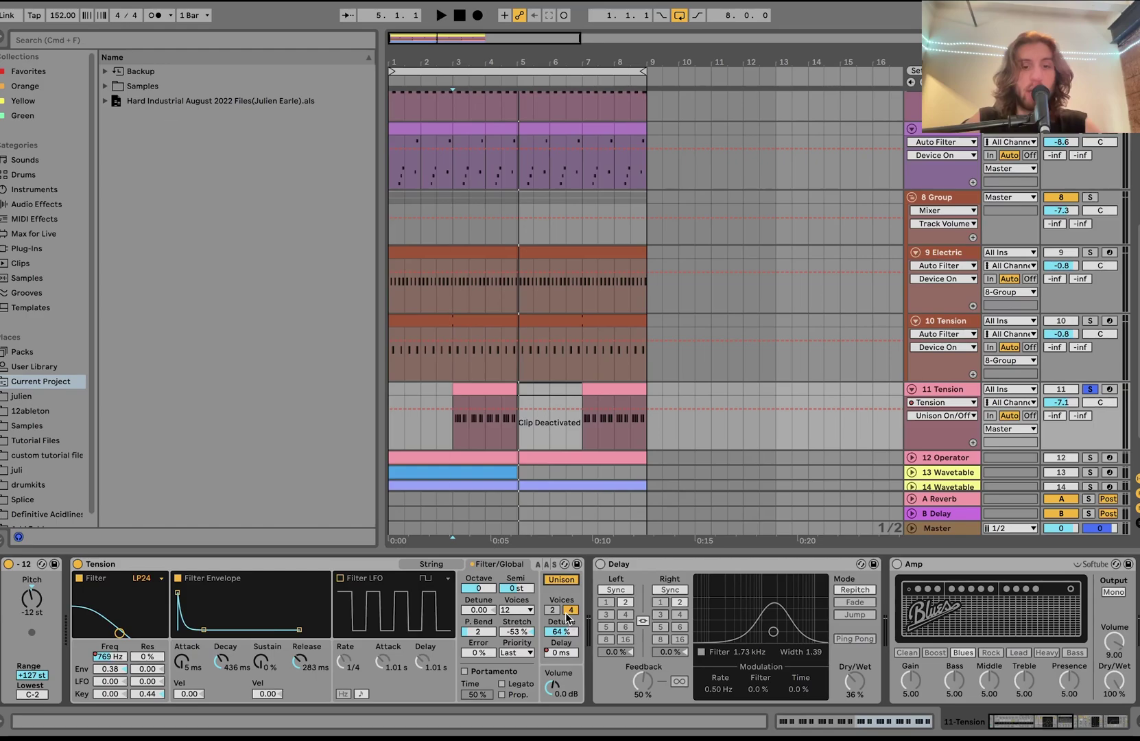
key("space")
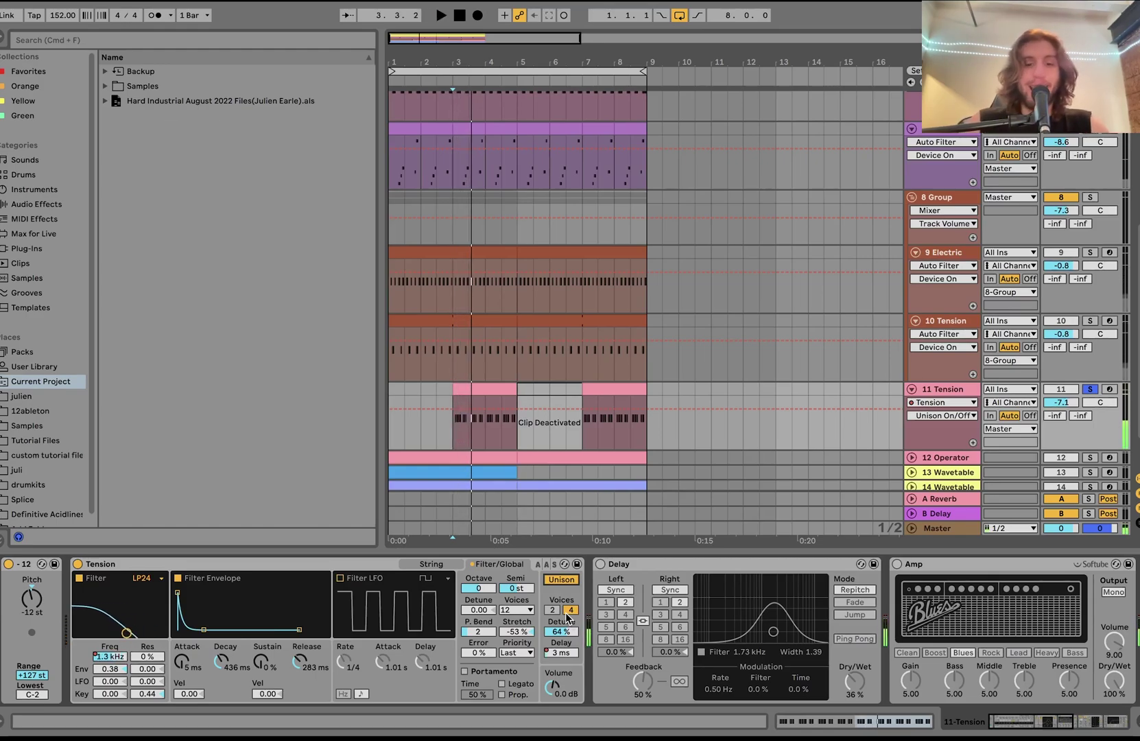
- Show the Unison Delay automation on the 11 Tension track and audition it from bar 3 and from 4.3.1
left_click(561, 652)
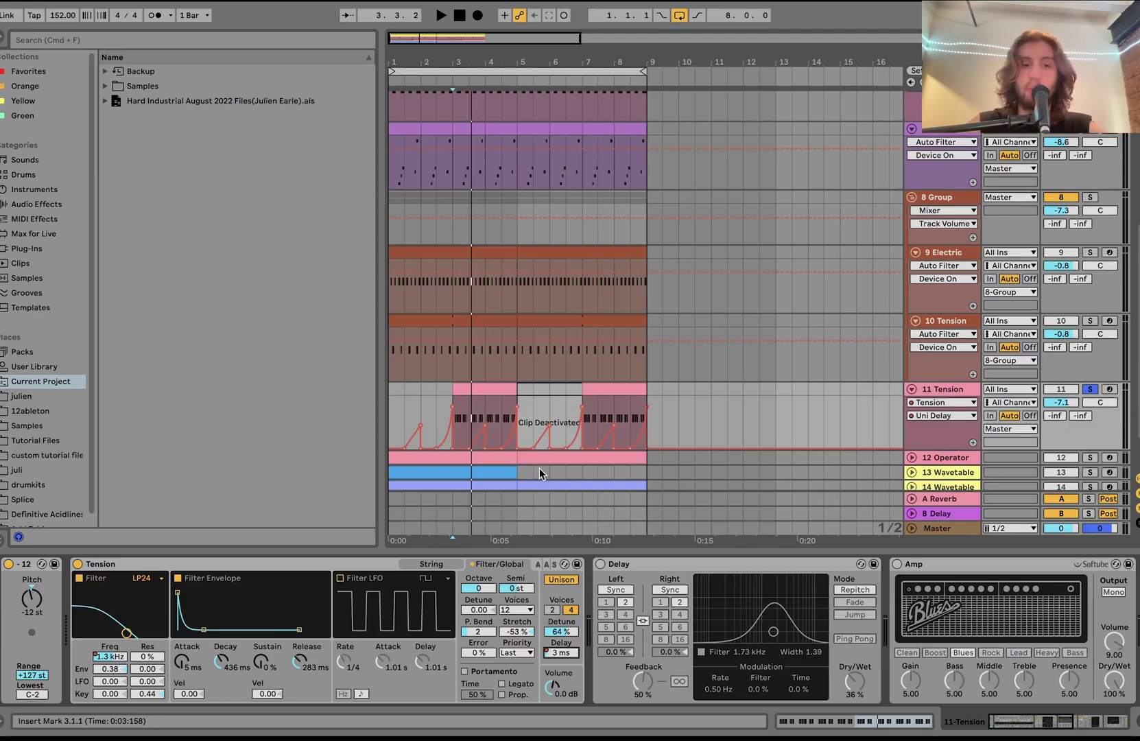
key("space")
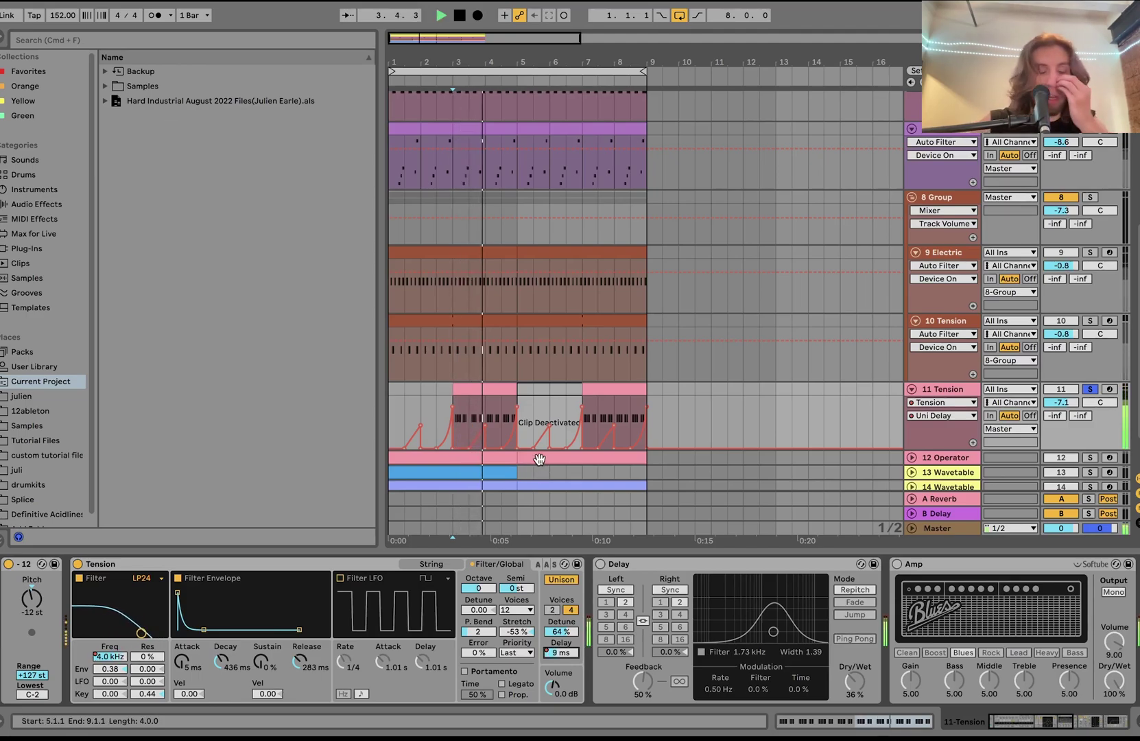
key("space")
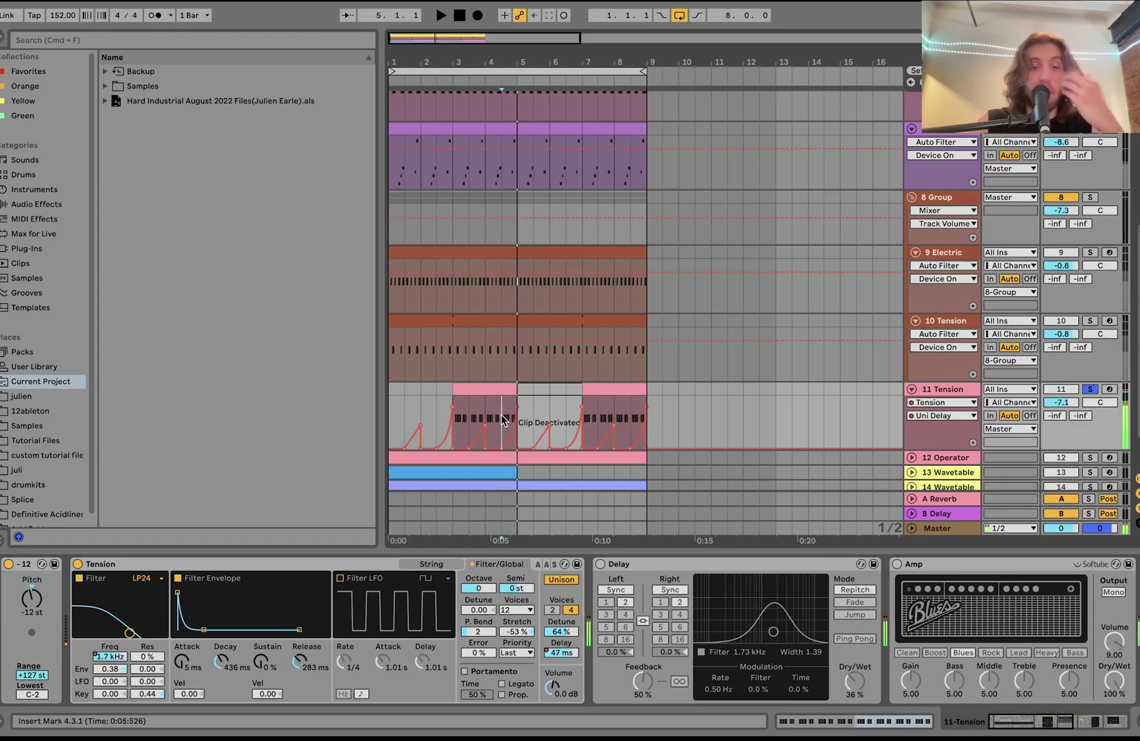
key("space")
key("space")
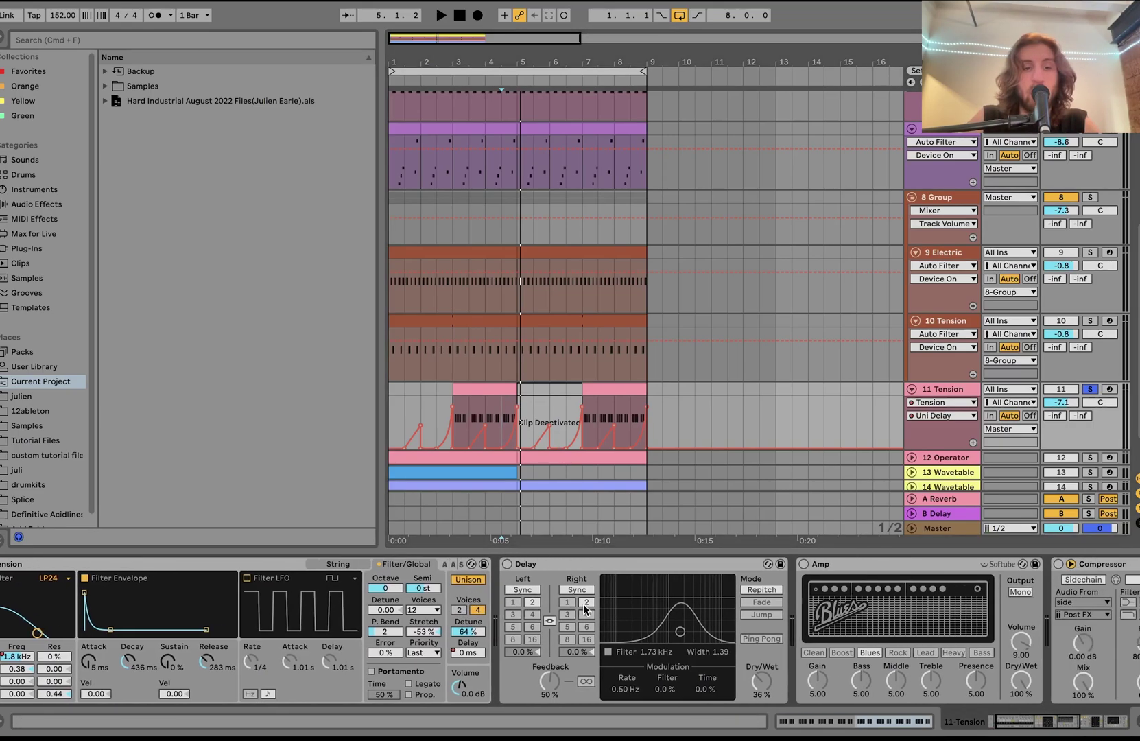
- Re-enable the Delay on the 11 Tension track and audition the sound with it
scroll(588, 611, "right", 3)
left_click(490, 565)
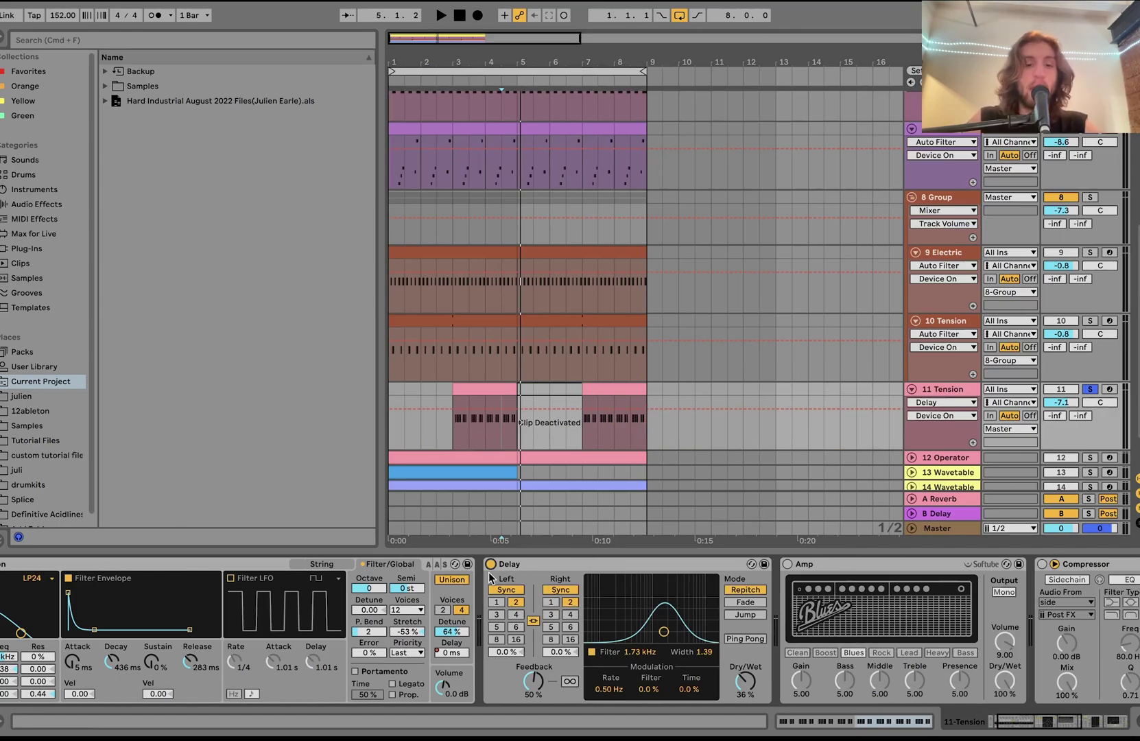
key("space")
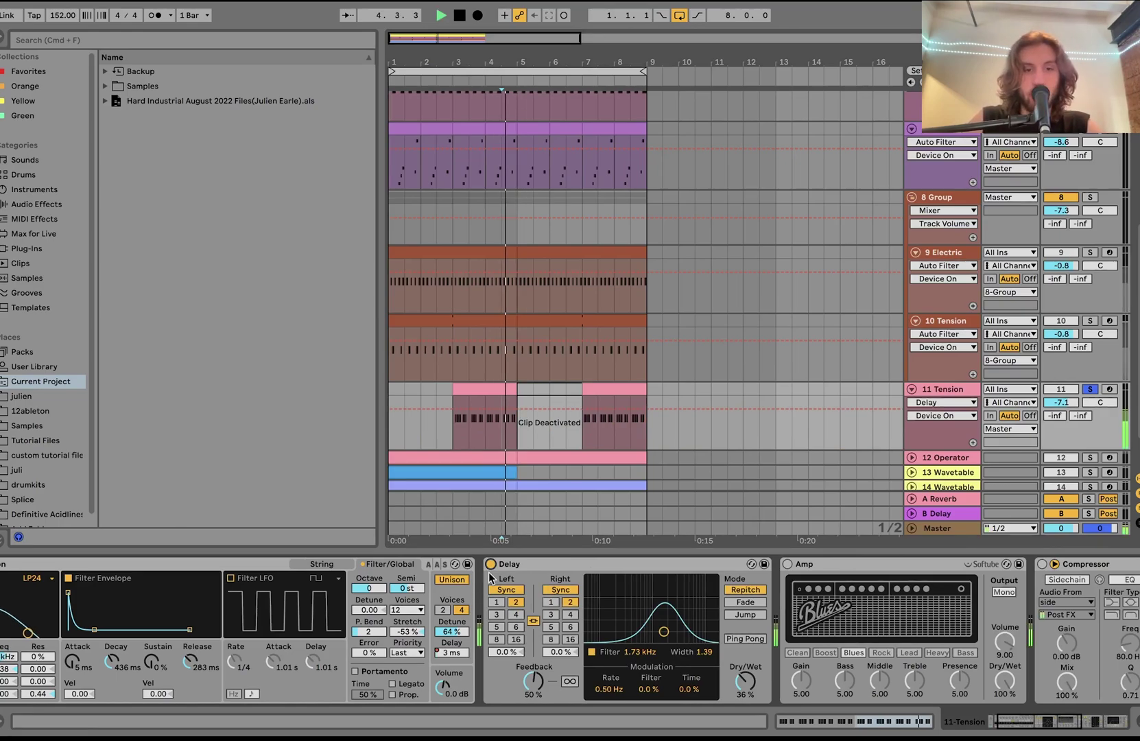
key("space")
key("space")
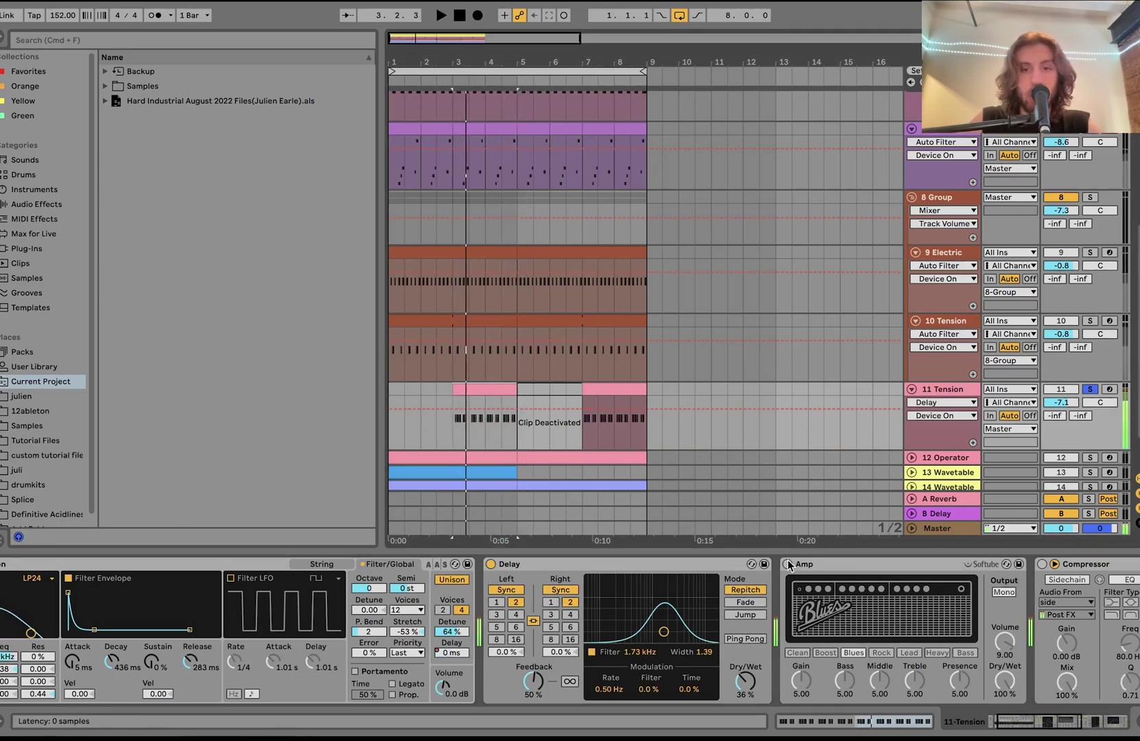
key("space")
- Re-enable the Blues Amp on the 11 Tension track and audition it from bar 3
left_click(787, 563)
scroll(788, 564, "right", 3)
key("space")
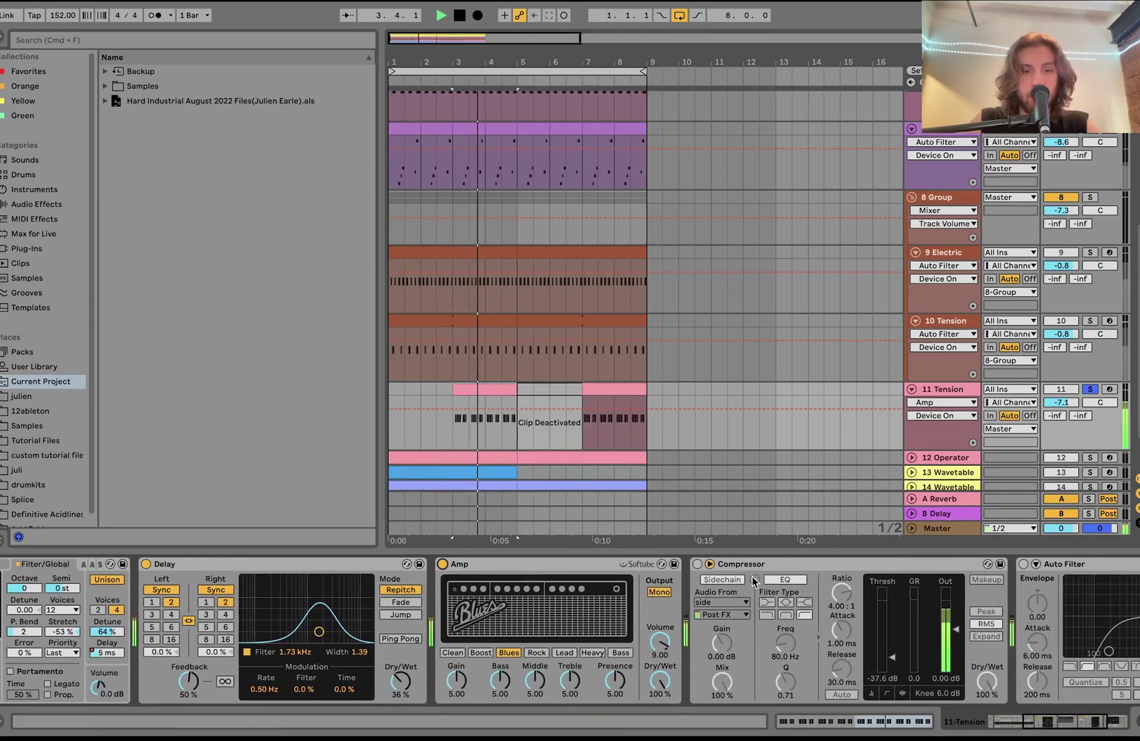
- Re-enable the sidechain Compressor on the 11 Tension track and audition the sound with it from bar 3
scroll(753, 579, "left", 2)
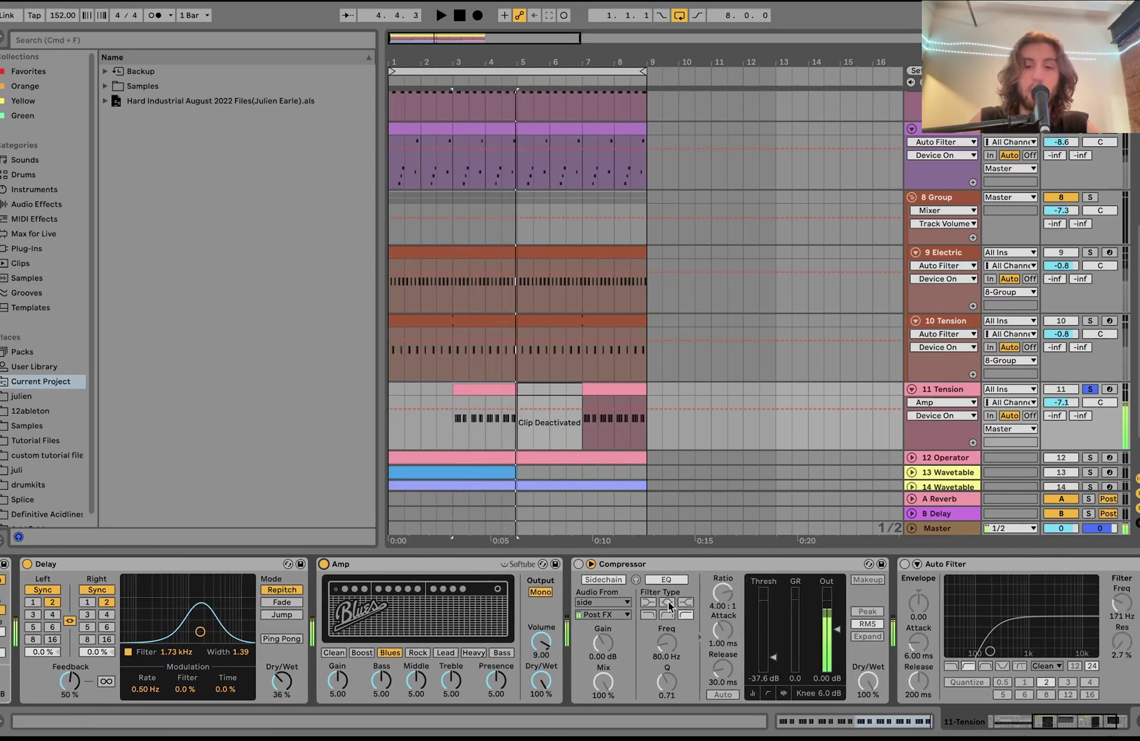
key("space")
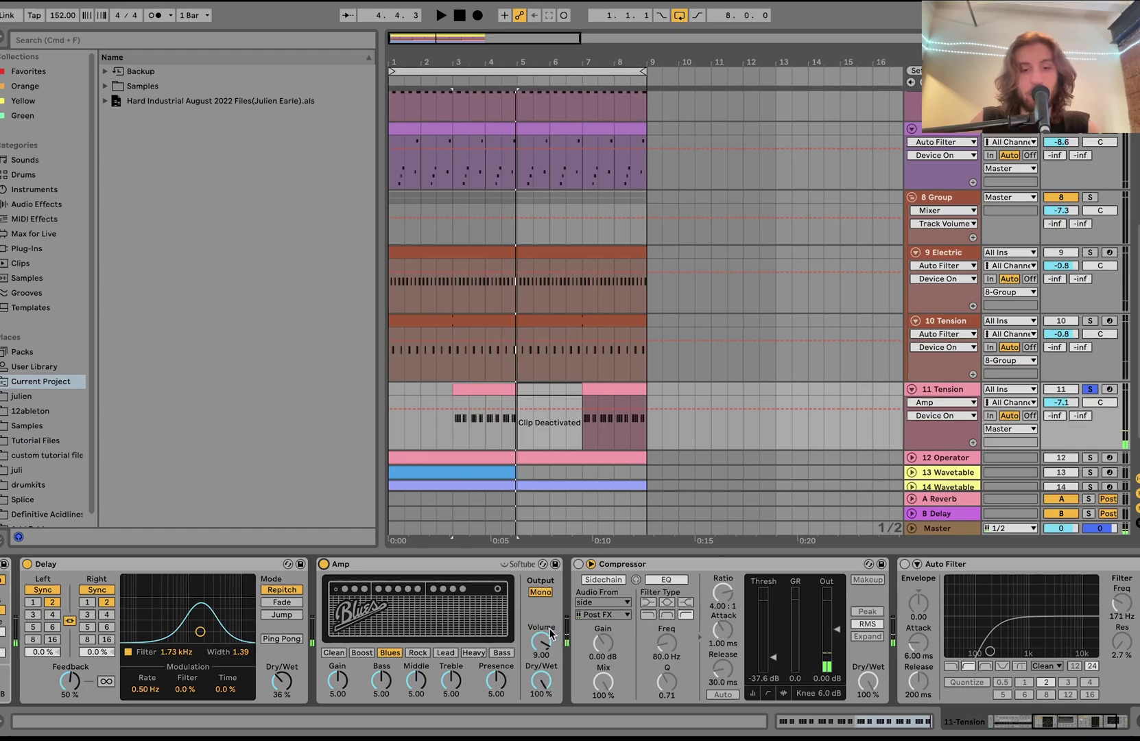
key("space")
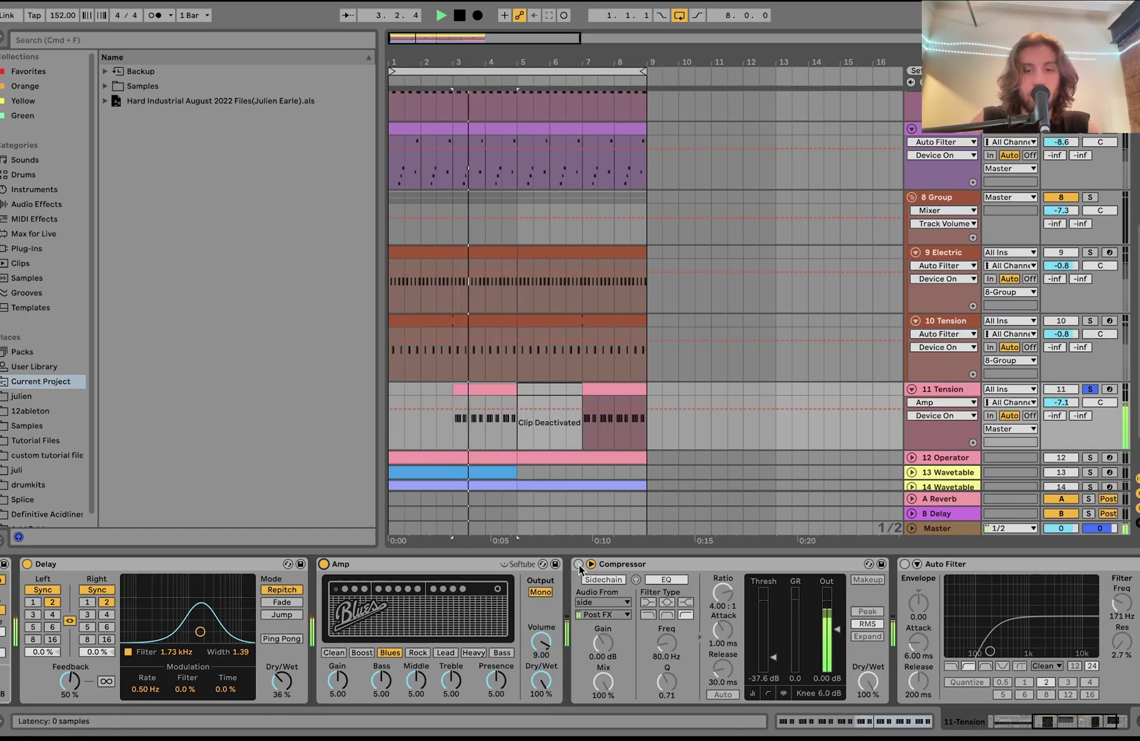
left_click(579, 564)
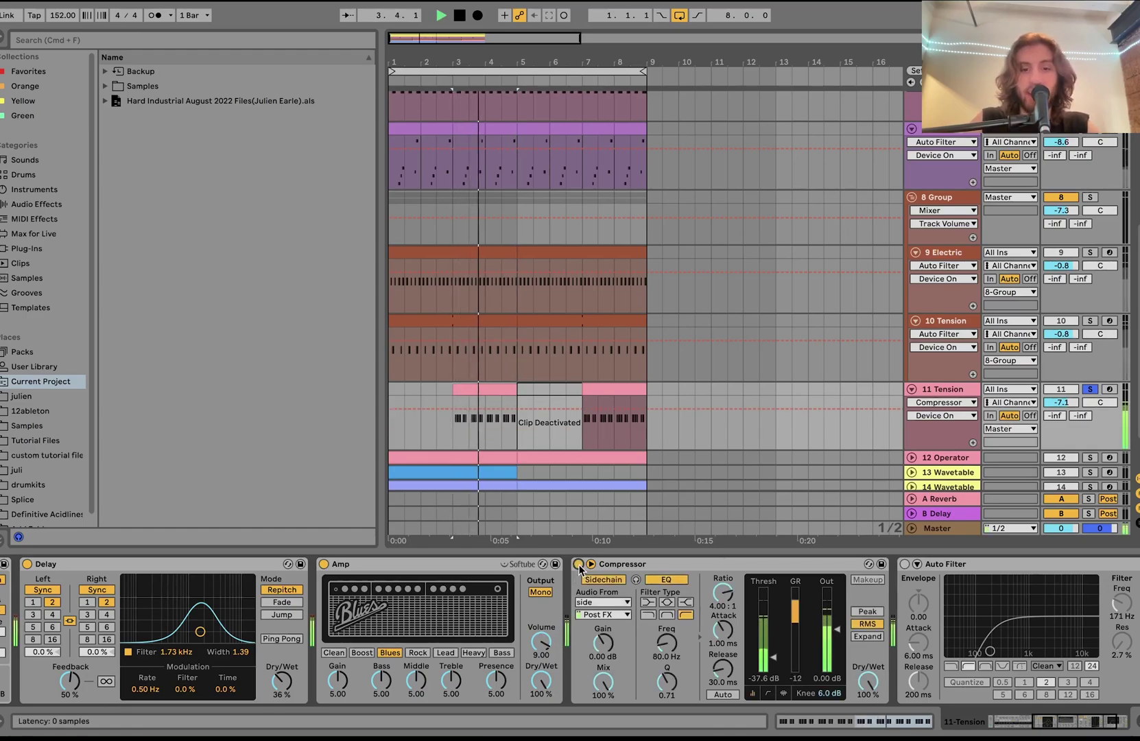
- Re-enable the Auto Filter on the 11 Tension track and audition the sound from bar 3
left_click(910, 570)
key("space")
key("space")
- Unfold the 12 Operator track, solo it and audition its first clip from bar 1
scroll(859, 439, "down", 3)
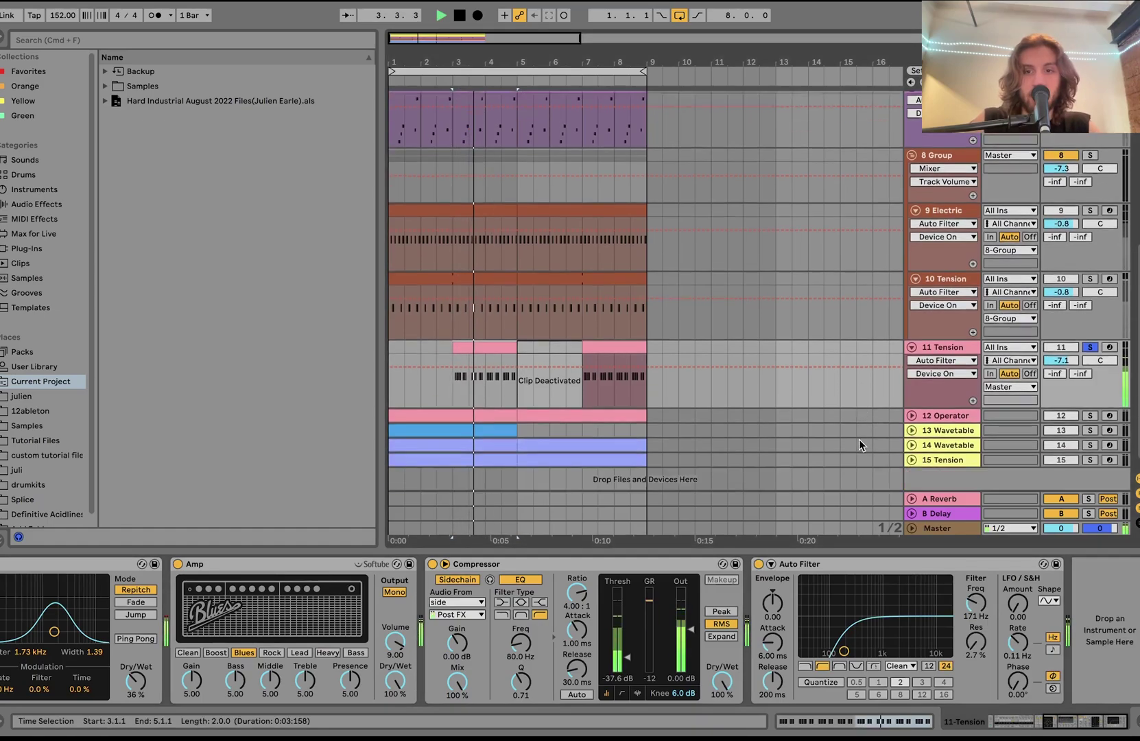
left_click(912, 404)
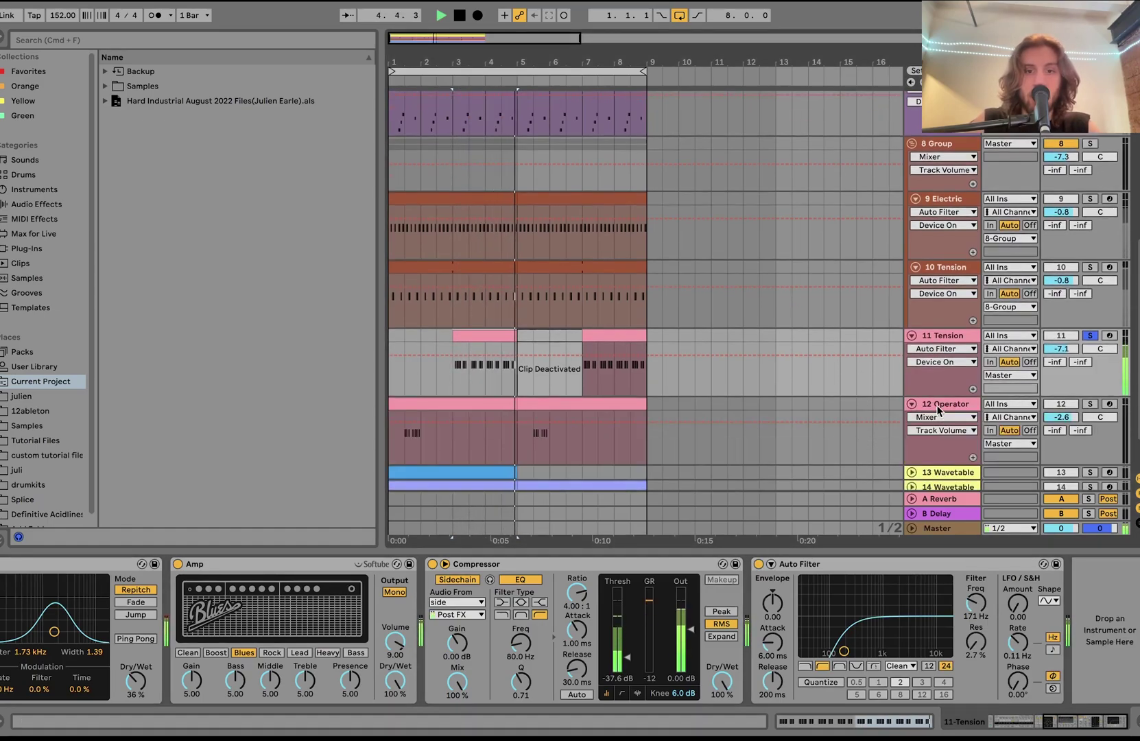
key("space")
left_click(1091, 403)
left_click(449, 405)
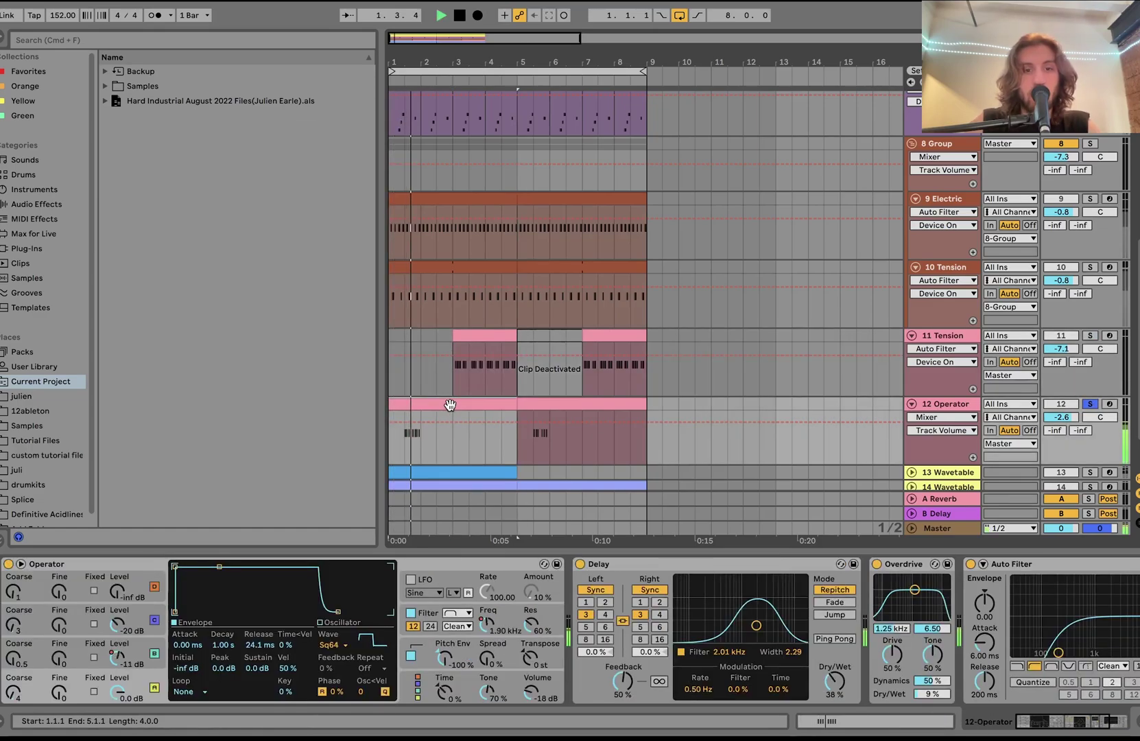
- Open the first 12 Operator clip and examine its C2 note pattern before beat 2
double_click(449, 405)
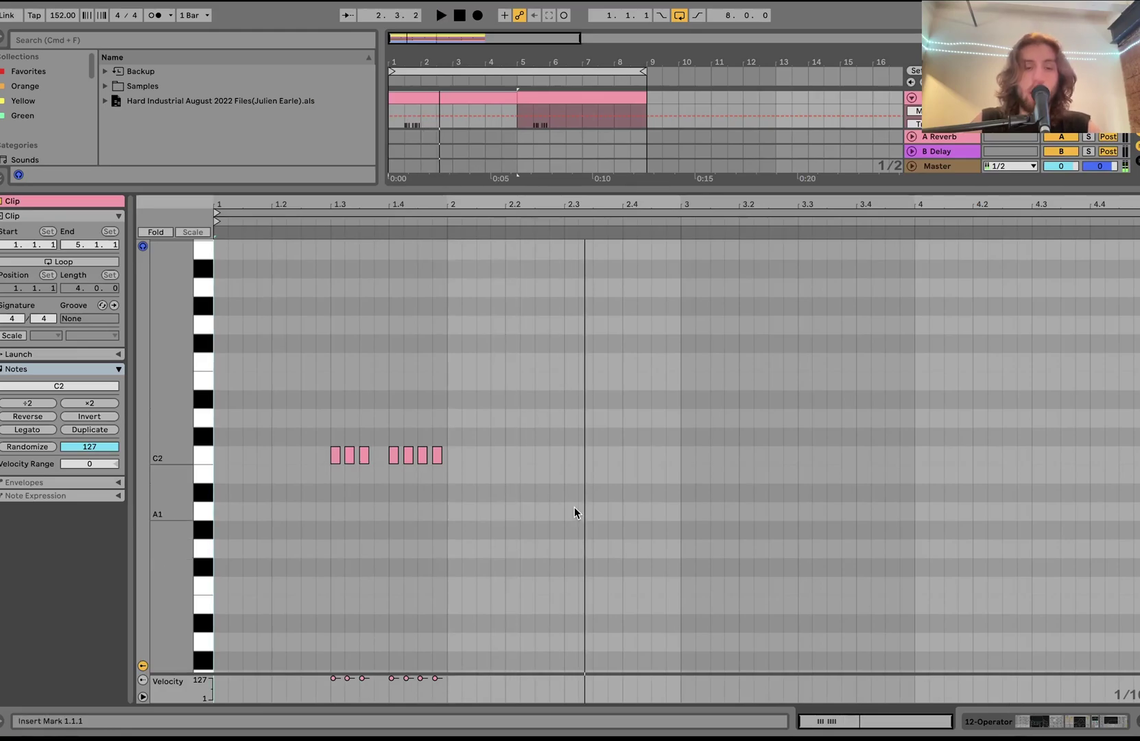
scroll(350, 447, "up", 3)
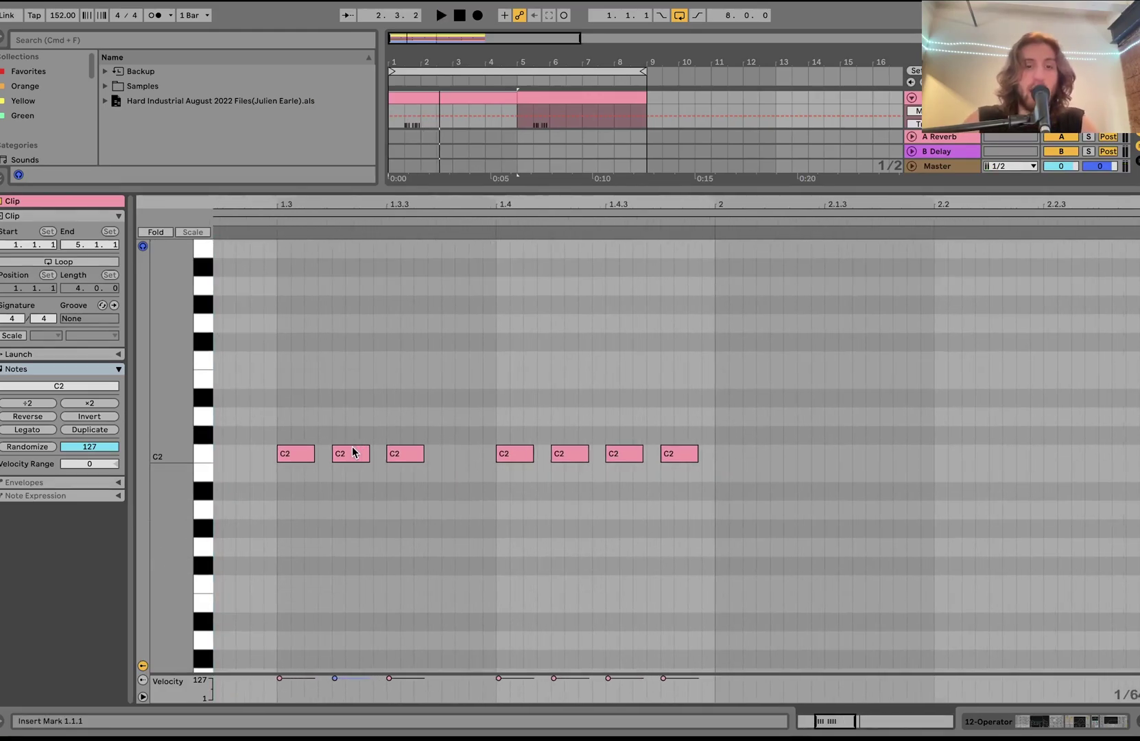
scroll(352, 447, "down", 3)
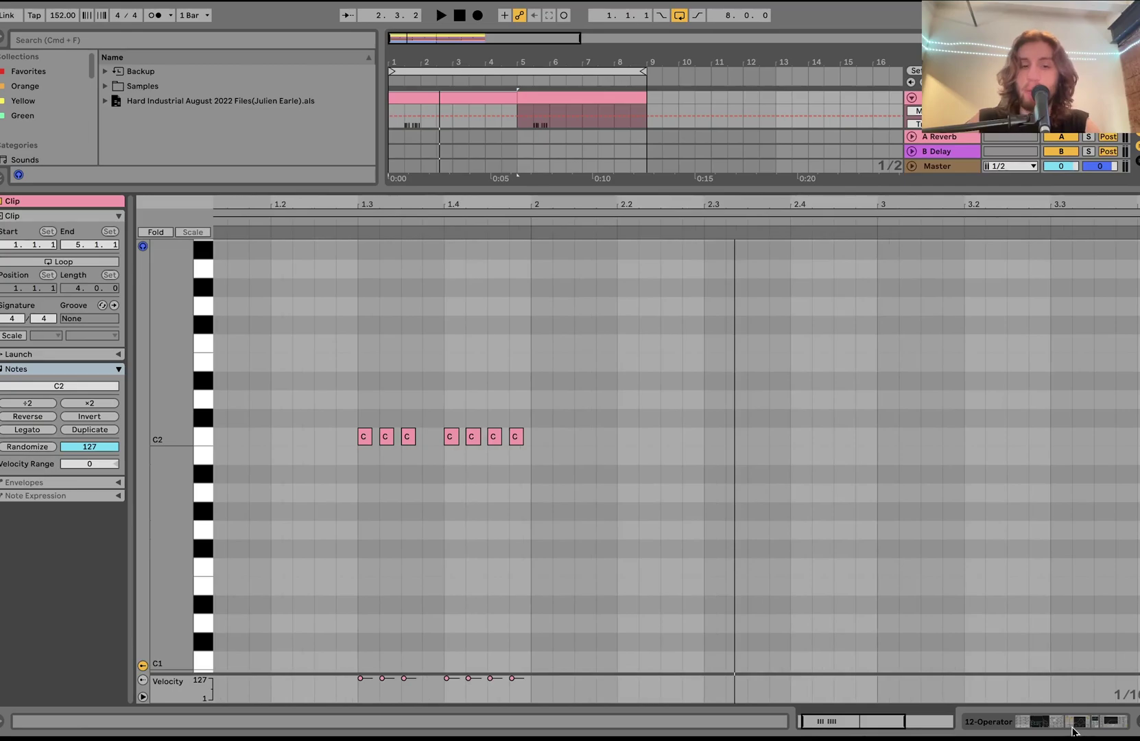
- Return to the Operator instrument, show its Osc-B Level automation and audition it from 1.3.1
left_click(1074, 731)
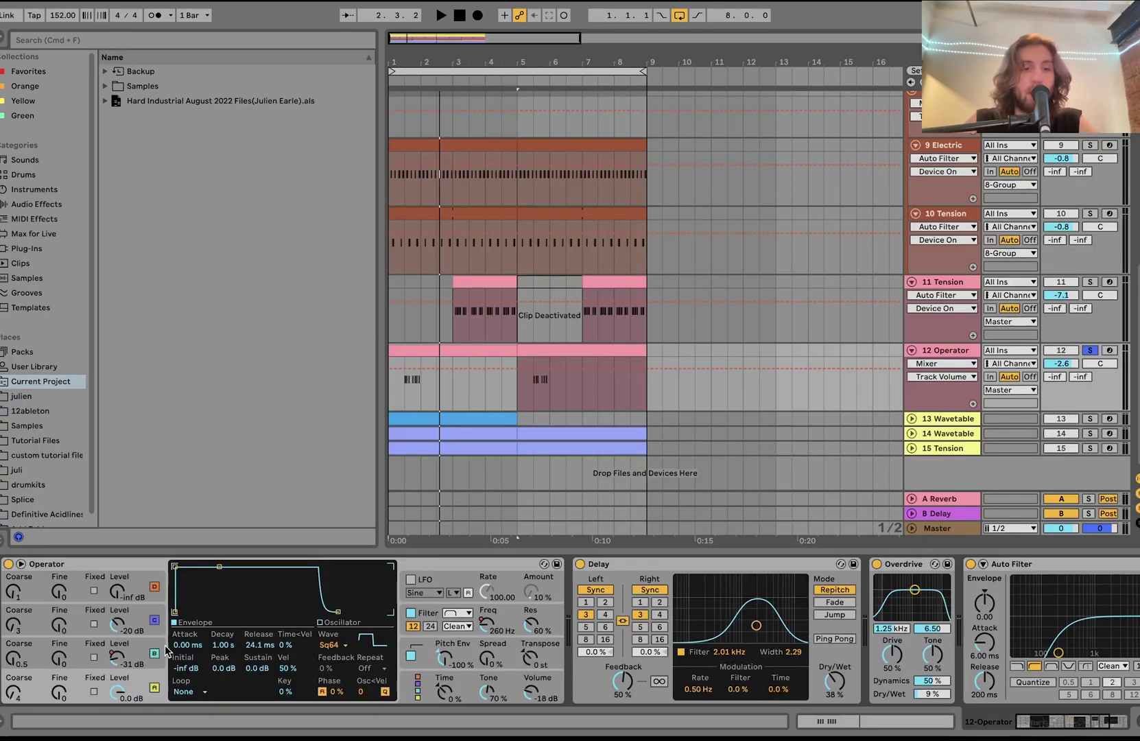
left_click(140, 661)
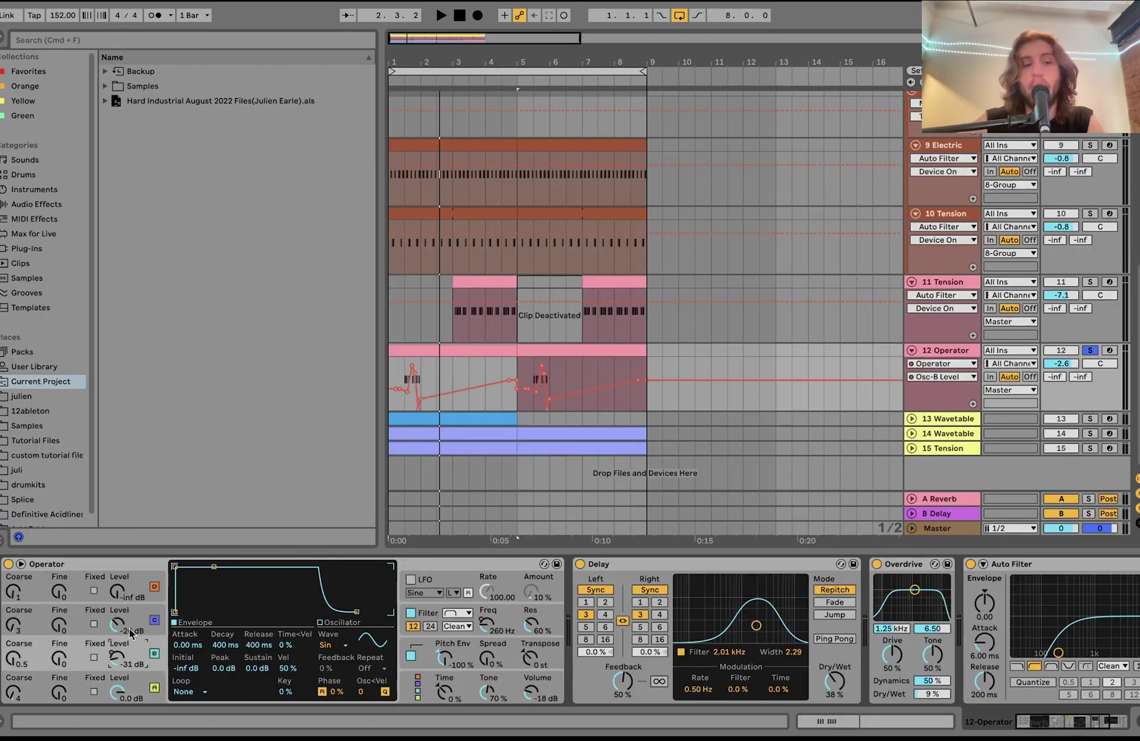
left_click(82, 624)
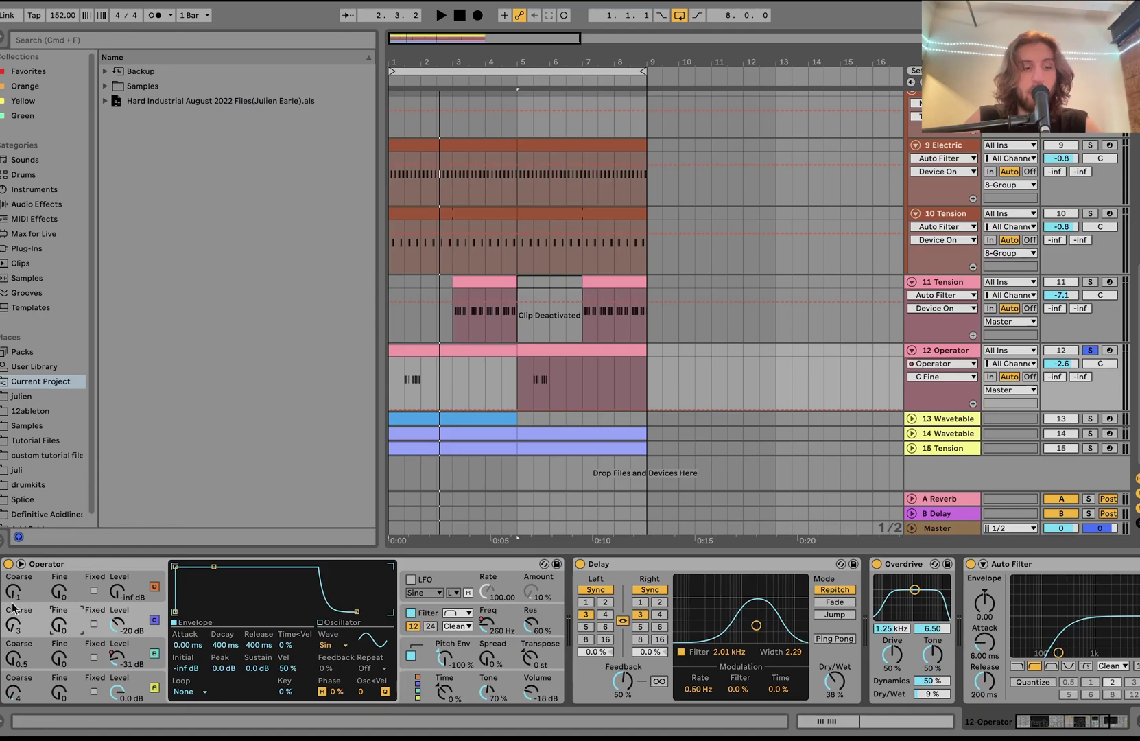
left_click(118, 658)
key("z")
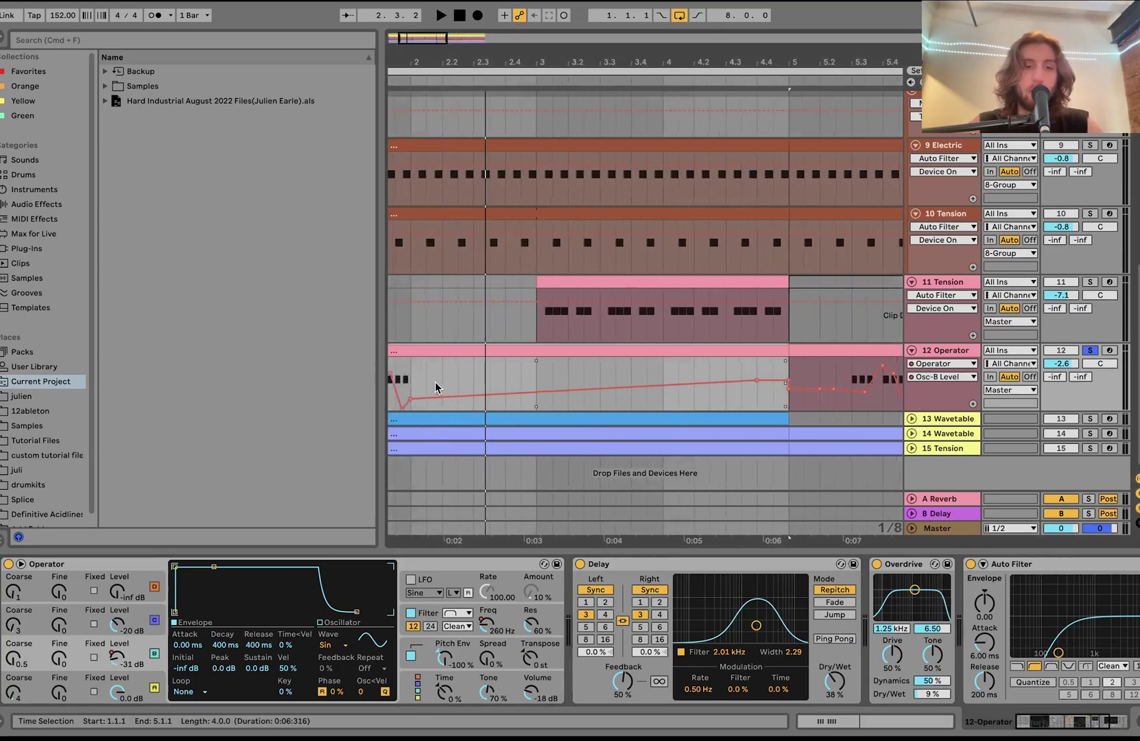
left_click(444, 371)
key("space")
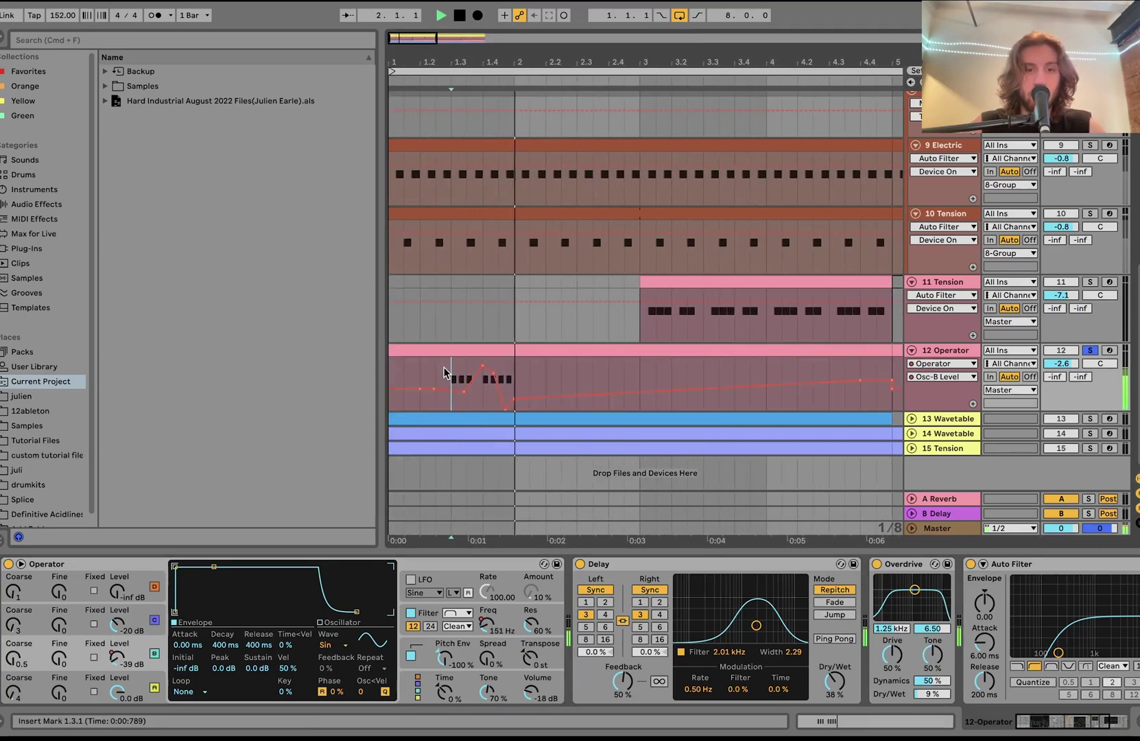
- Switch Operator's filter off and back on, show the Filter Freq automation and audition it
left_click(414, 614)
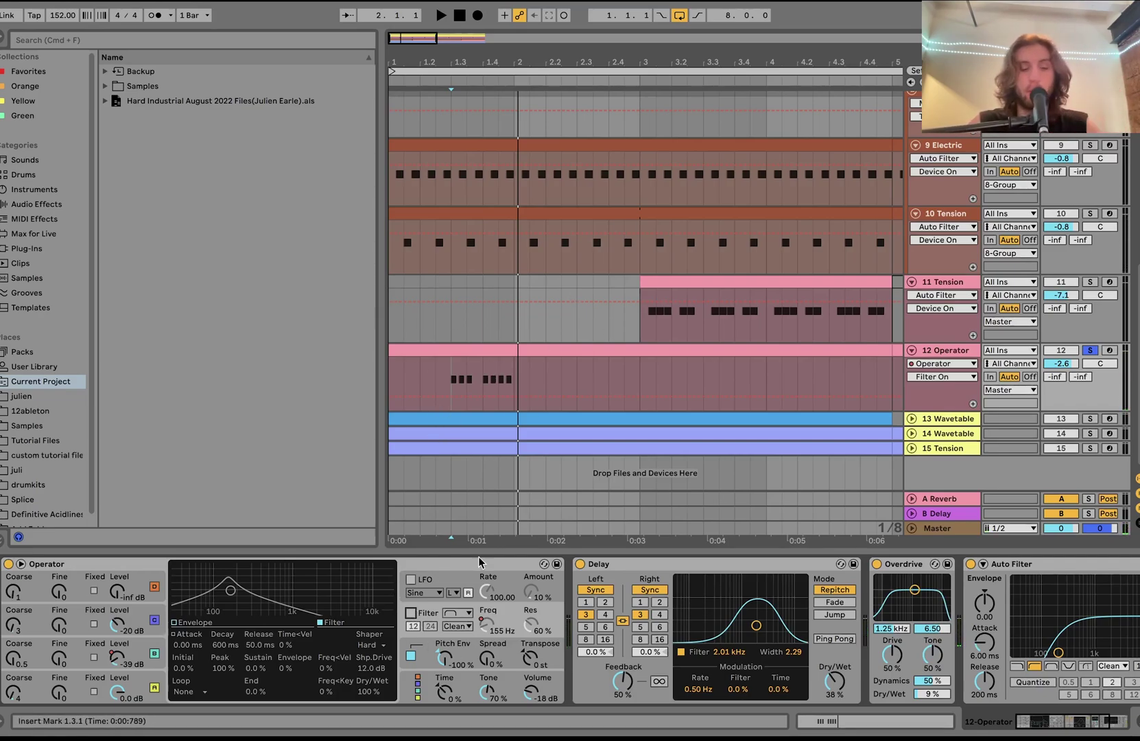
left_click(410, 613)
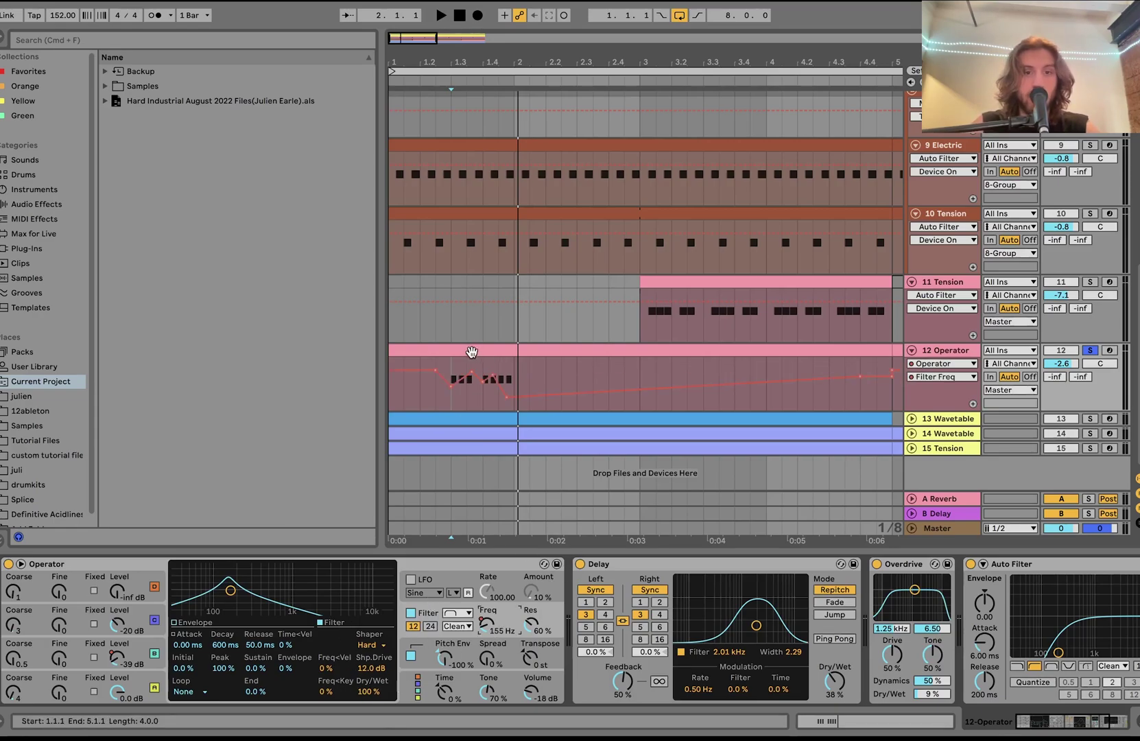
key("space")
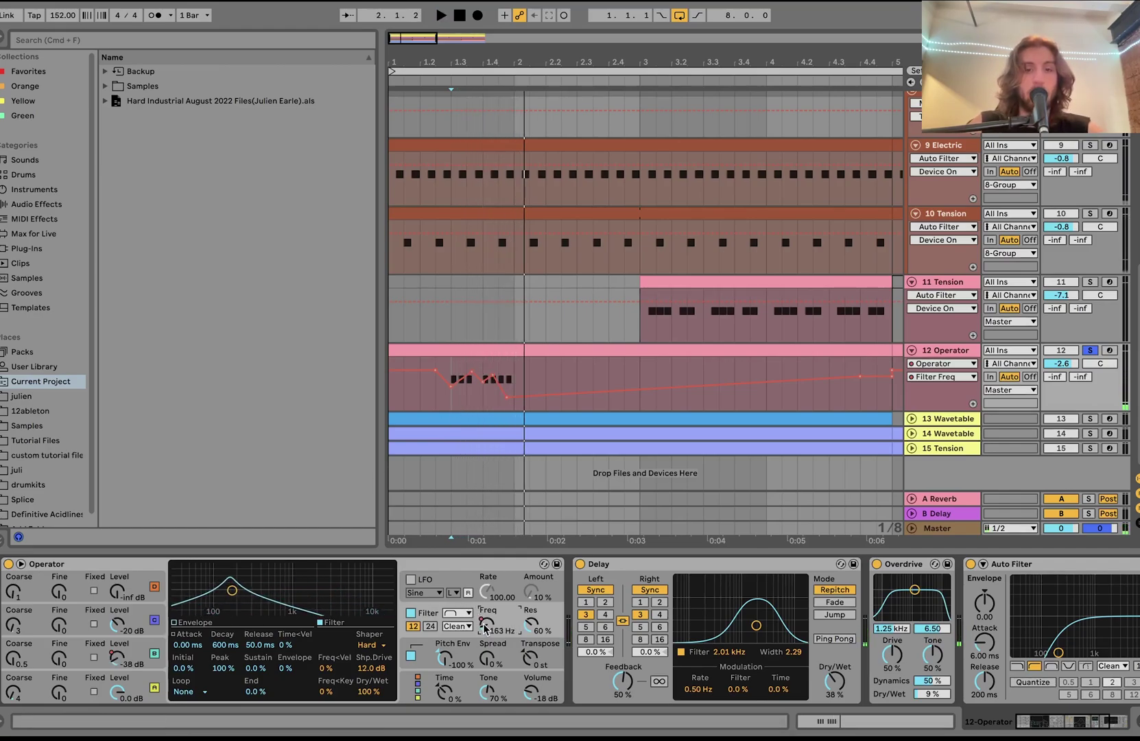
- Examine the Filter Freq automation on the 12 Operator track closely and audition it from 1.4.4, 1.4.1 and 5.3.1
scroll(472, 398, "up", 5)
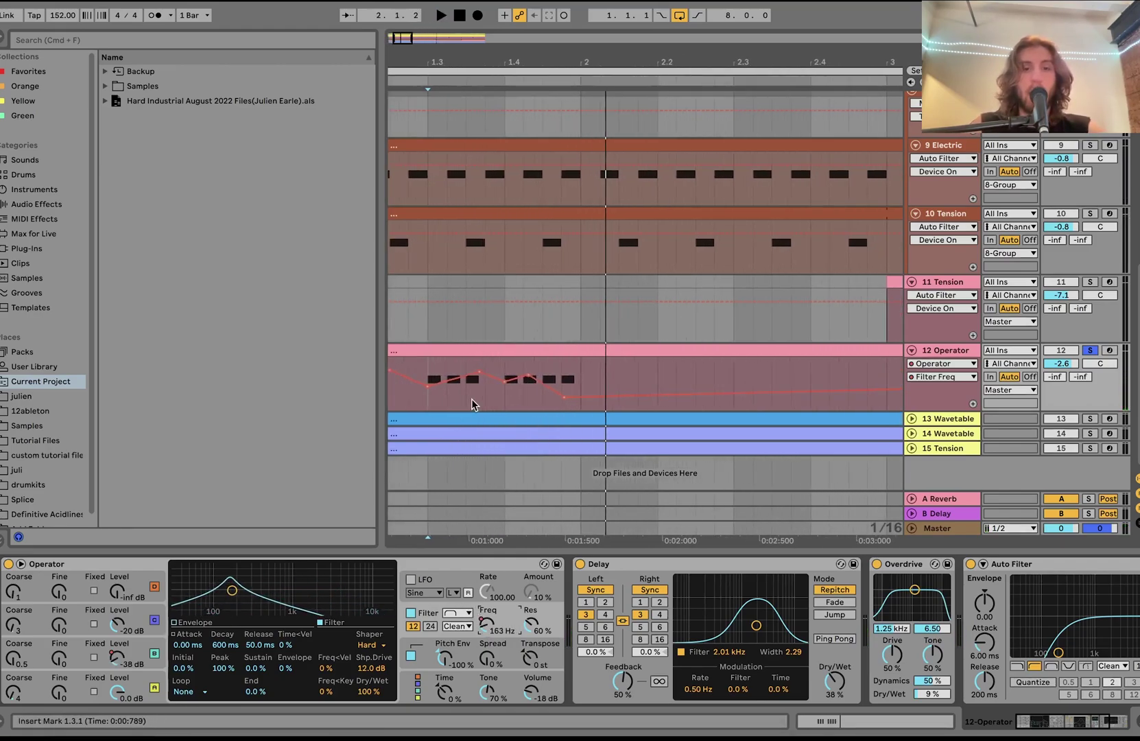
left_click(635, 376)
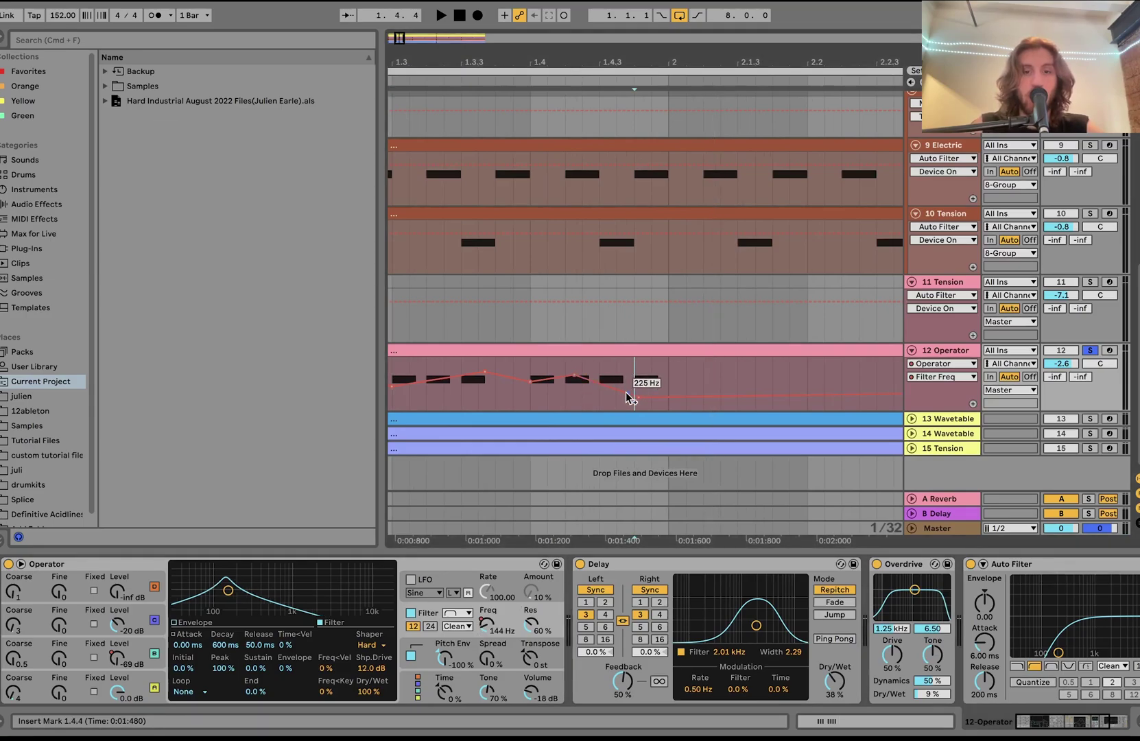
left_click(529, 402)
scroll(529, 402, "down", 2)
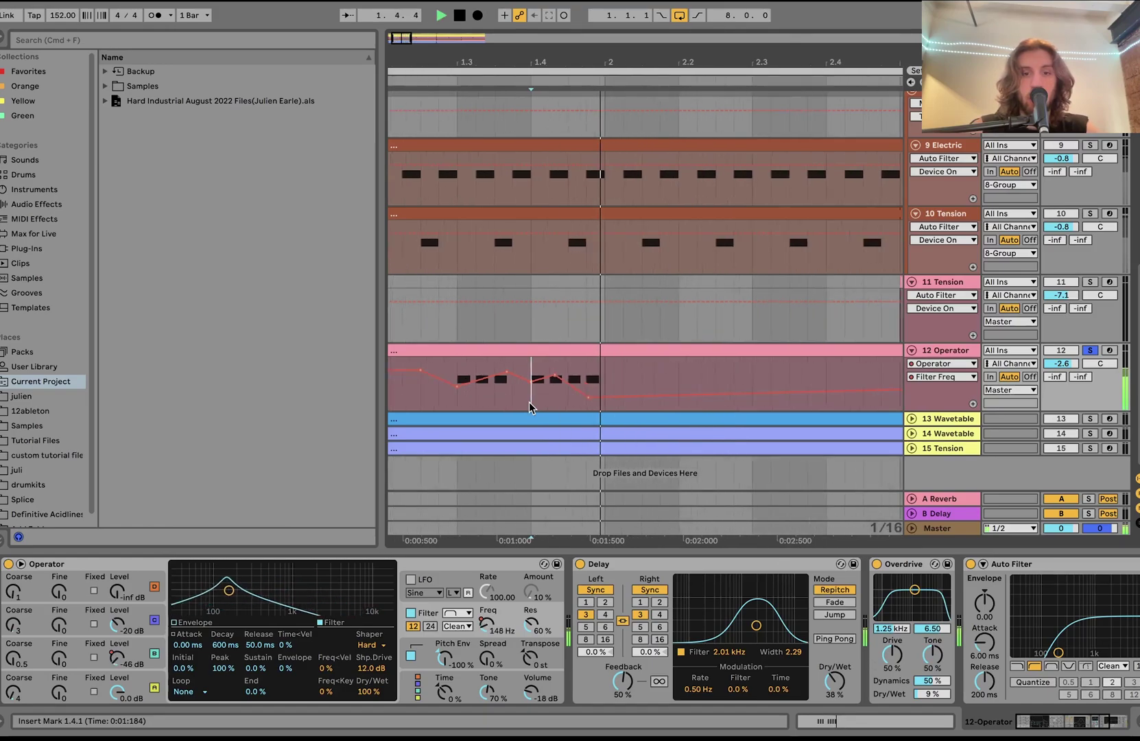
scroll(529, 402, "down", 6)
left_click(663, 398)
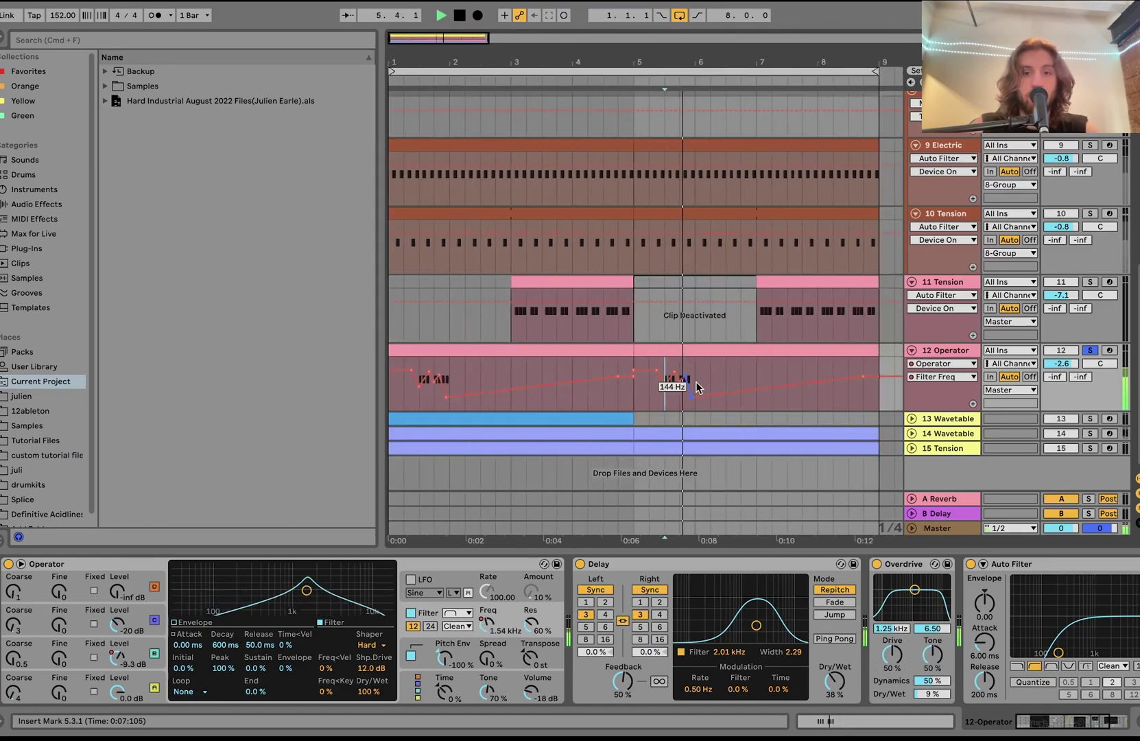
scroll(697, 389, "up", 4)
scroll(627, 425, "down", 5)
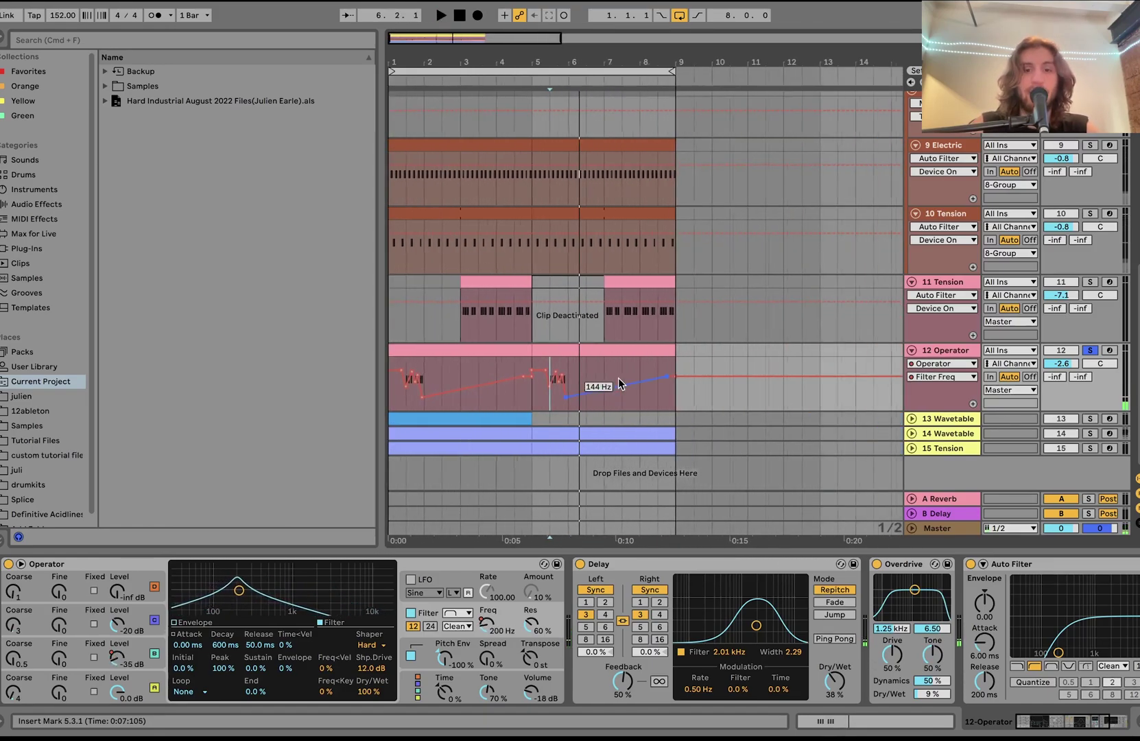
left_click_drag(533, 378, 407, 356)
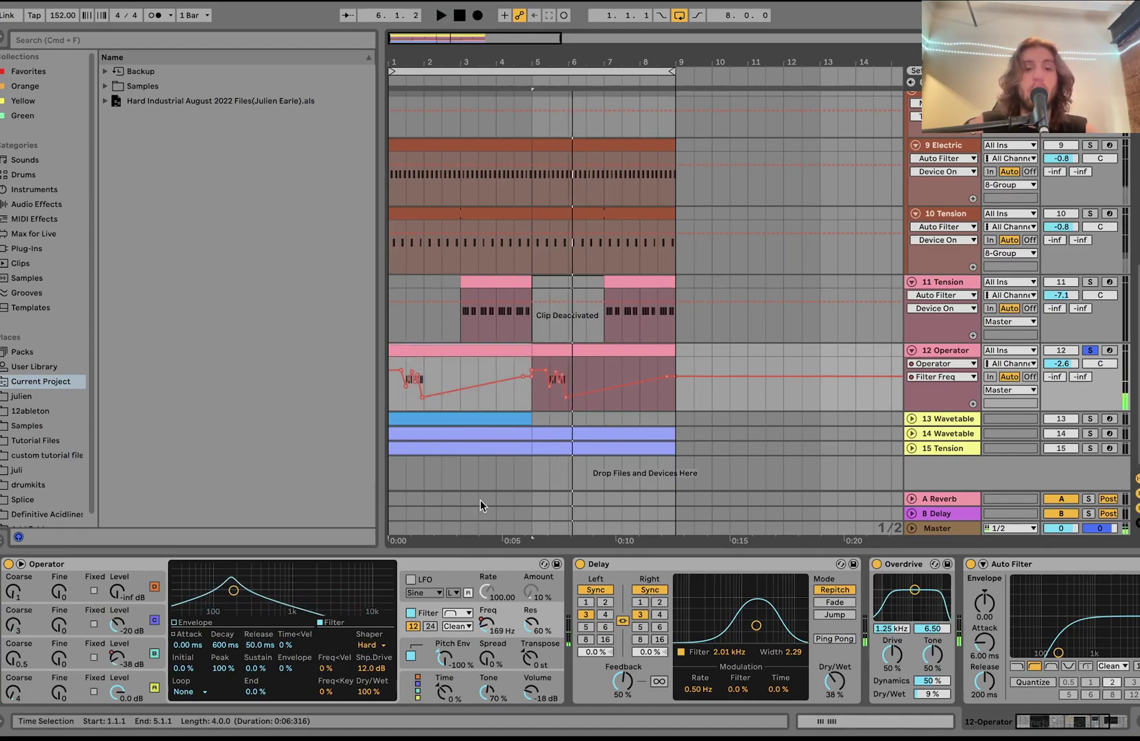
- Show Operator's pitch envelope settings and audition the sound with the envelope switched off and back on
scroll(508, 647, "right", 2)
left_click(434, 653)
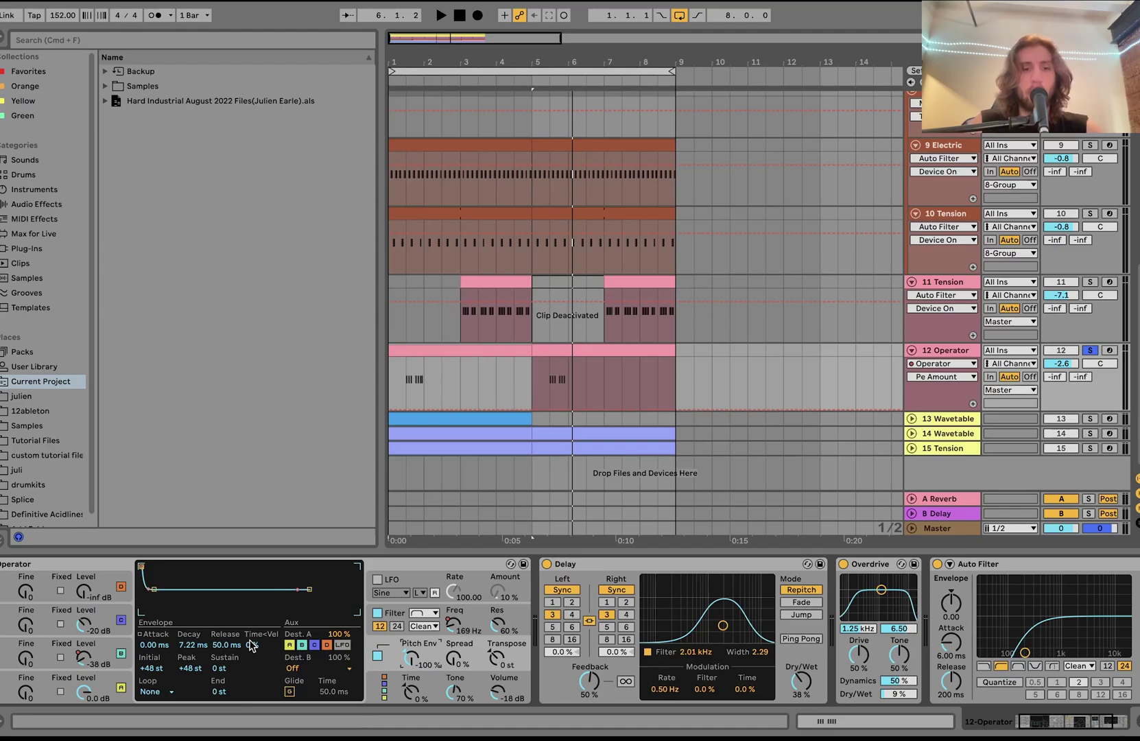
key("space")
left_click(377, 656)
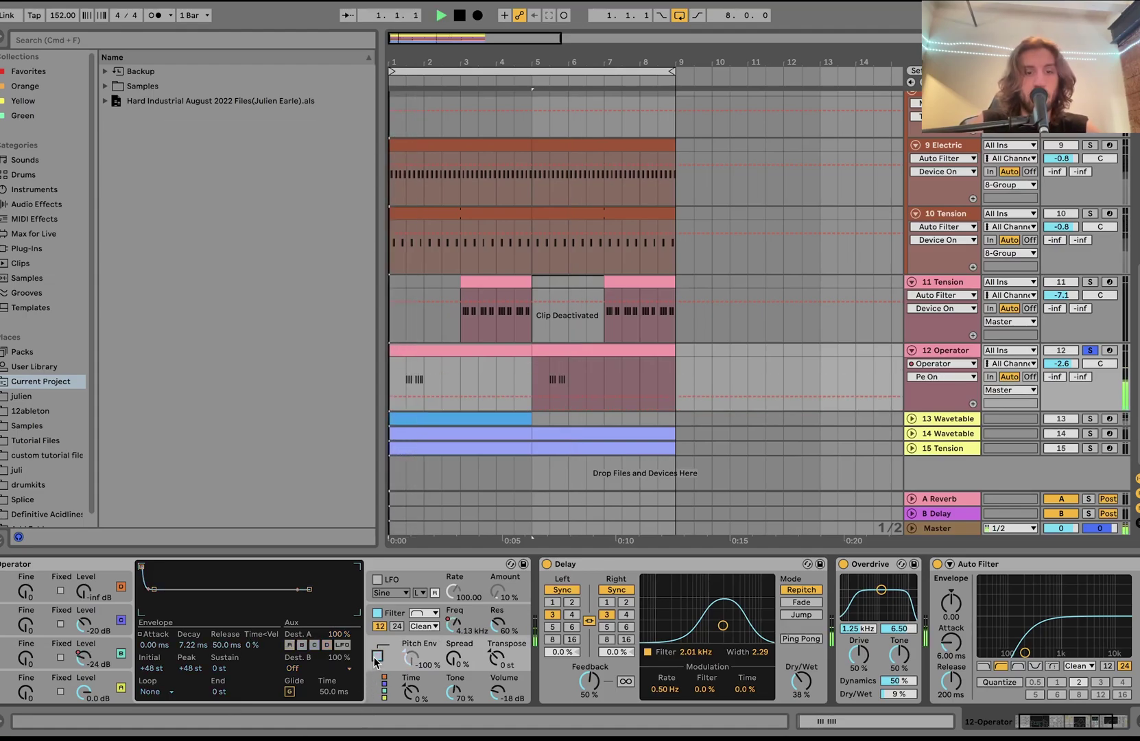
left_click(375, 658)
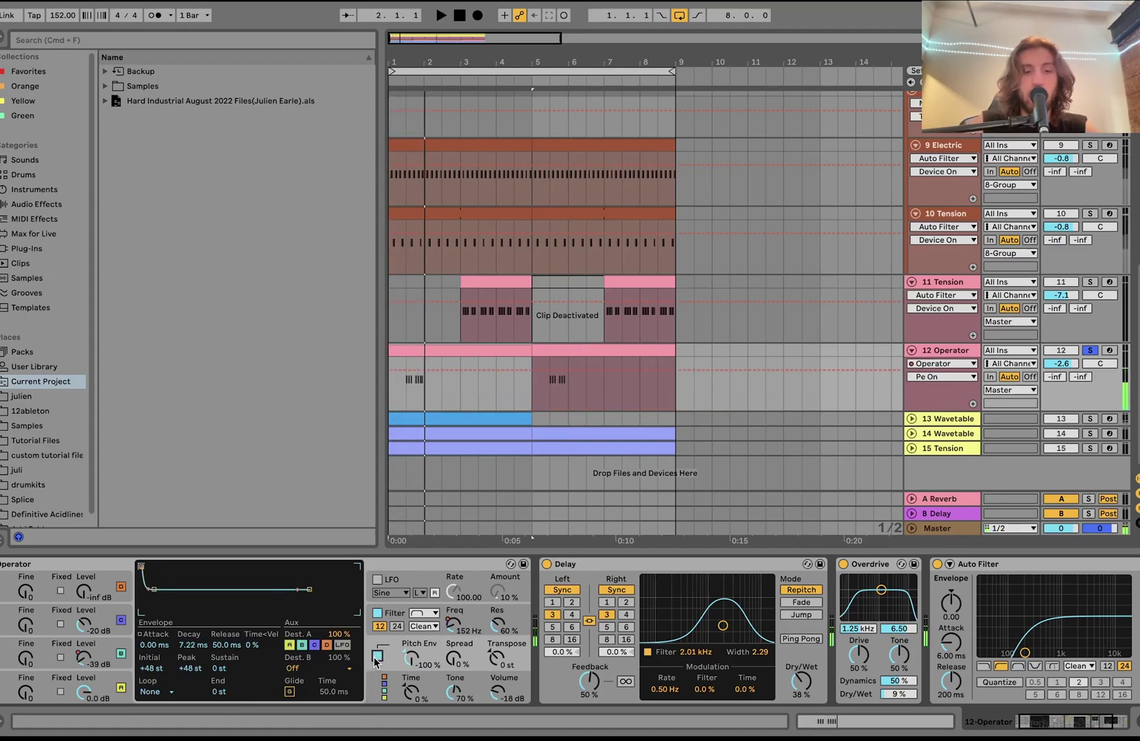
- Review the Delay, Overdrive and Auto Filter that follow Operator on the 12 Operator track
scroll(376, 661, "right", 5)
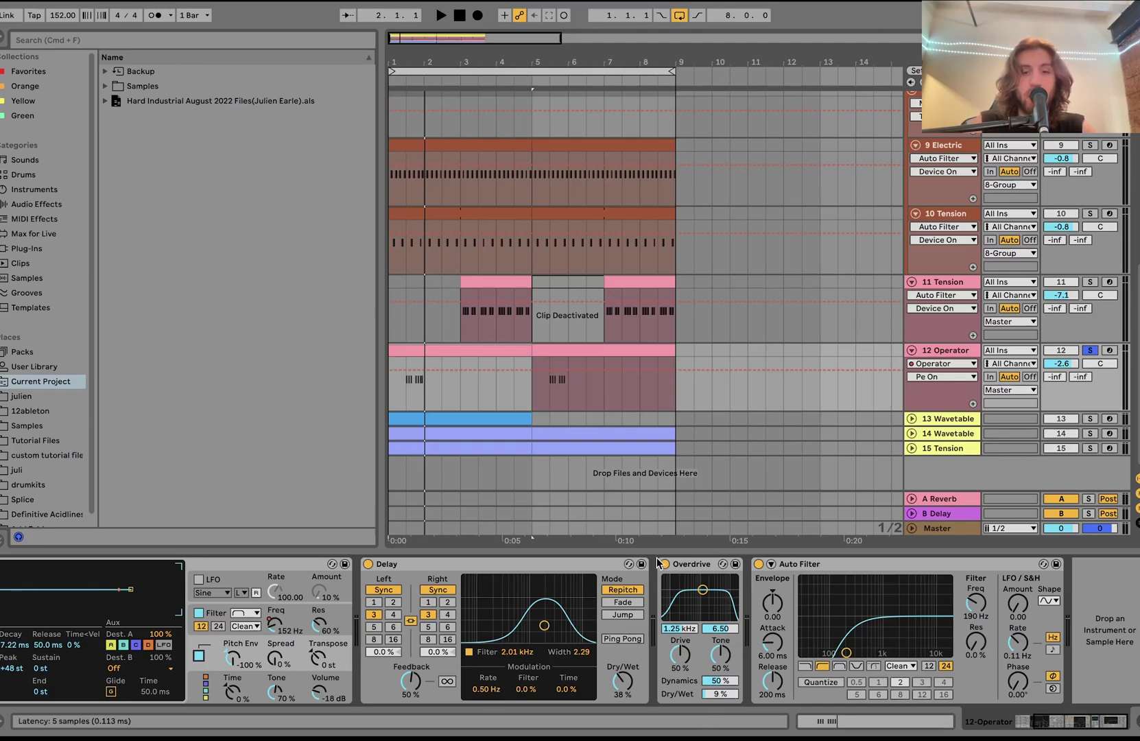
scroll(518, 635, "left", 3)
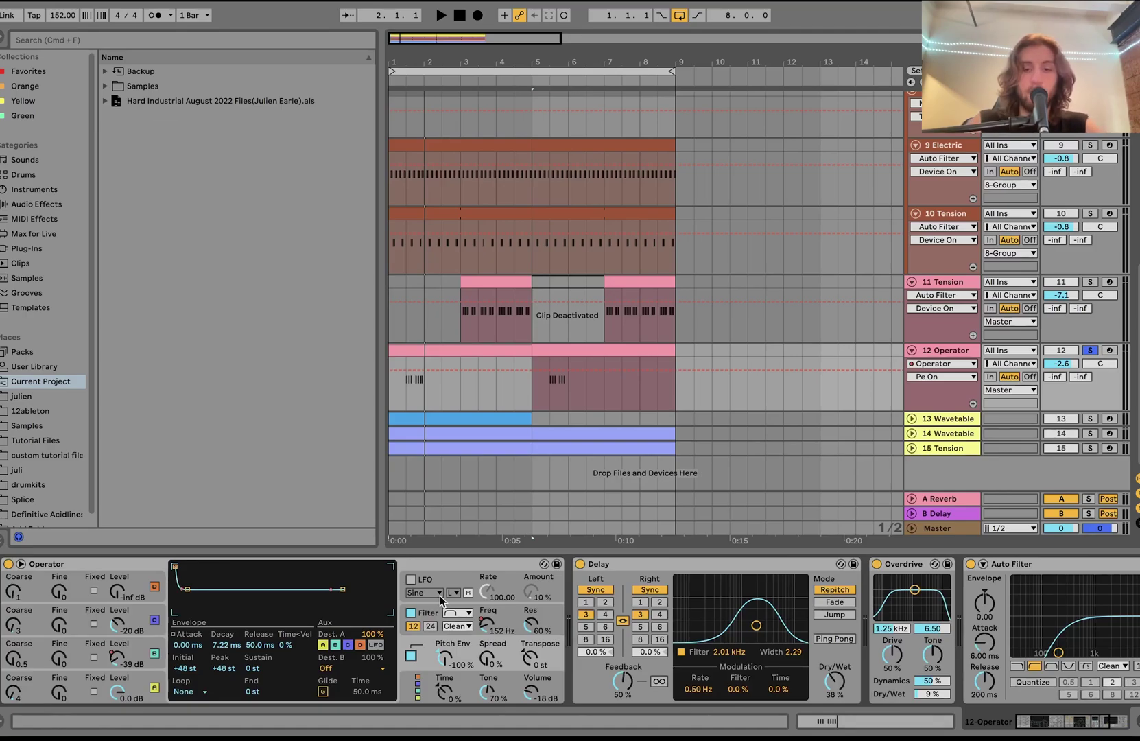
scroll(439, 595, "right", 3)
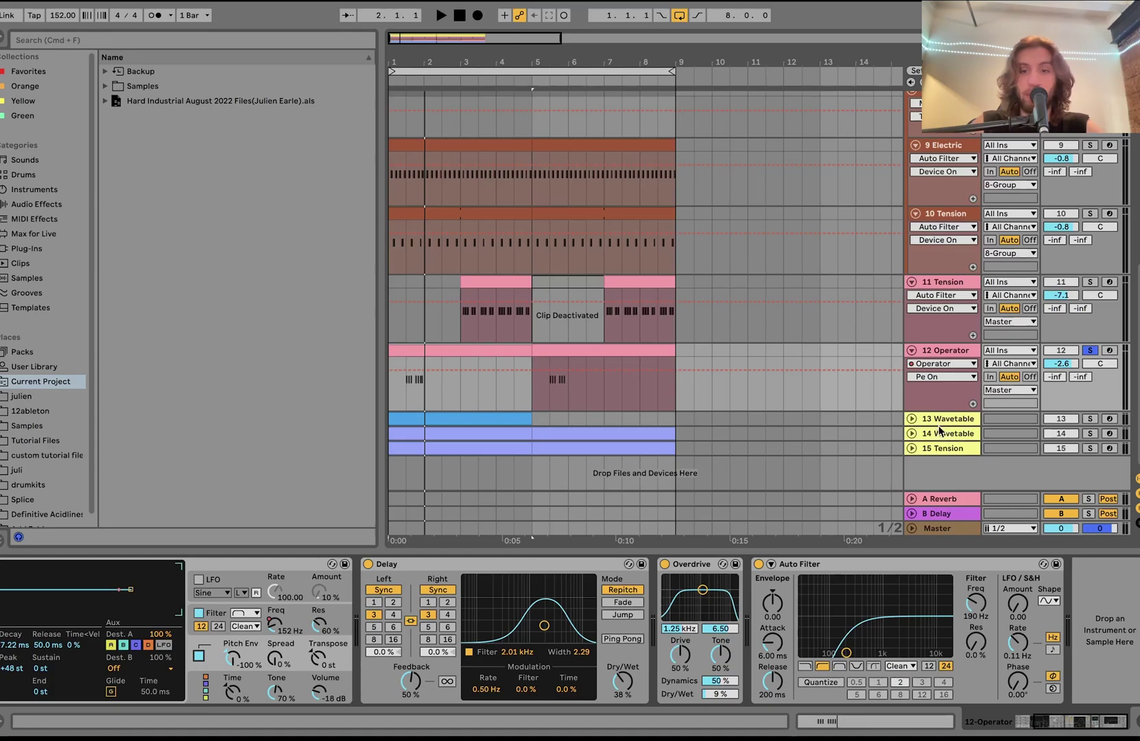
- Unfold the 13 Wavetable, 14 Wavetable and 15 Tension tracks
left_click(911, 419)
scroll(912, 429, "down", 2)
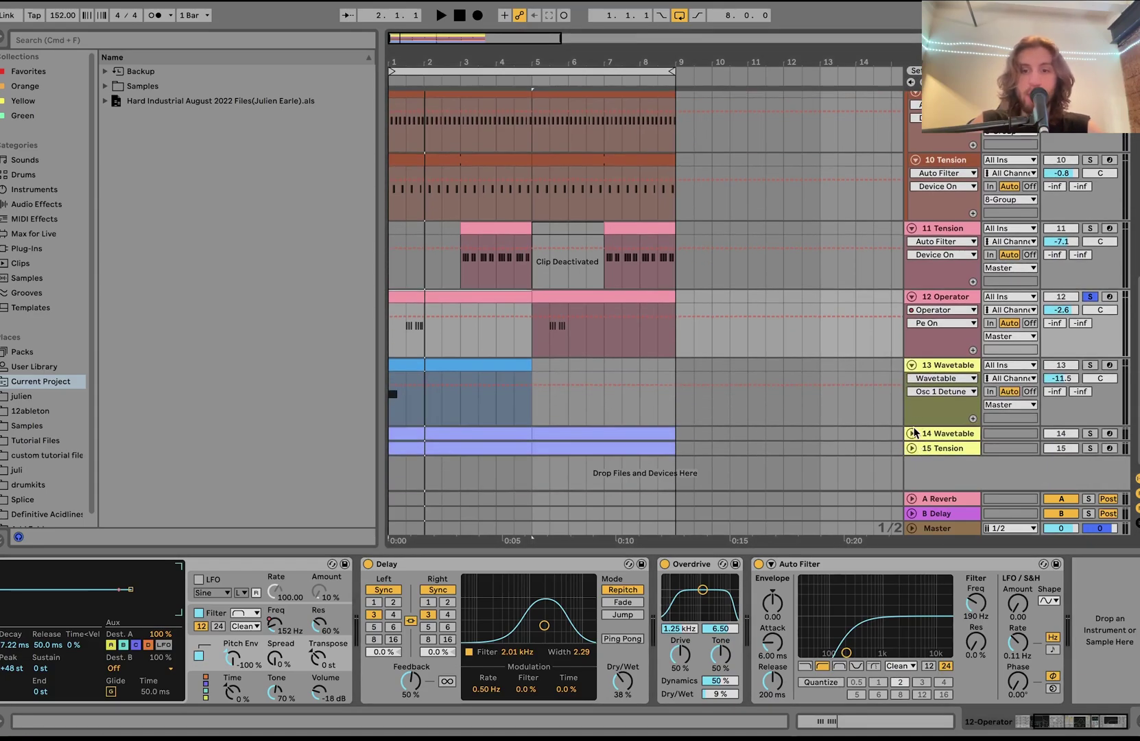
left_click(912, 433)
scroll(913, 434, "down", 2)
left_click(911, 448)
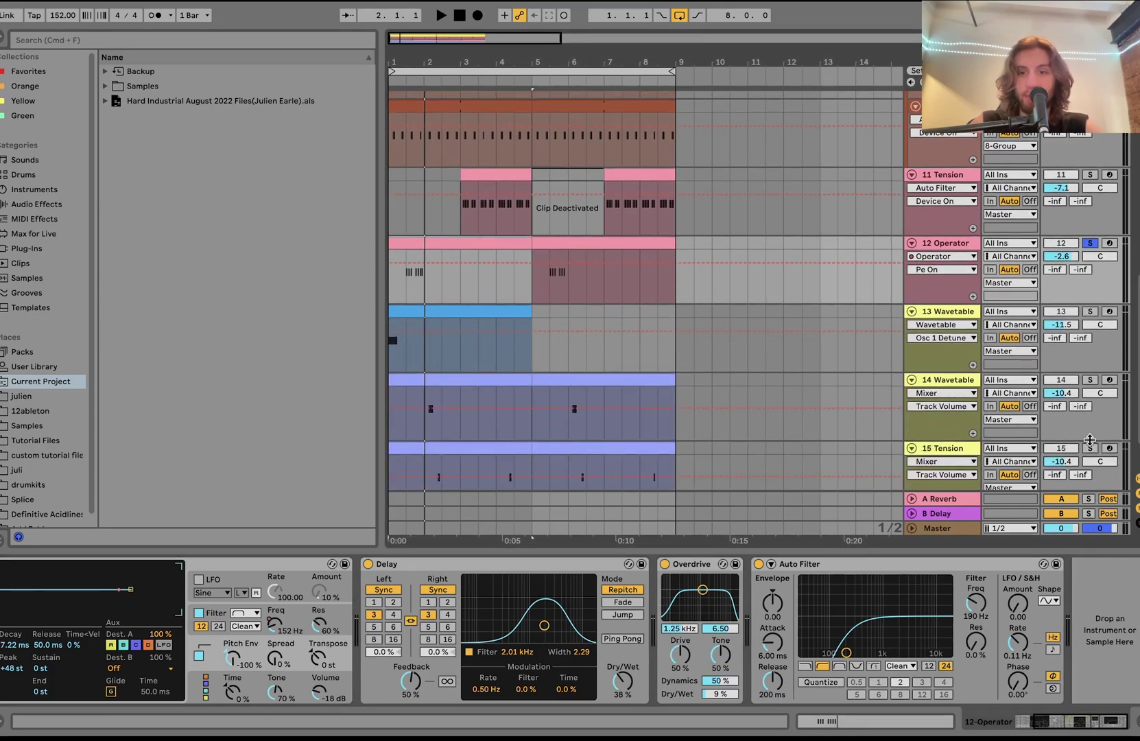
- Solo the 13 Wavetable, 14 Wavetable and 15 Tension tracks together, audition them, and clear the solos
left_click(1090, 448)
left_click(1090, 379, "super")
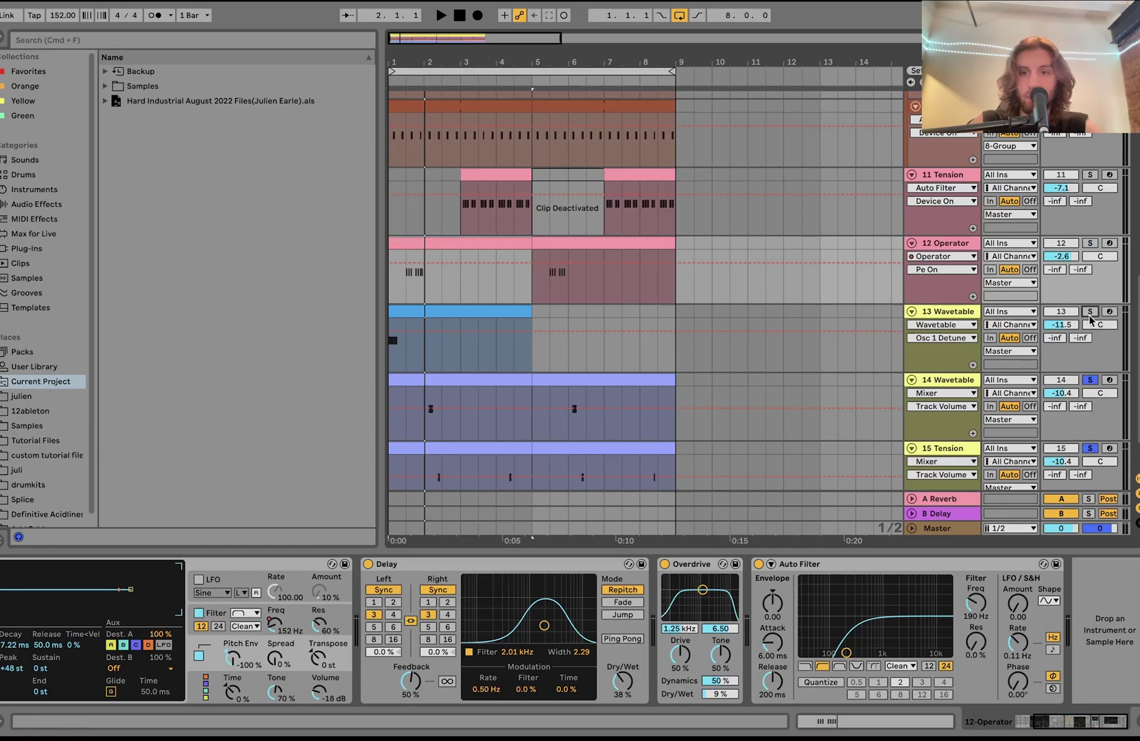
left_click(1090, 311, "super")
key("space")
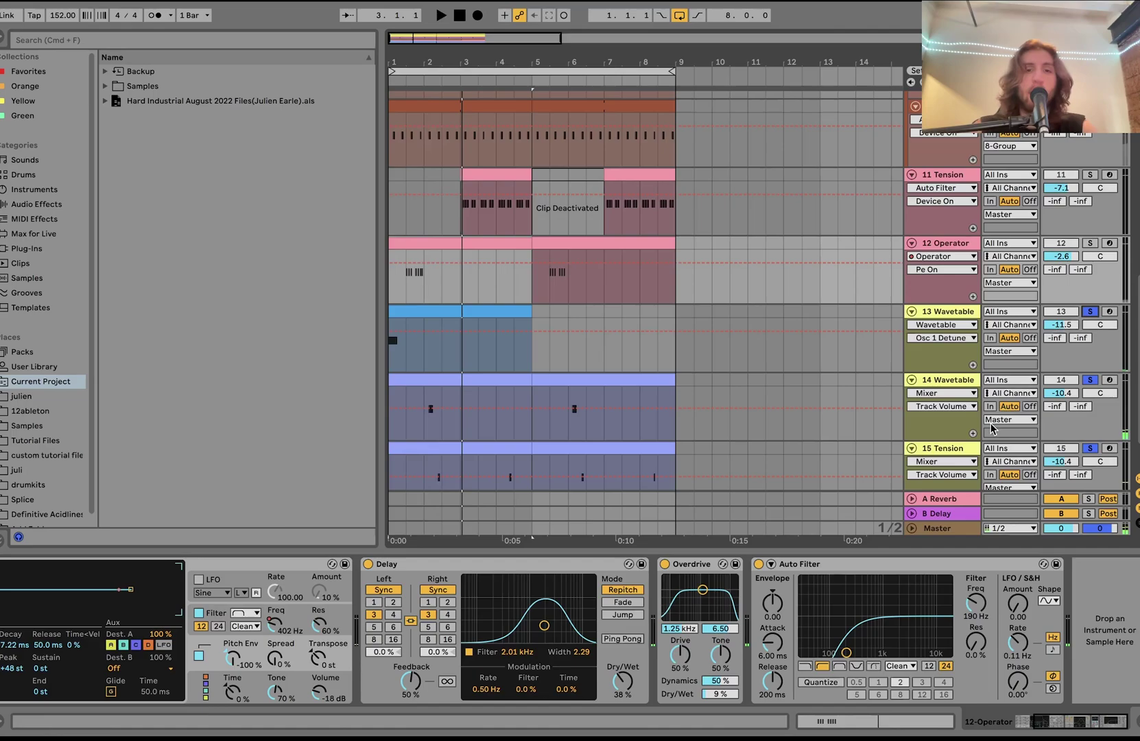
scroll(992, 427, "up", 2)
left_click(1090, 357)
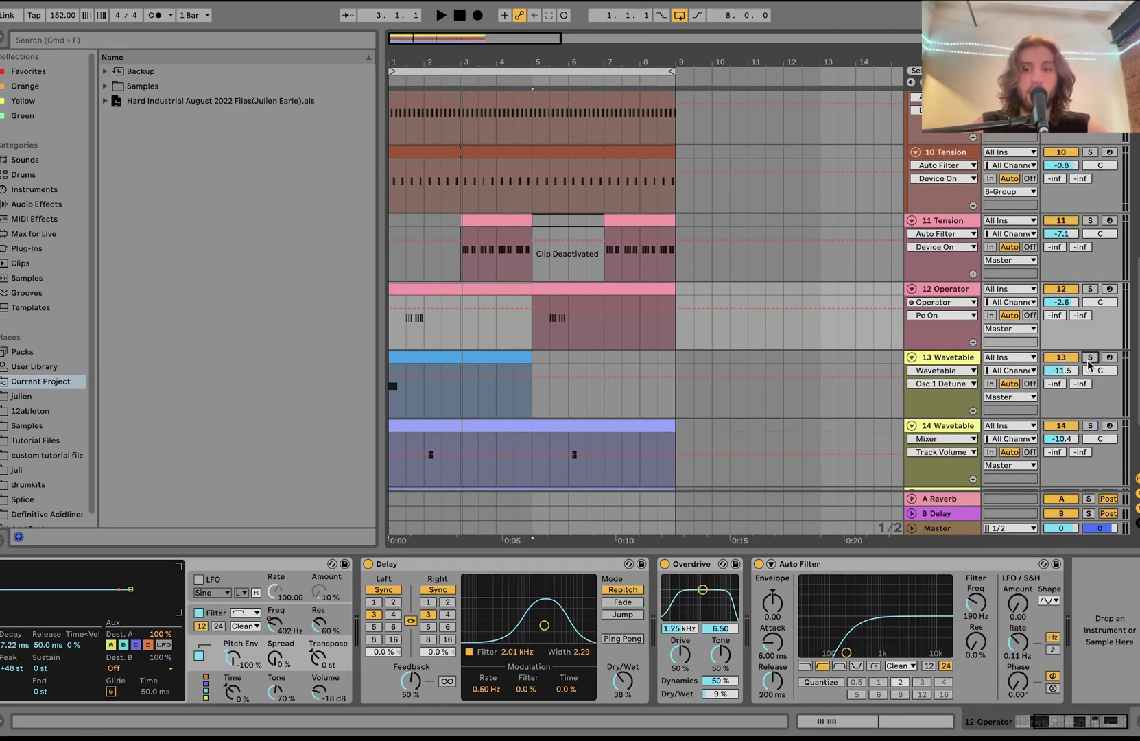
- Audition the arrangement while switching the 11 Tension and 12 Operator tracks off and back on
scroll(1087, 366, "up", 2)
scroll(950, 356, "up", 2)
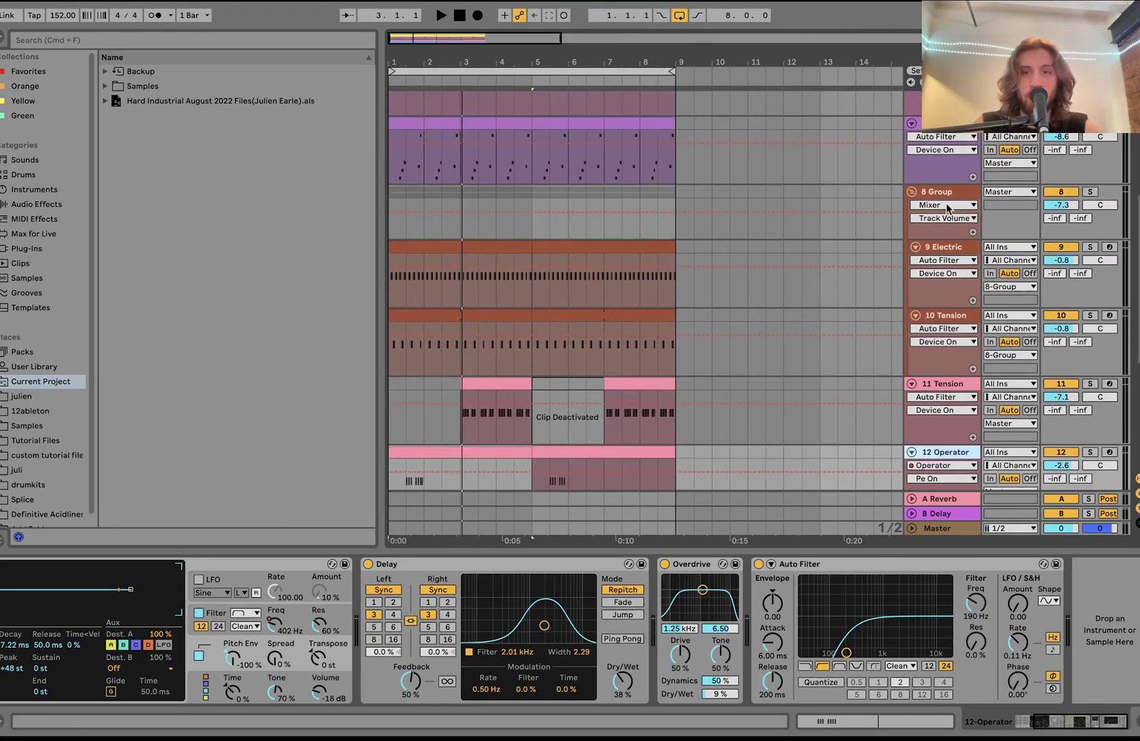
left_click(1032, 379)
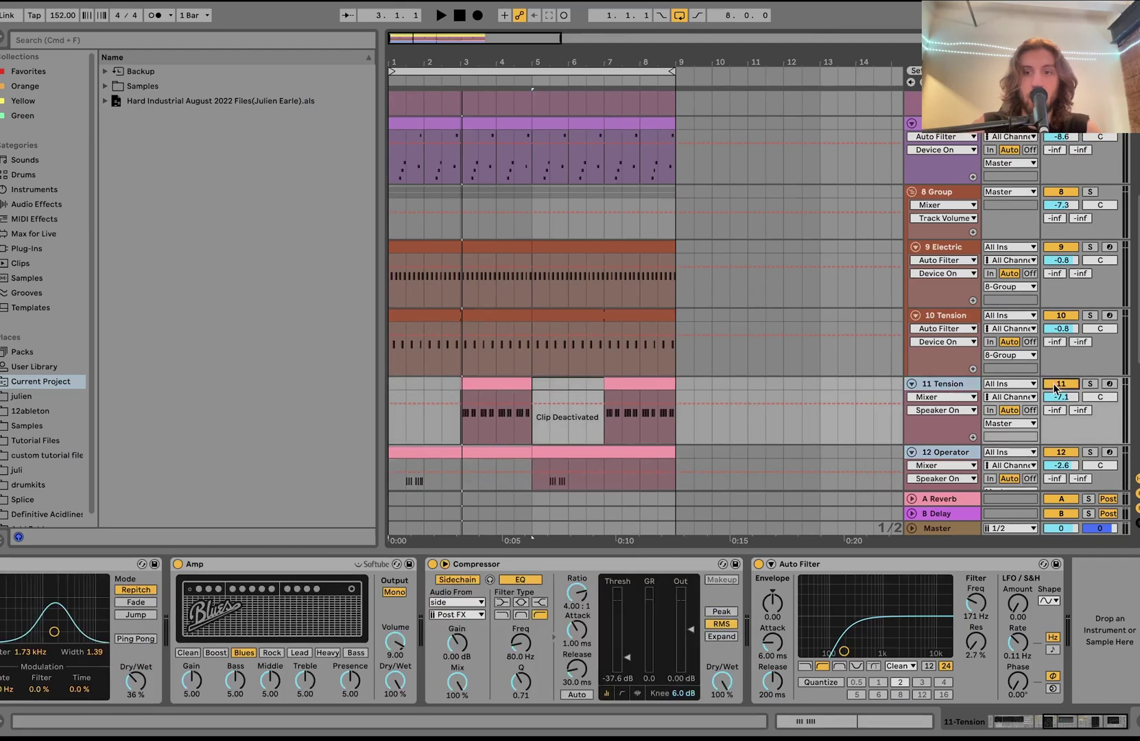
scroll(1053, 384, "down", 5)
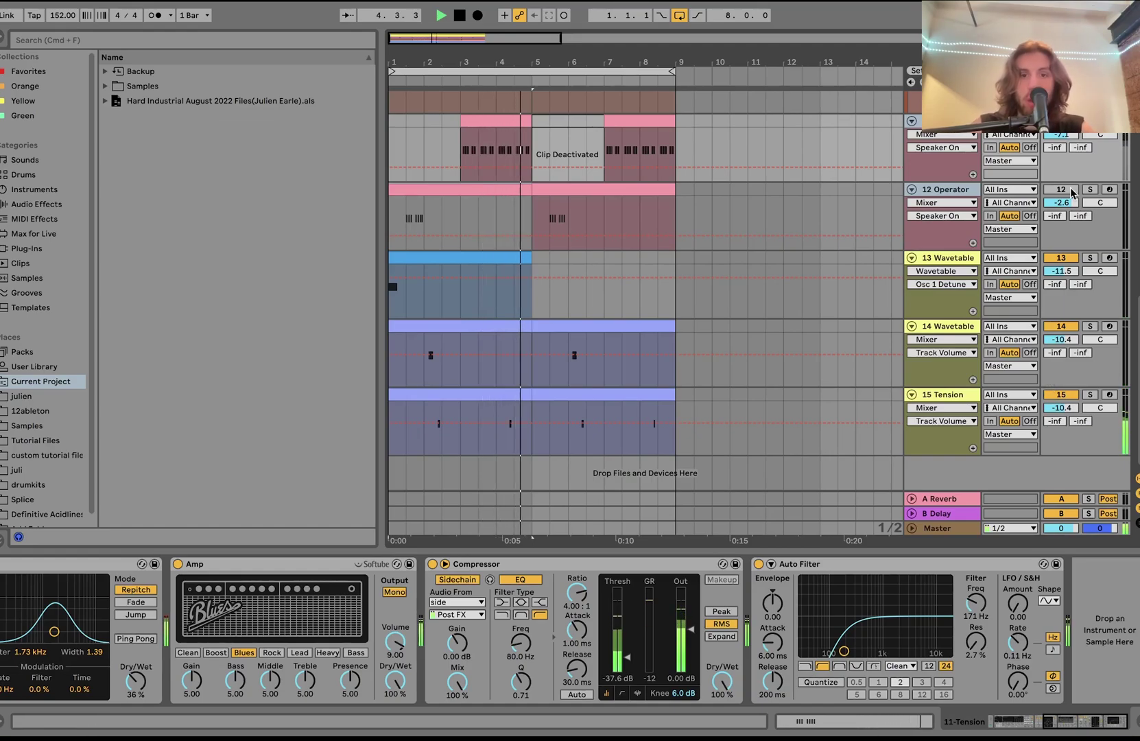
key("space")
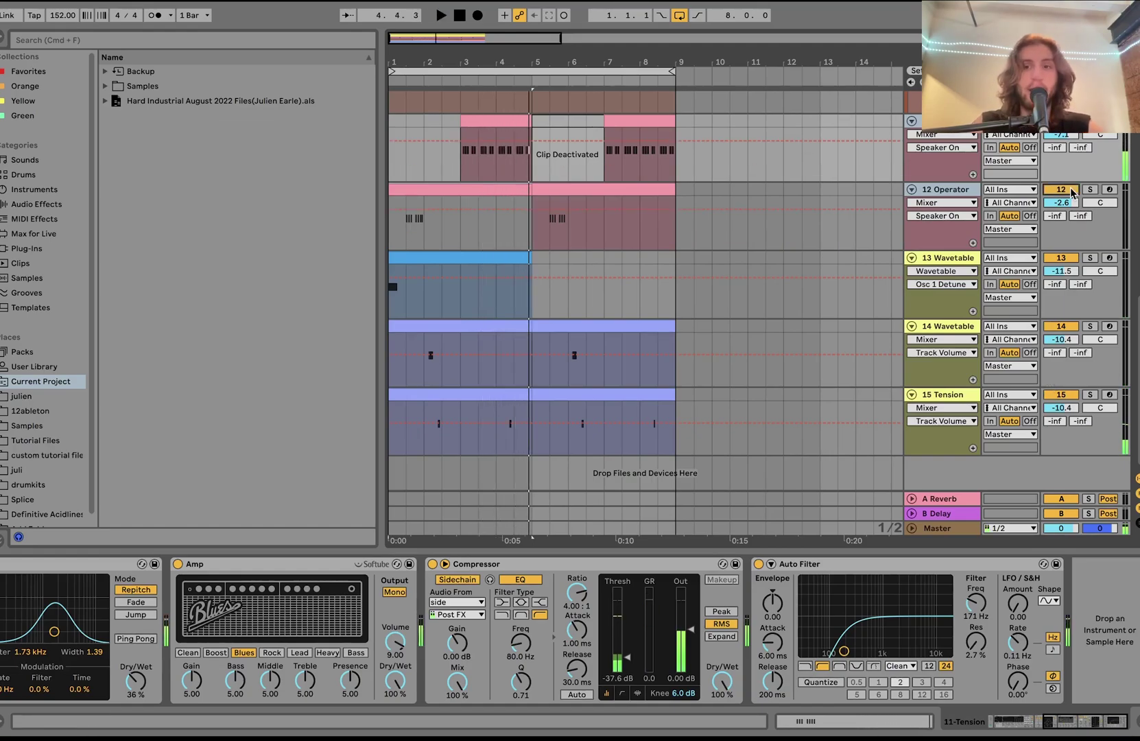
- Solo the 13 Wavetable track and audition its clip from the start of the arrangement
left_click(953, 259)
left_click(473, 257)
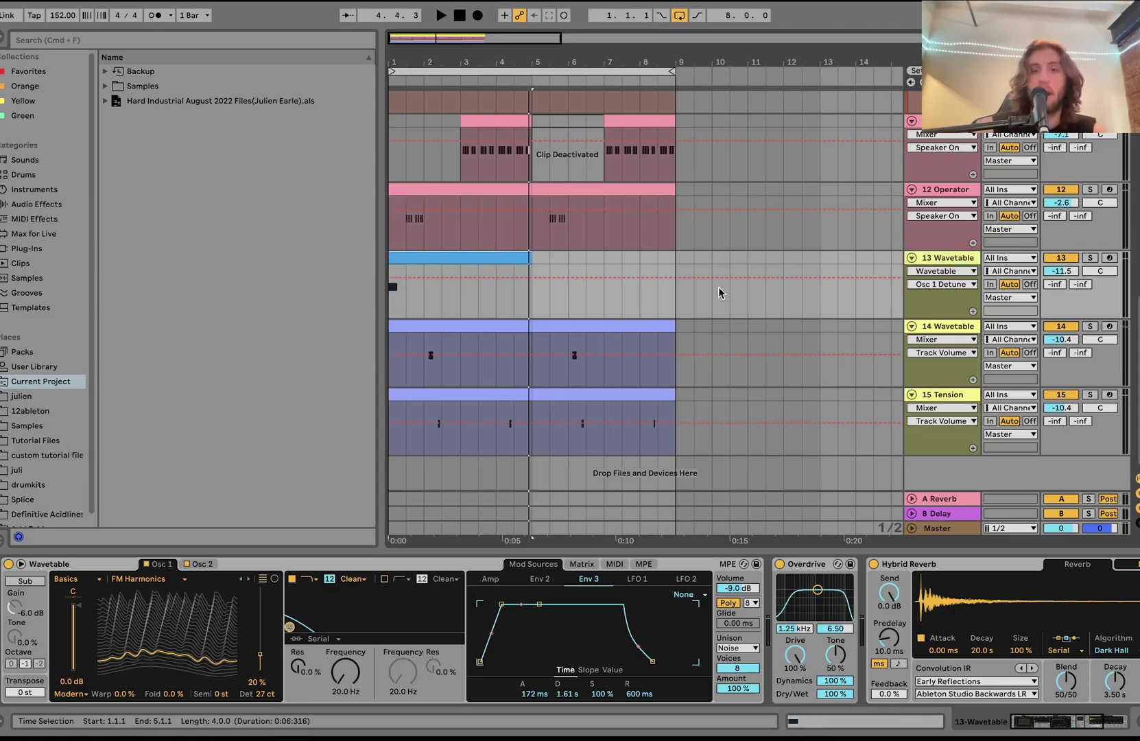
left_click(1090, 258)
key("space")
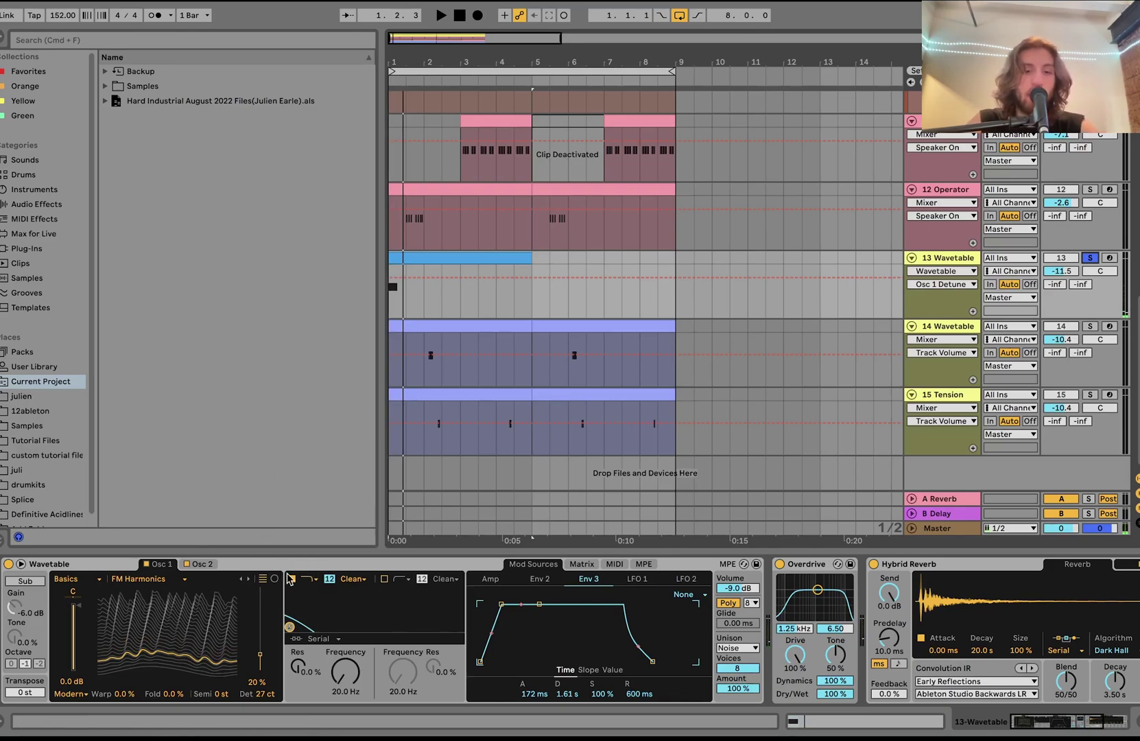
- Review the 13 Wavetable track's second oscillator, modulation matrix, Env 2 and Env 3 settings
left_click(200, 564)
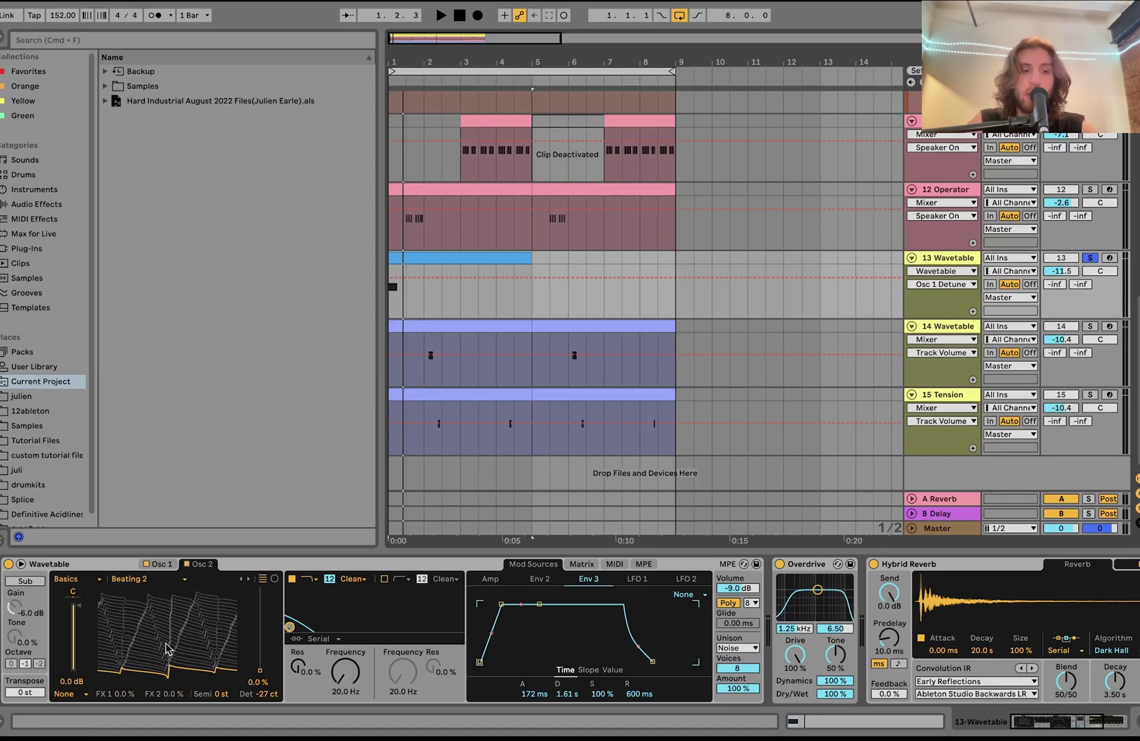
left_click(582, 564)
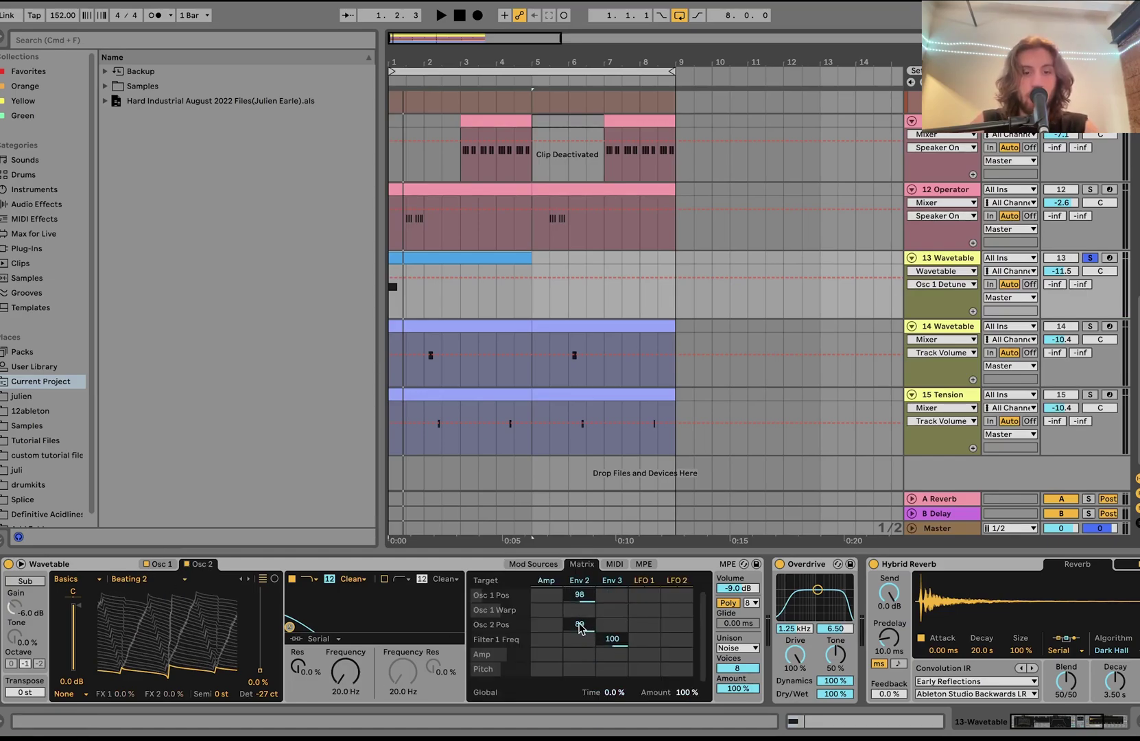
left_click(576, 582)
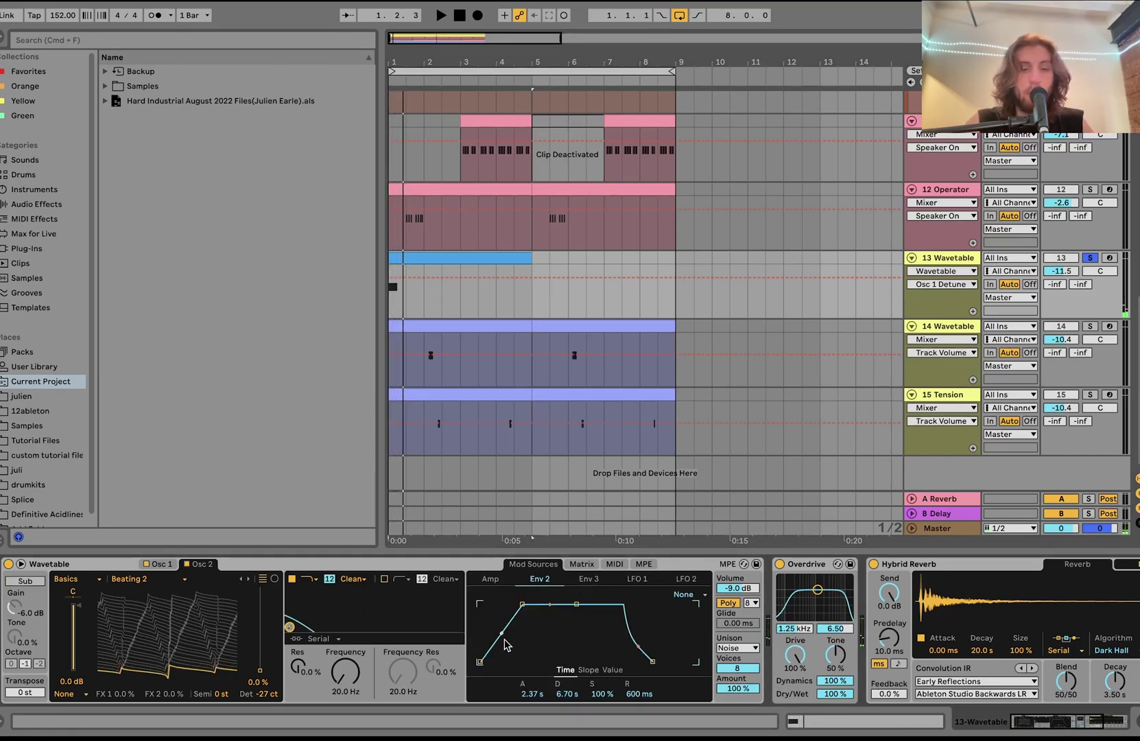
left_click(582, 564)
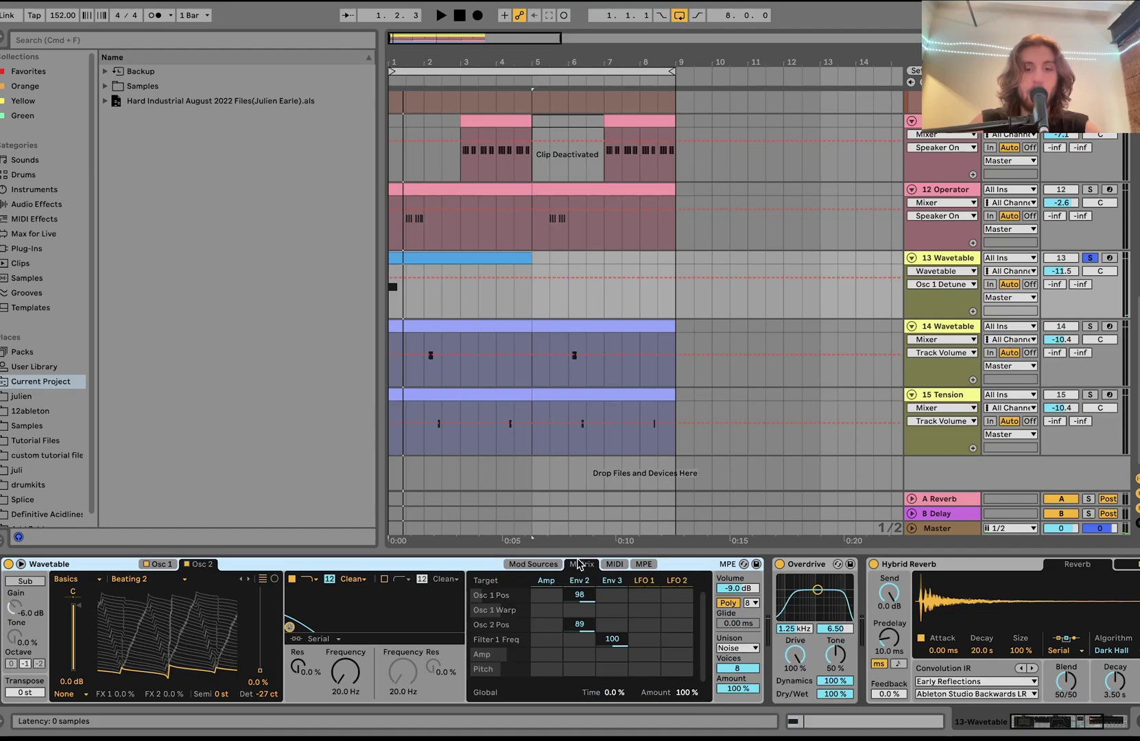
left_click(607, 581)
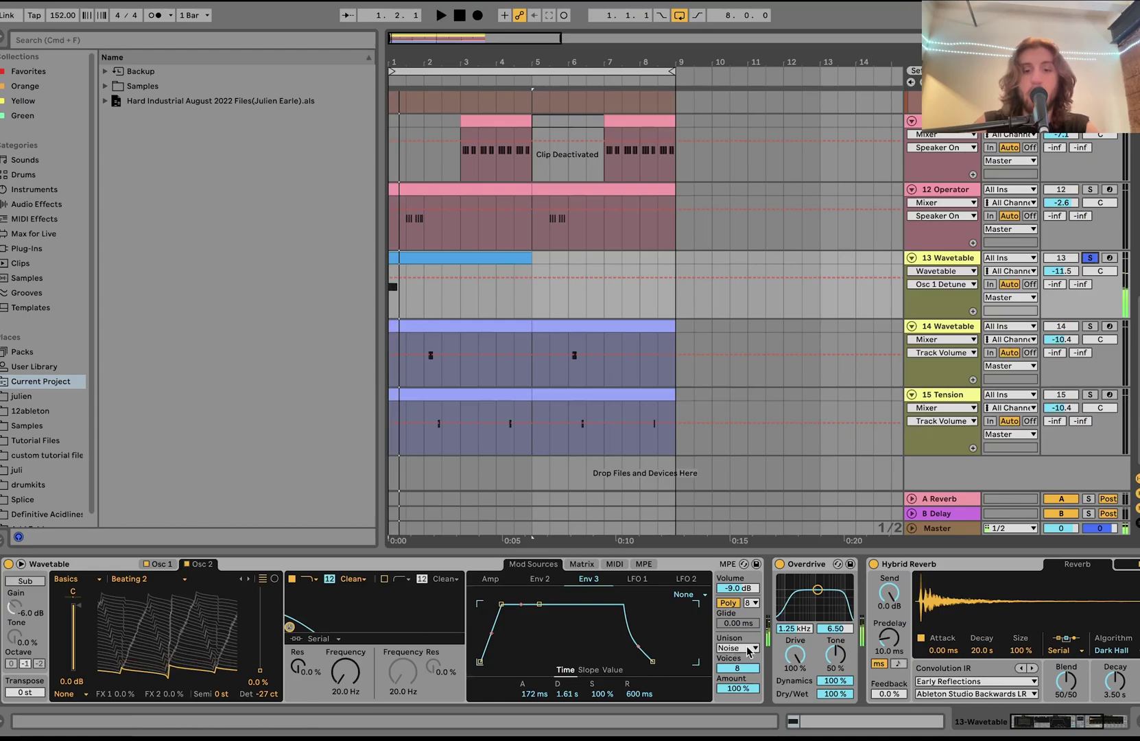
- Audition 13 Wavetable with Overdrive and Hybrid Reverb bypassed, re-enabling Overdrive first and Hybrid Reverb second during playback
scroll(652, 675, "right", 5)
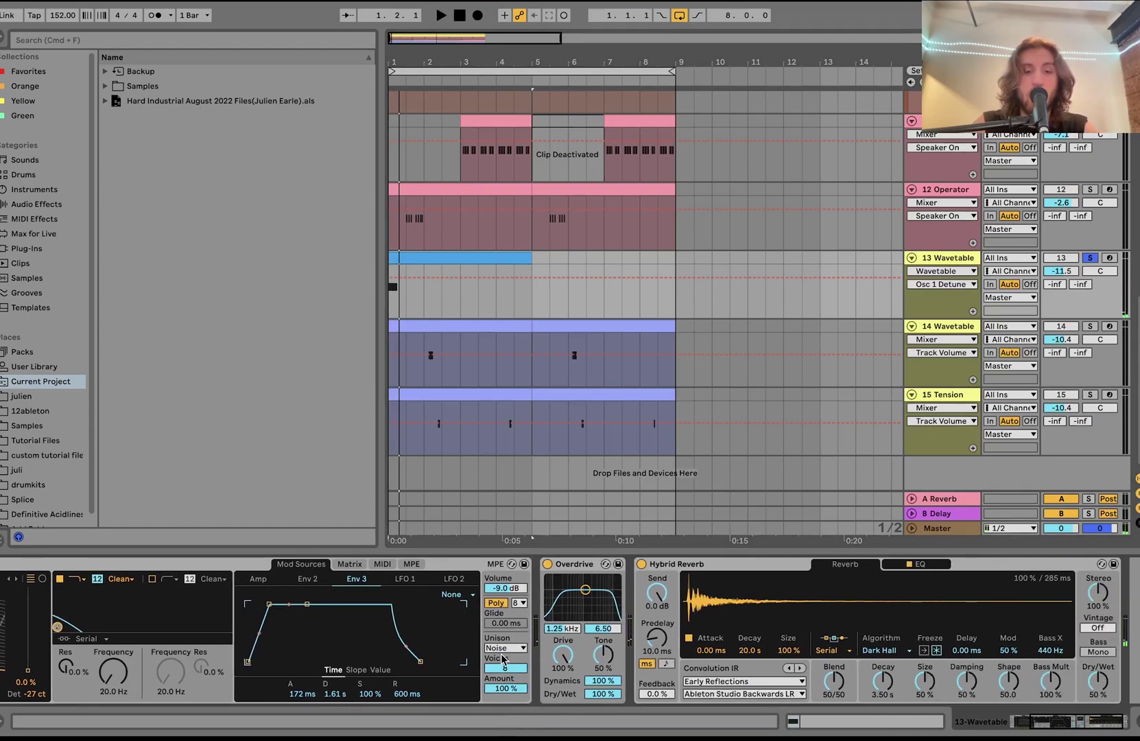
scroll(549, 639, "right", 1)
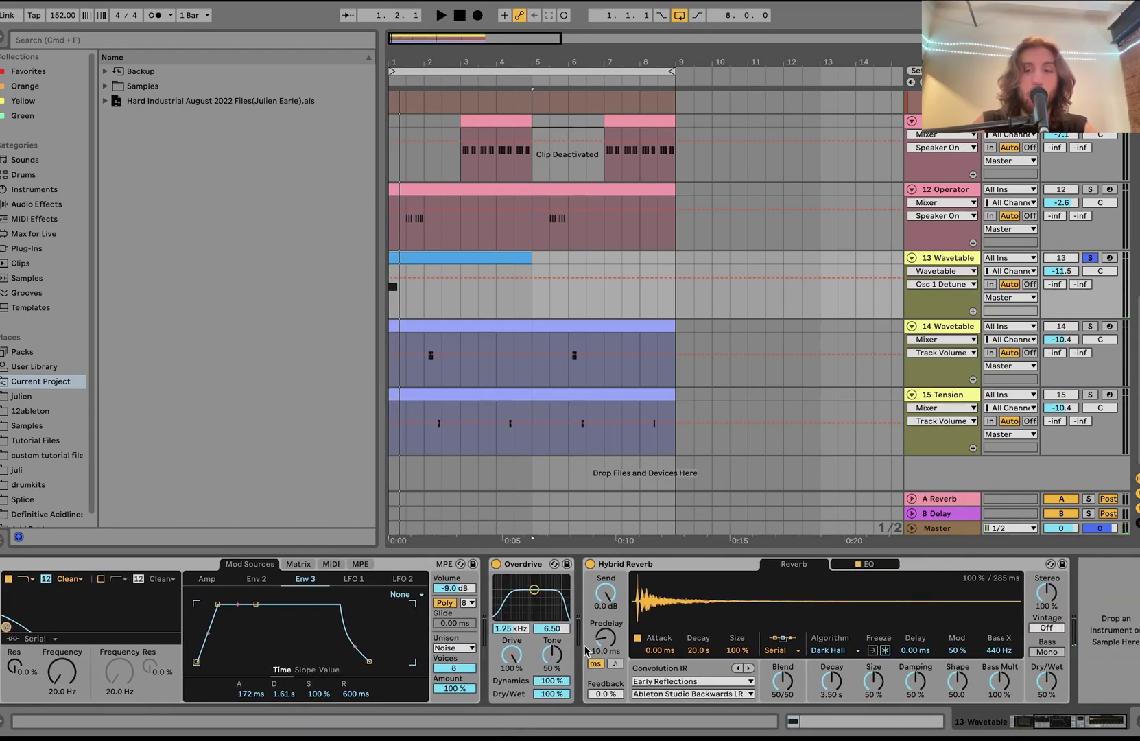
left_click(584, 563)
left_click(491, 566)
key("space")
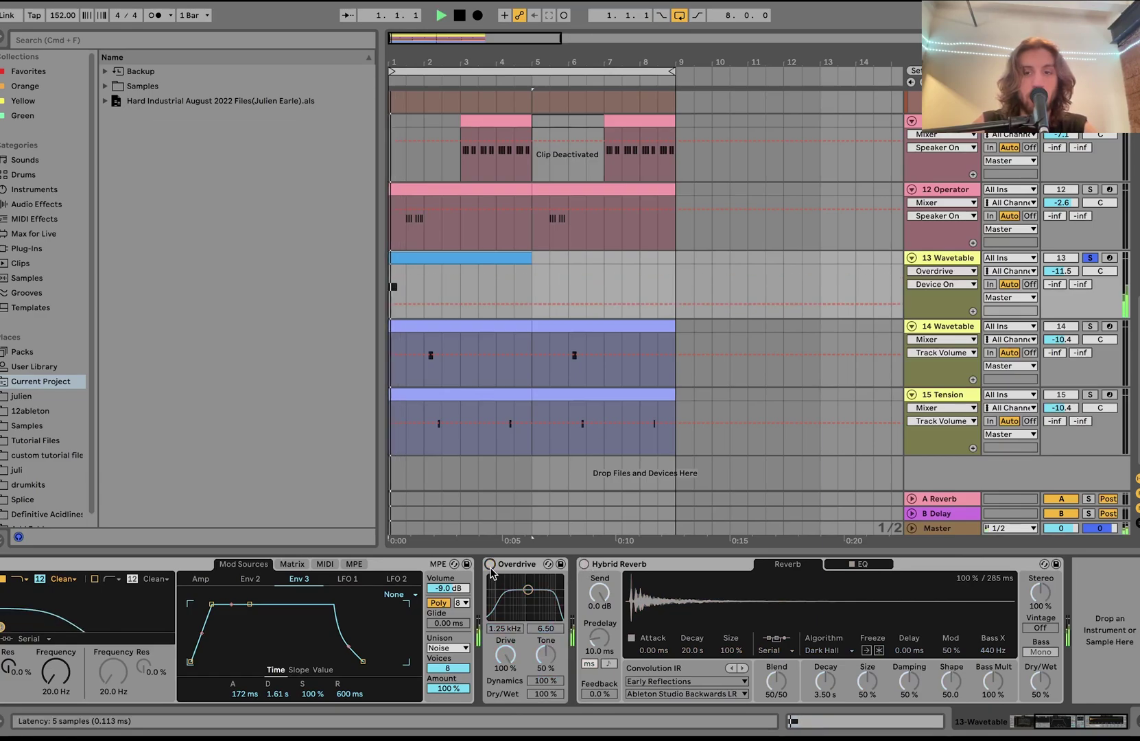
left_click(490, 564)
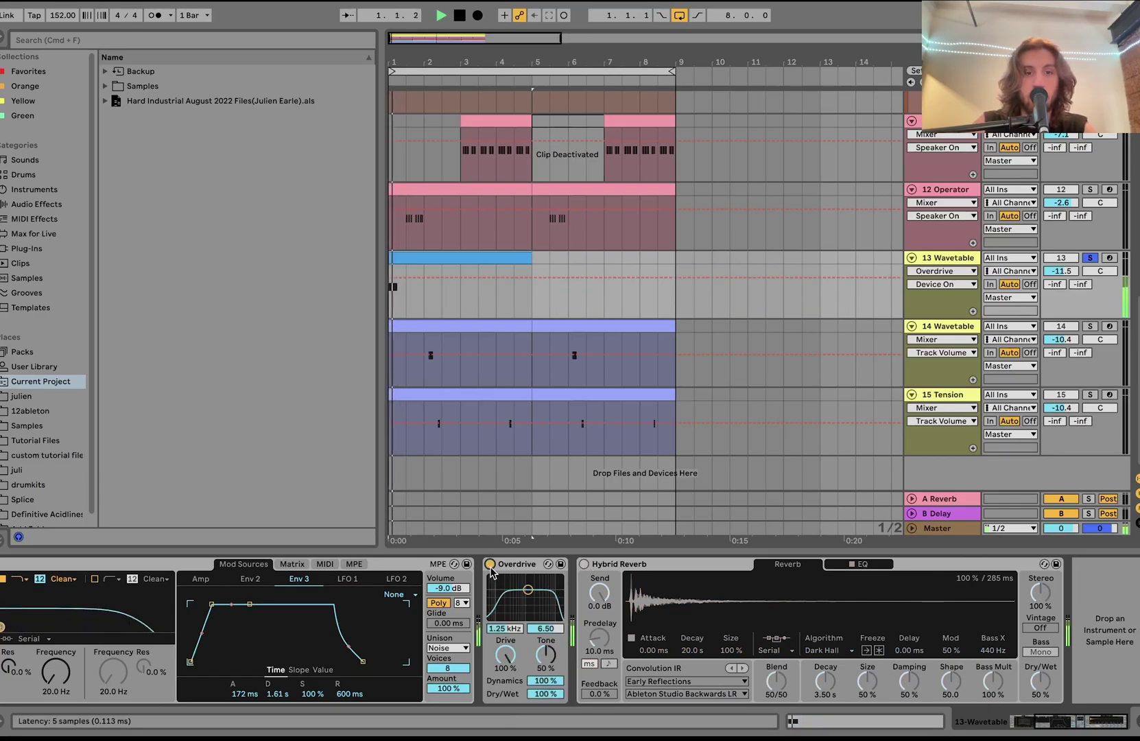
left_click(584, 563)
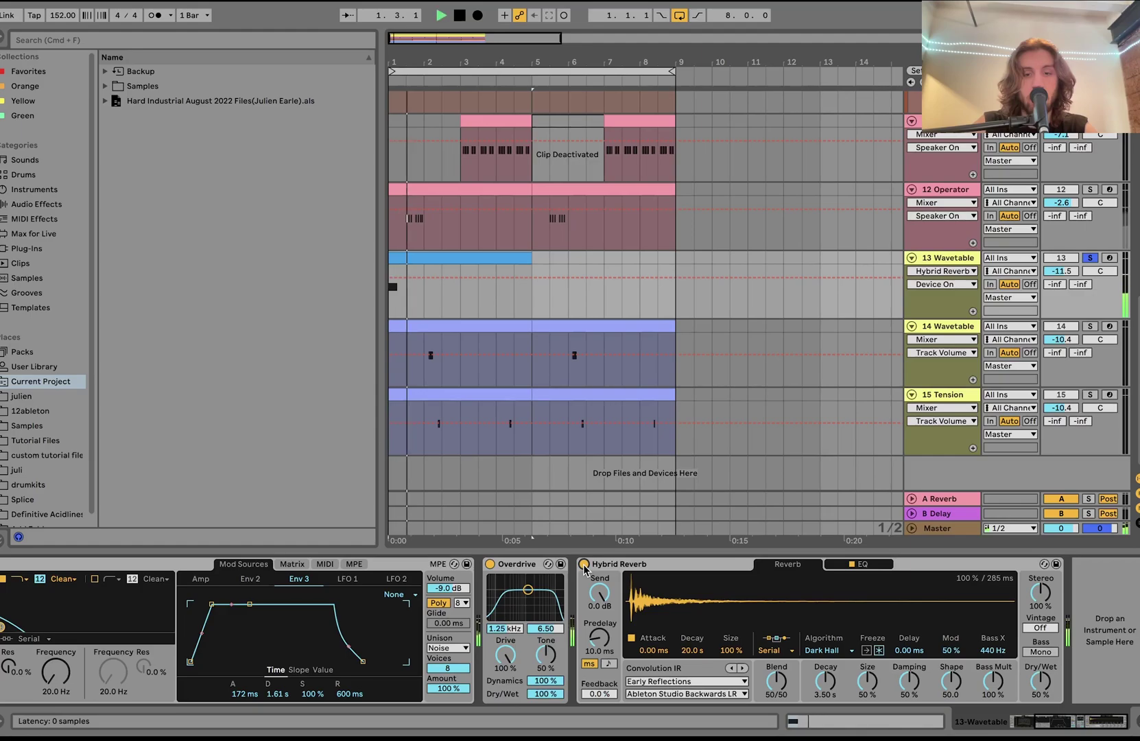
key("space")
- Solo the 14 Wavetable track in place of 13 Wavetable and audition it from 2.1.1
scroll(569, 631, "left", 5)
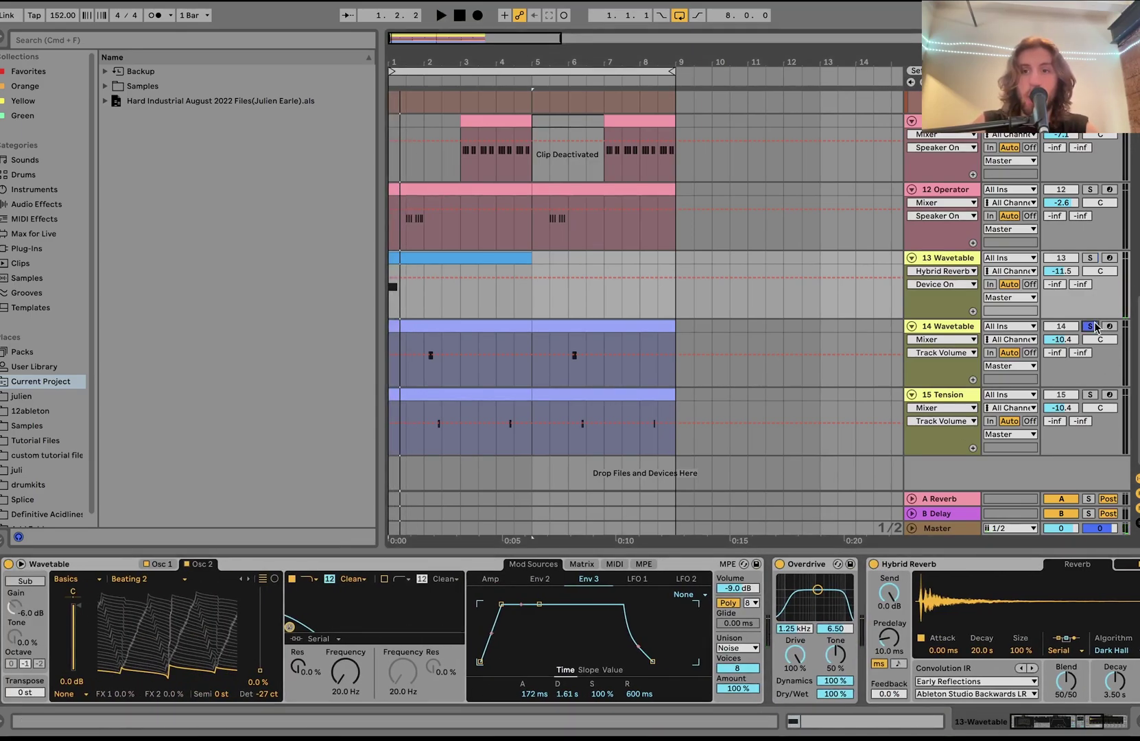
left_click(424, 372)
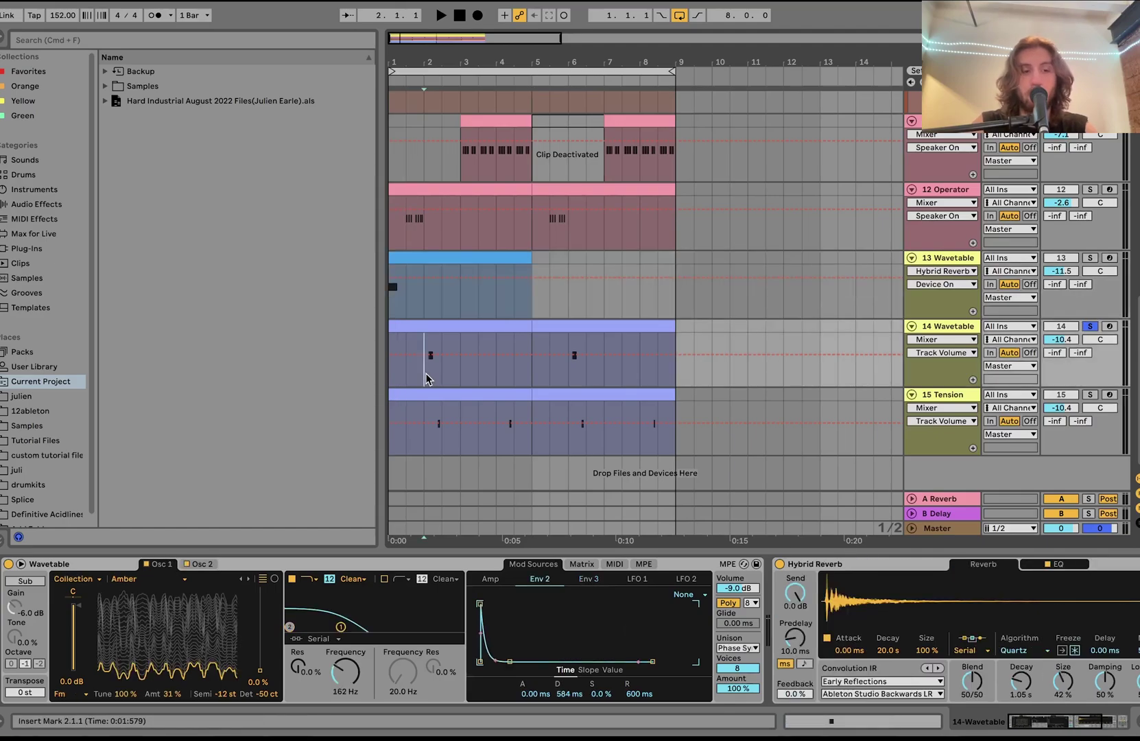
key("space")
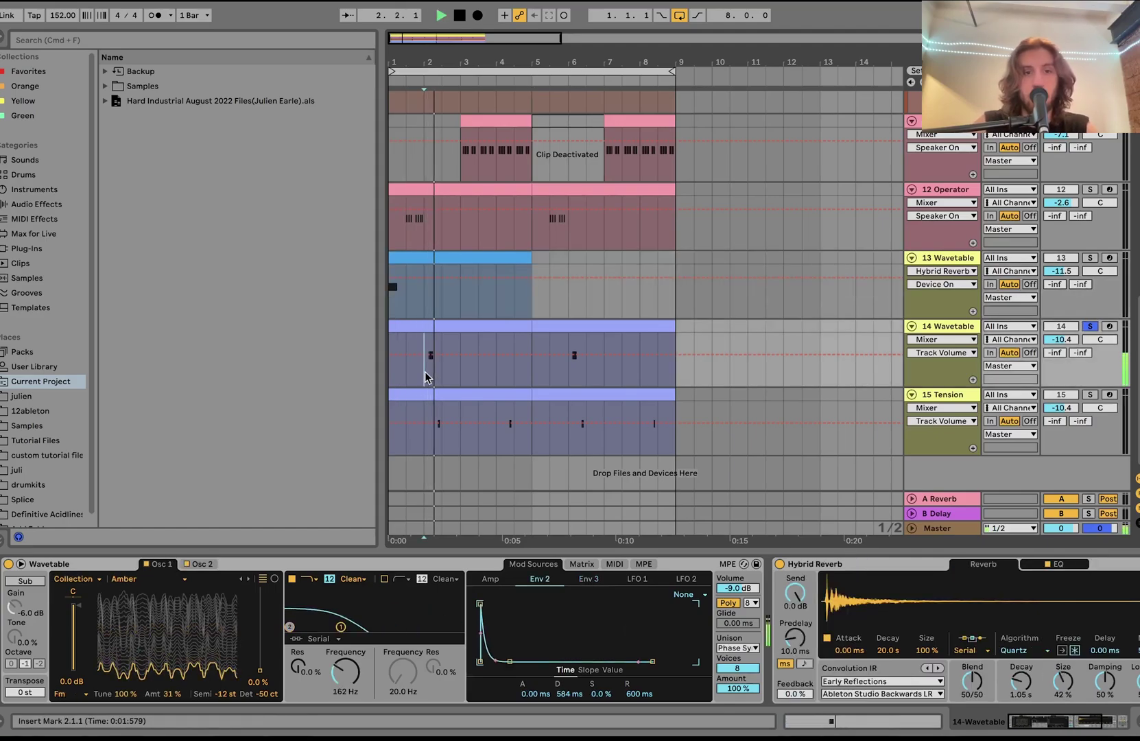
key("space")
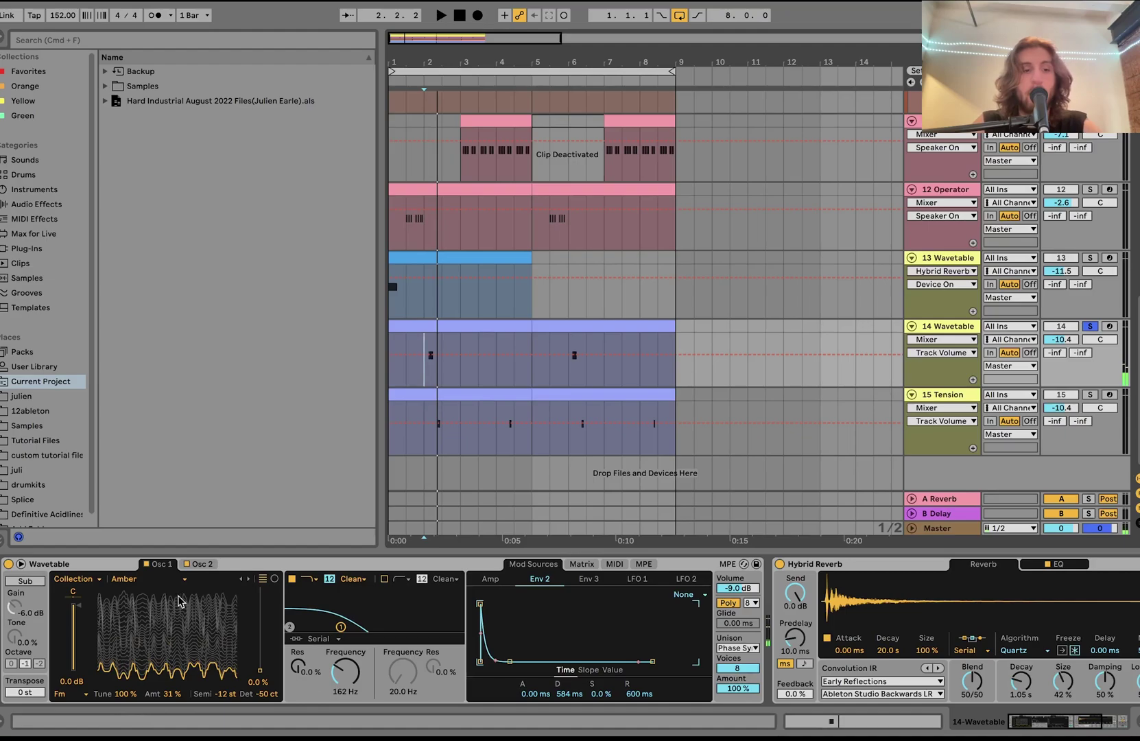
- Compare the two oscillators of 14 Wavetable and review the Env 2 assignments in its modulation matrix
left_click(200, 564)
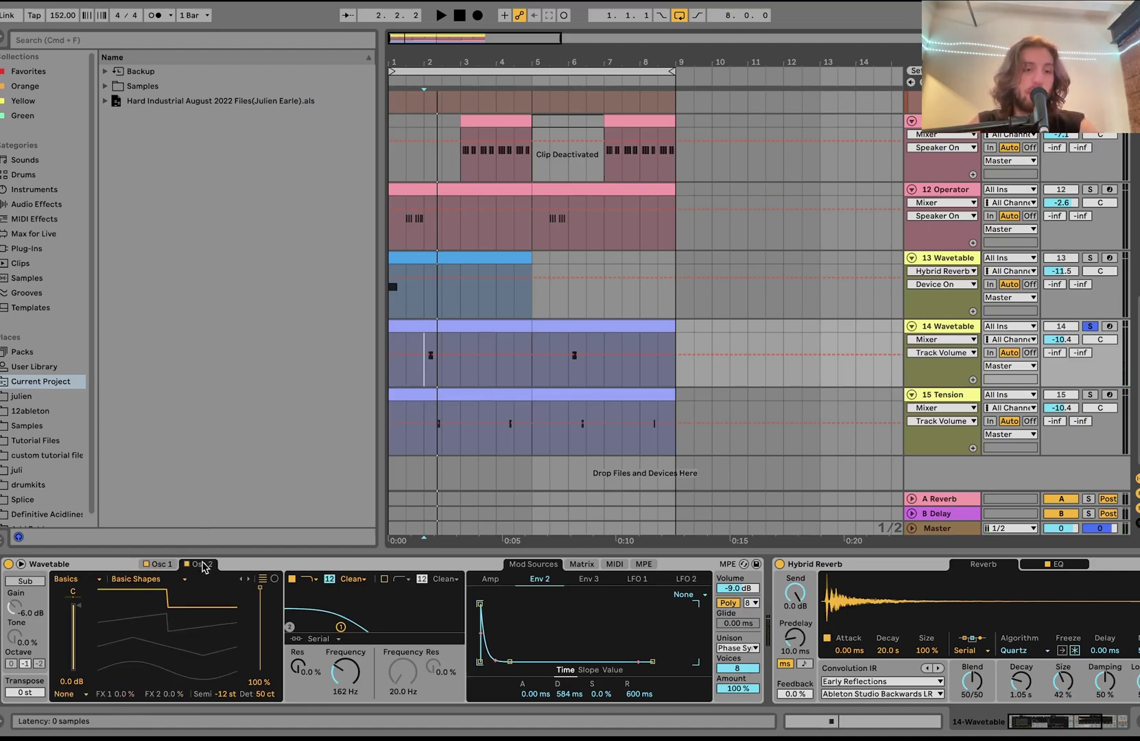
left_click(159, 564)
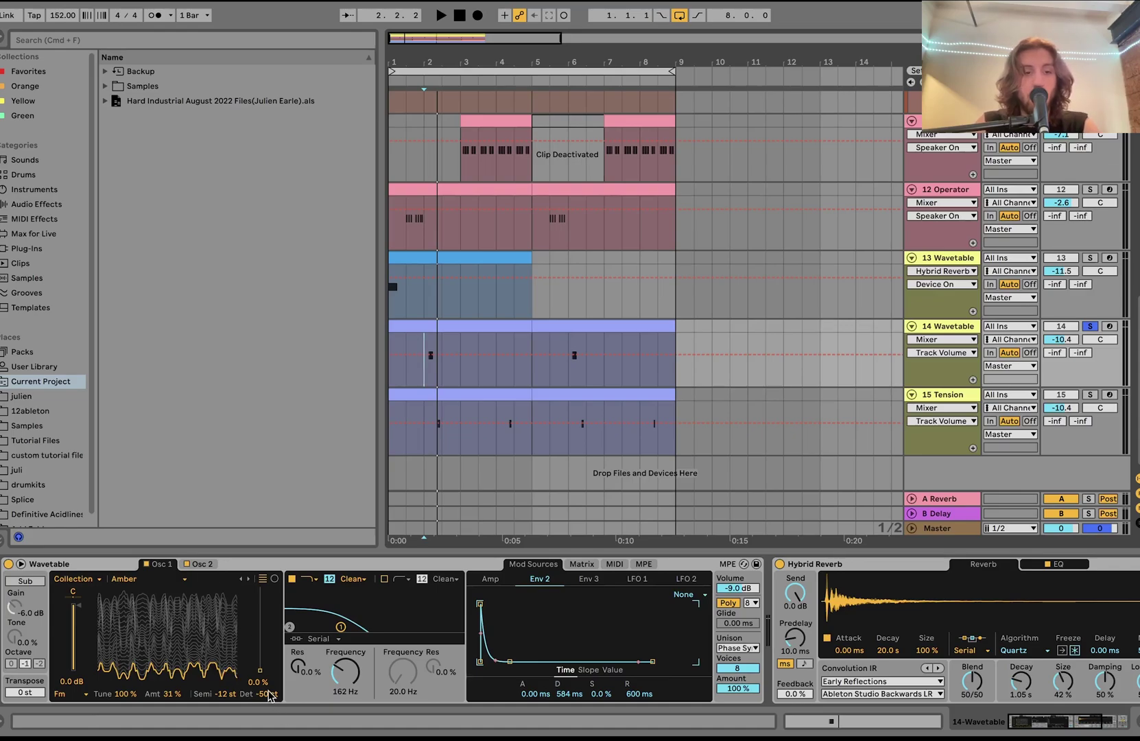
left_click(199, 564)
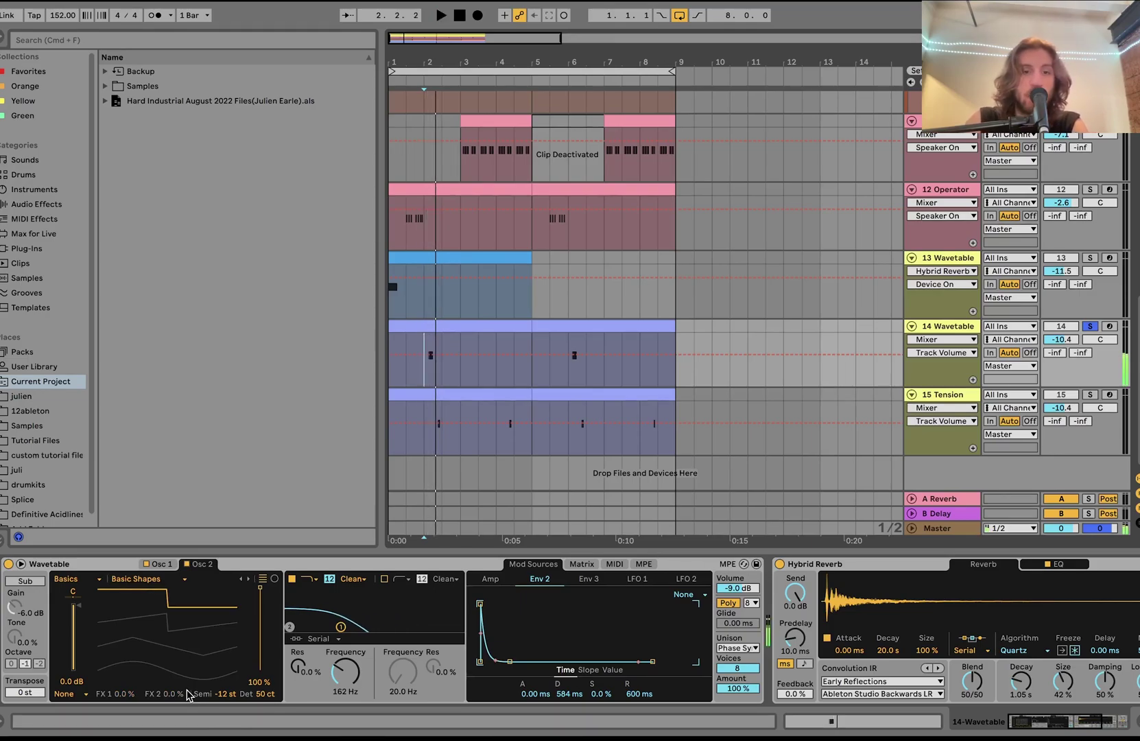
left_click(582, 564)
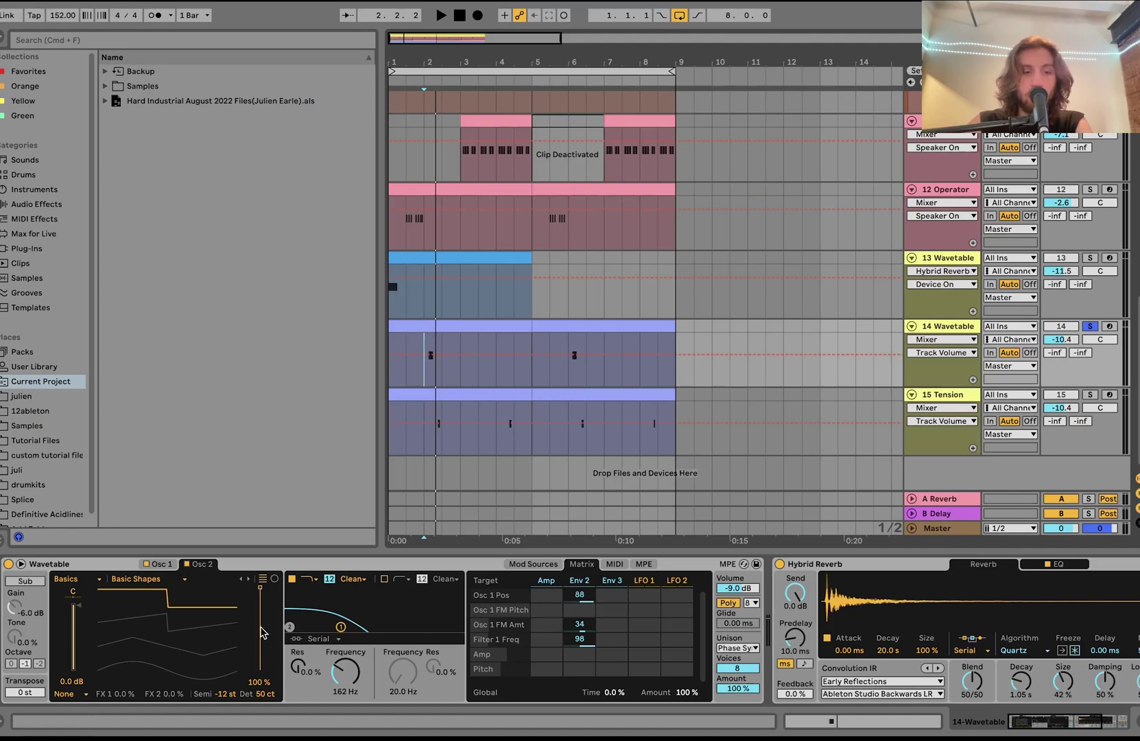
left_click(155, 565)
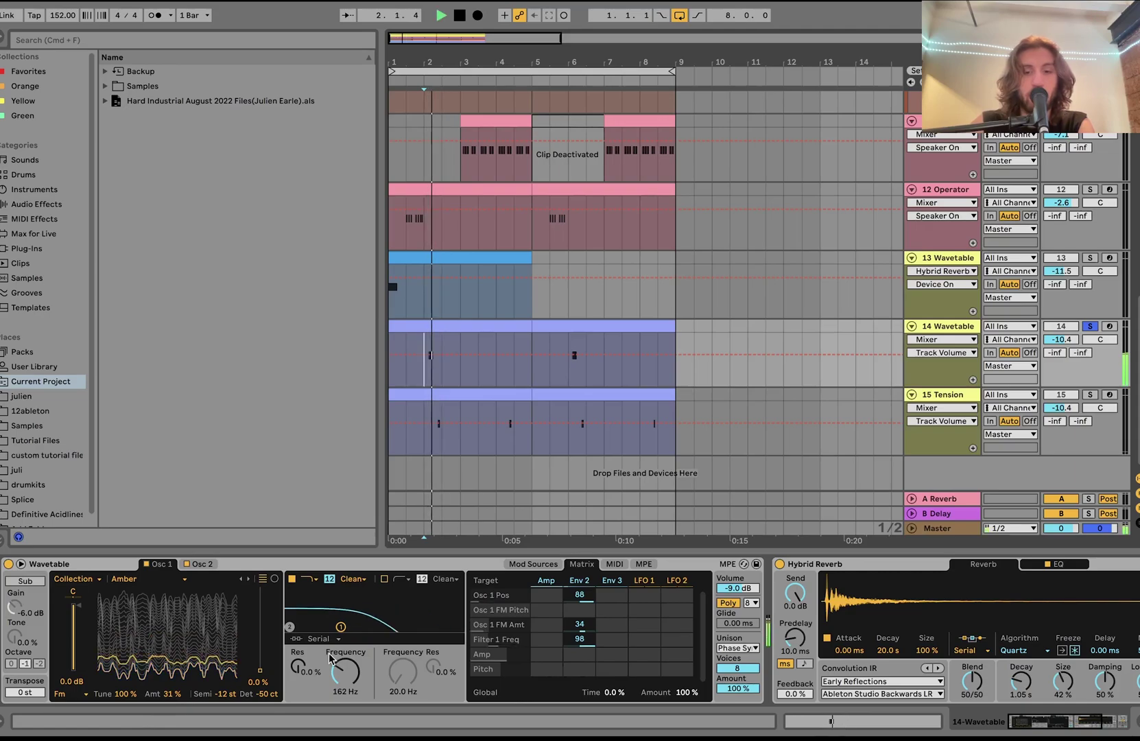
- Audition 14 Wavetable with Unison set to None and Classic, restore Phase Sync, and show the Hybrid Reverb and Pedal effects
scroll(330, 659, "right", 3)
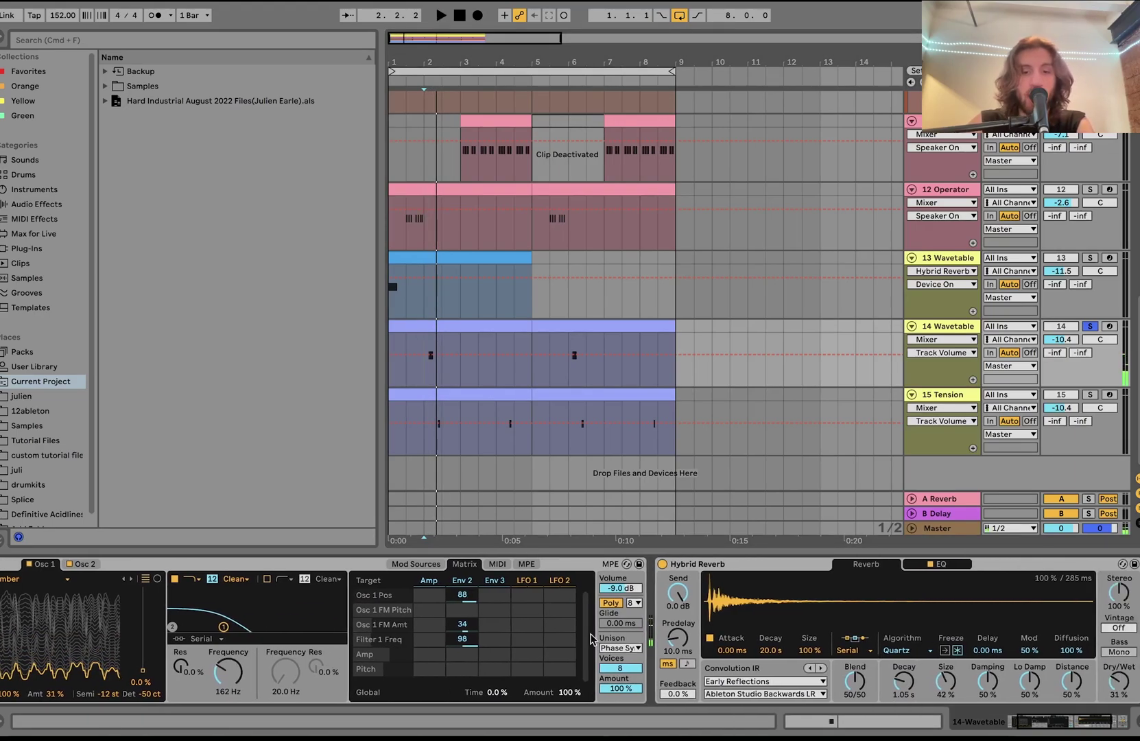
scroll(615, 653, "right", 2)
left_click(542, 648)
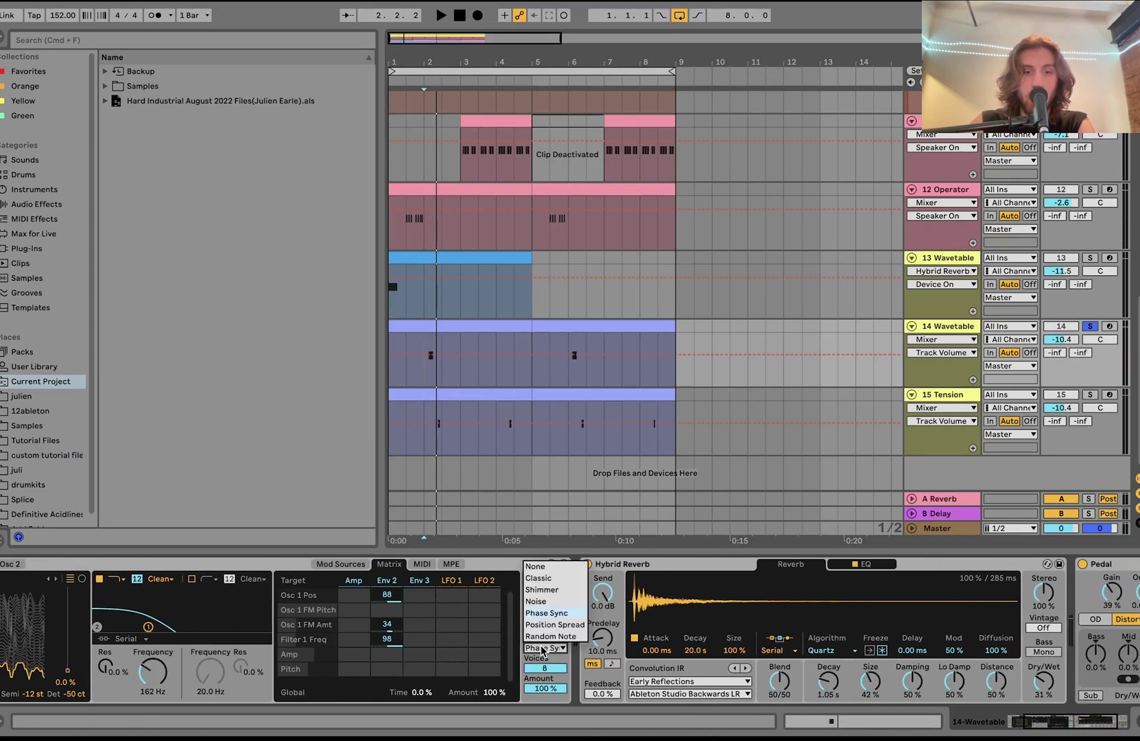
left_click(543, 566)
key("space")
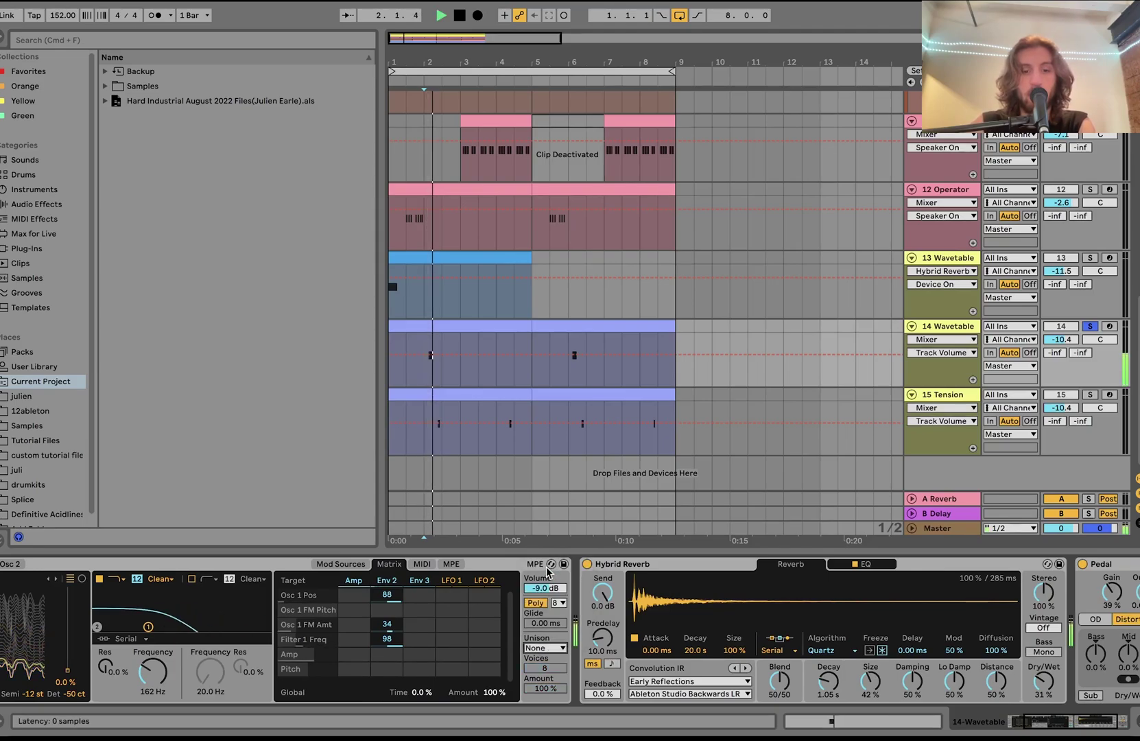
key("Down")
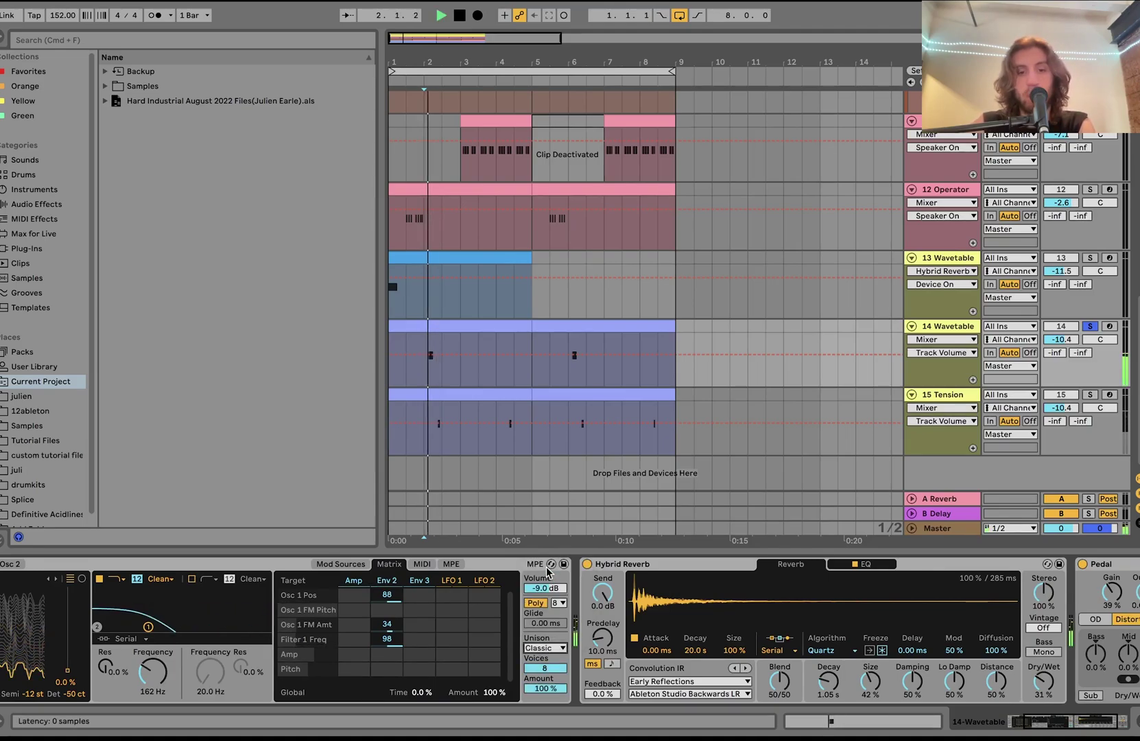
key("space")
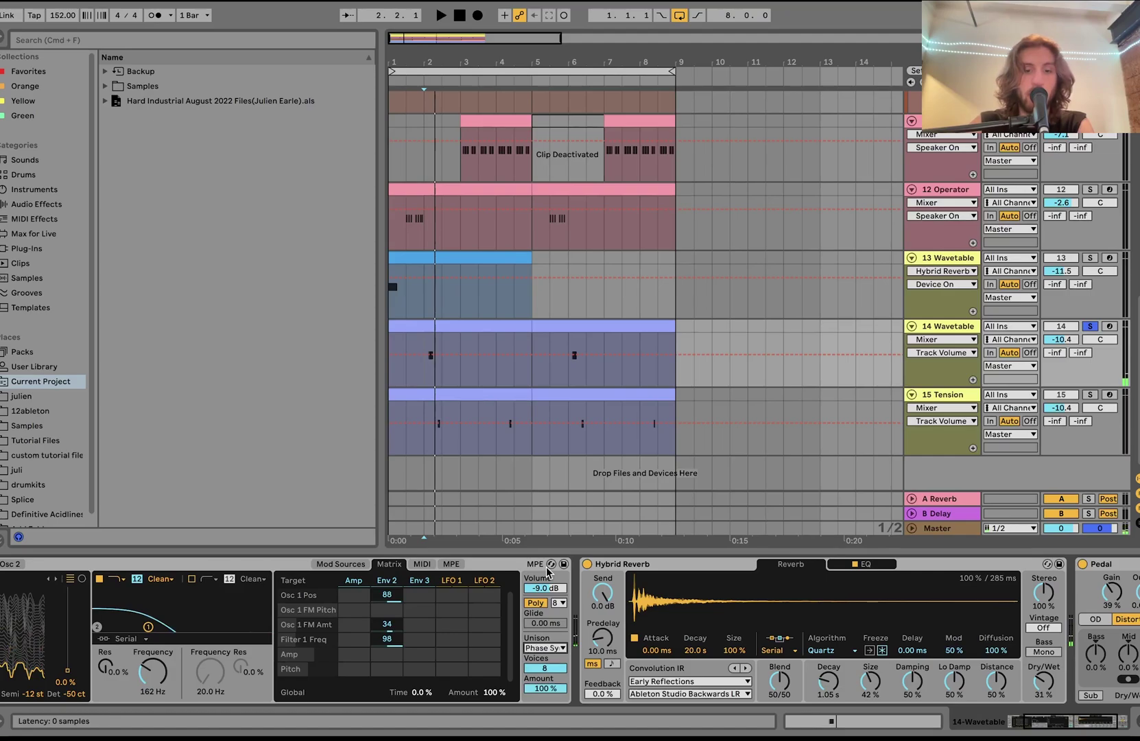
key("Right")
key("Right")
scroll(548, 571, "right", 5)
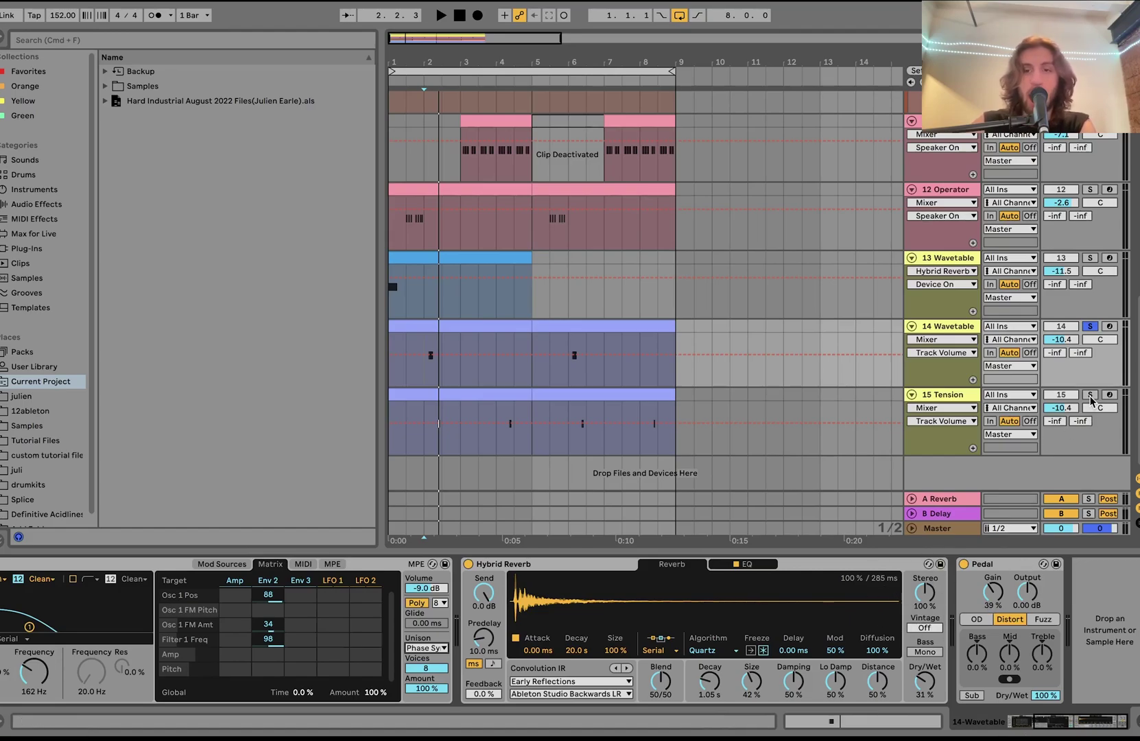
- Solo the 15 Tension track in place of 14 Wavetable and audition it repeatedly from 2.1.1
left_click(1091, 395)
left_click(427, 438)
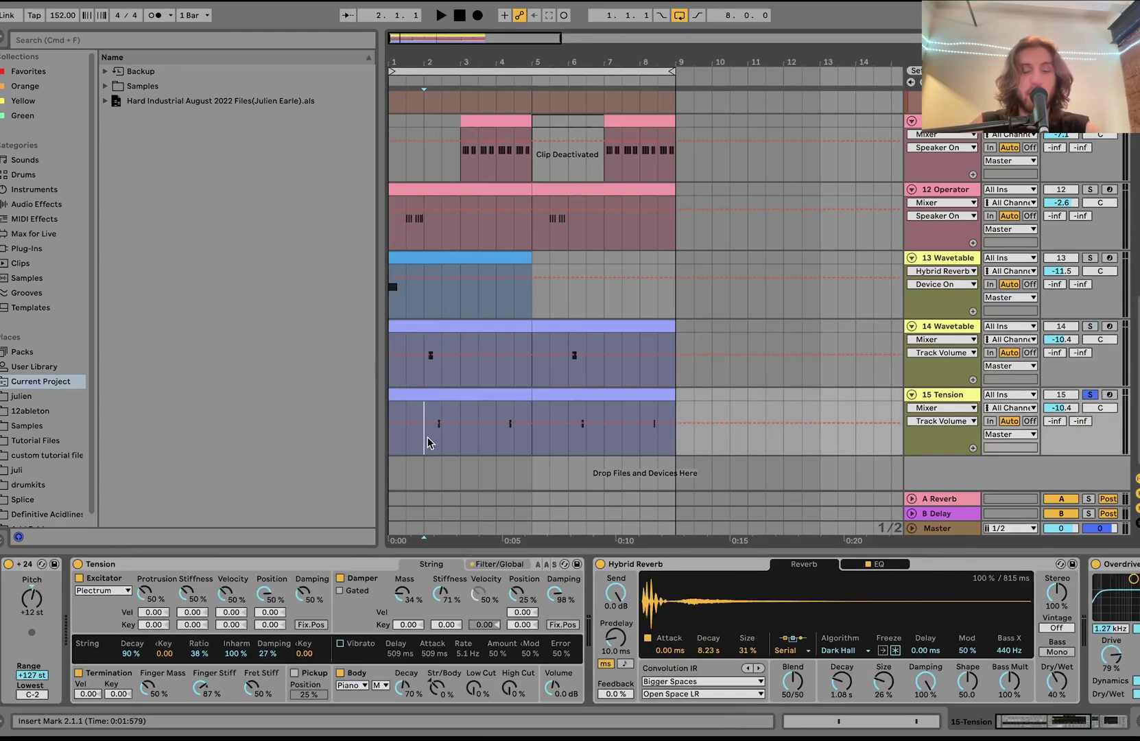
key("space")
key("space")
key("space")
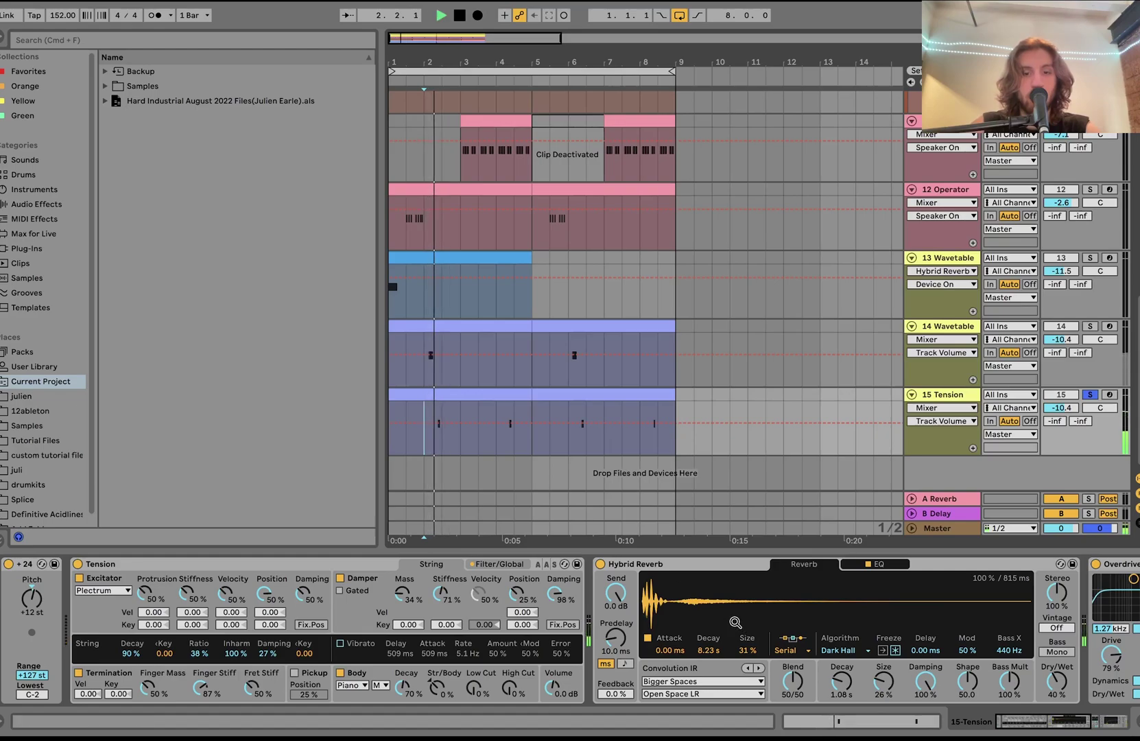
key("space")
key("space")
key("space")
- Set the playback start on the 15 Tension track to 2.2.1 and show the effects following Tension
scroll(424, 443, "up", 1)
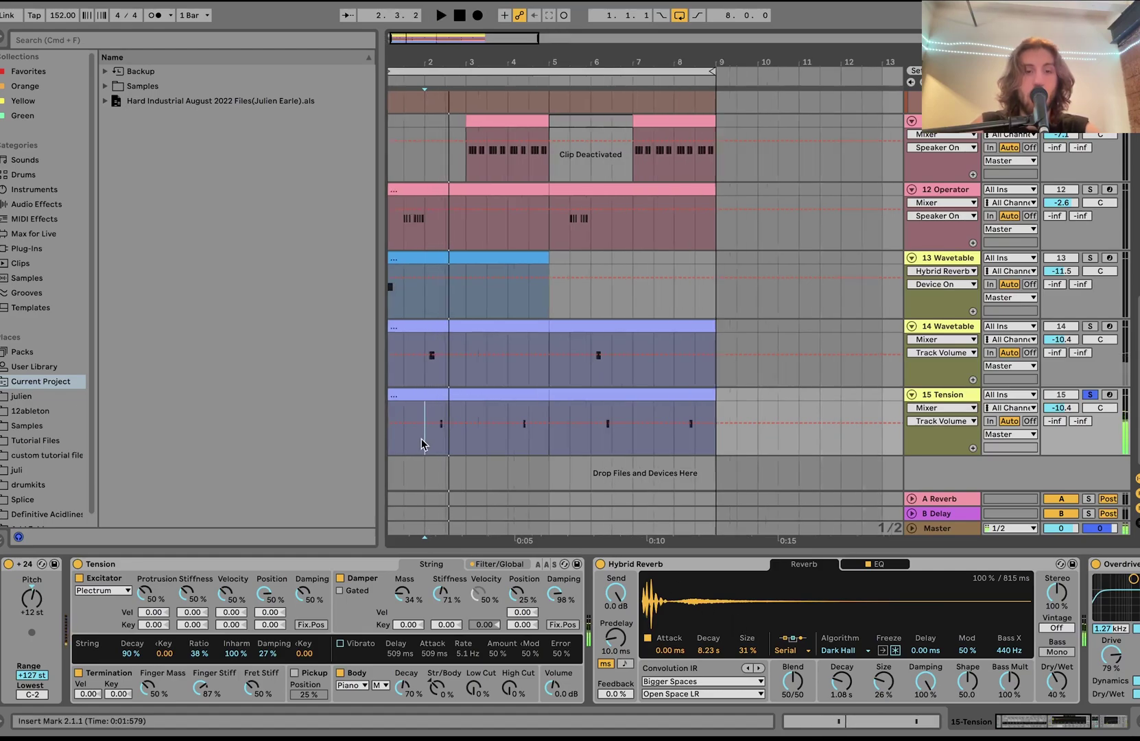
scroll(423, 443, "up", 3)
left_click(469, 440)
scroll(549, 591, "right", 2)
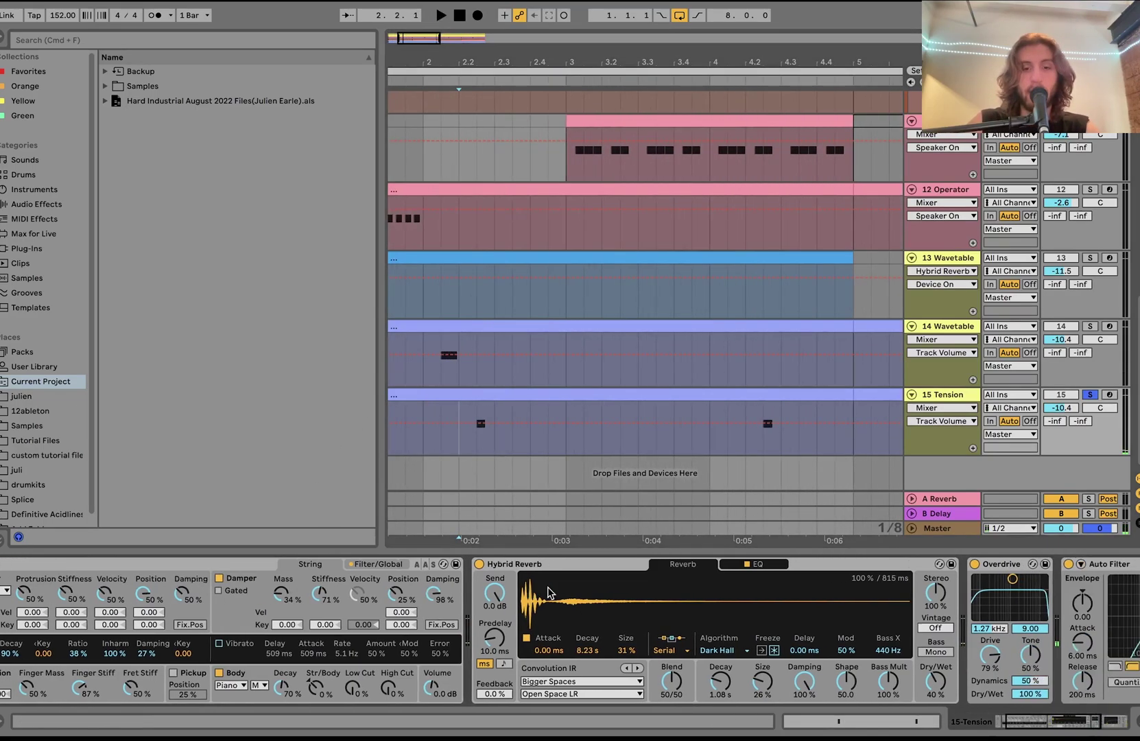
- Bypass Auto Filter, Overdrive and Hybrid Reverb on the 15 Tension track and audition the dry instrument from 2.2.1
scroll(549, 591, "right", 3)
left_click(758, 564)
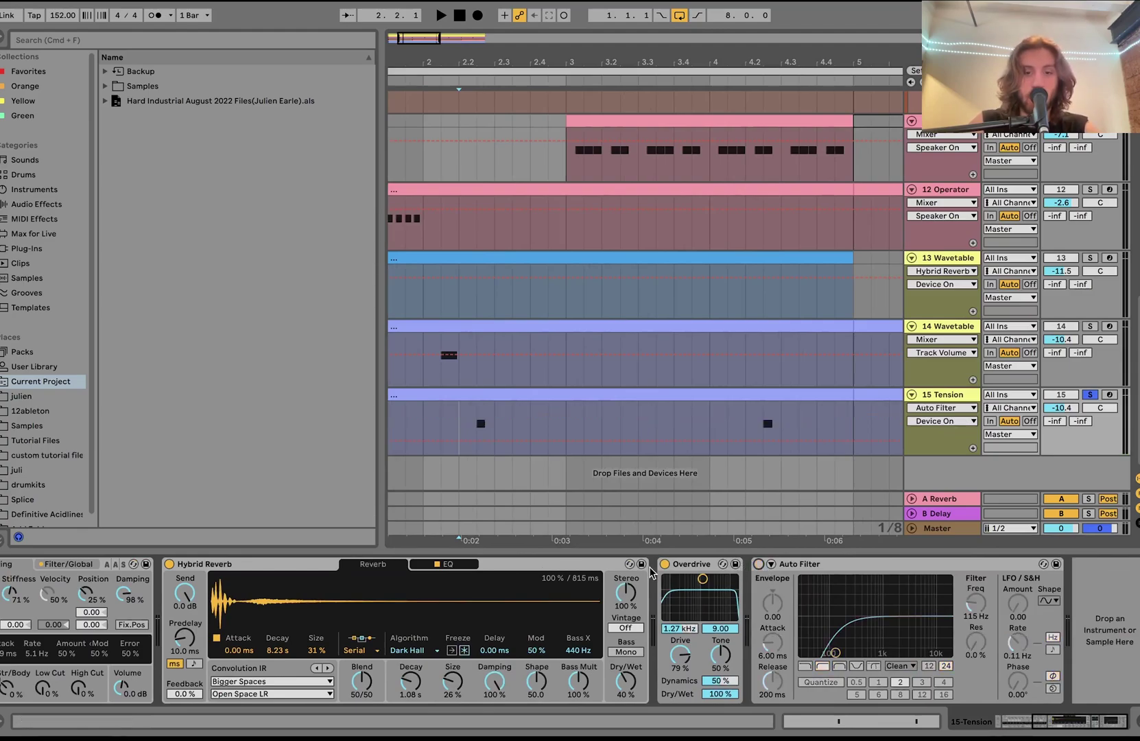
scroll(652, 573, "left", 5)
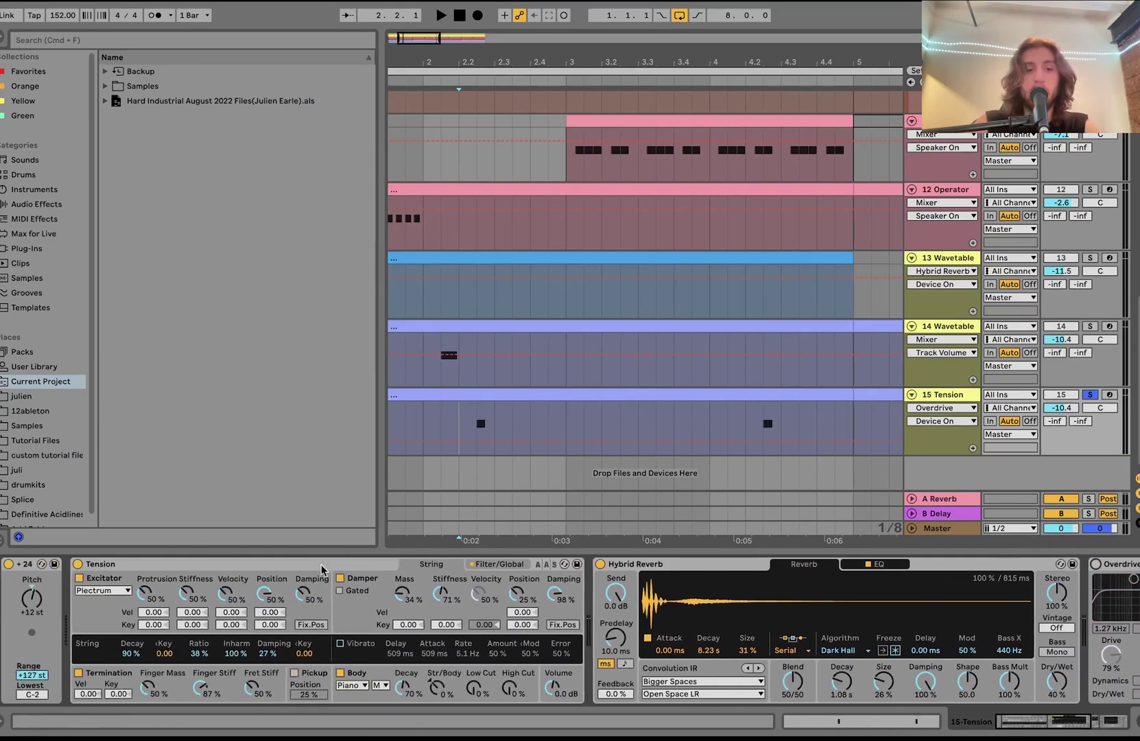
left_click(600, 564)
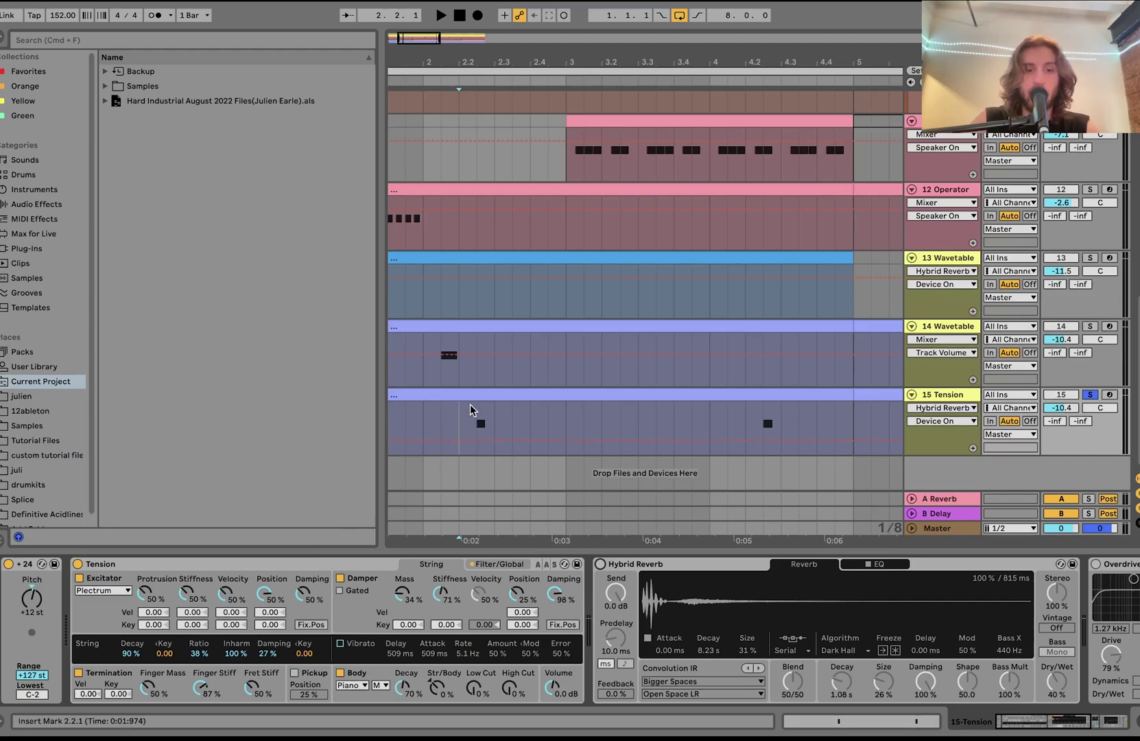
key("space")
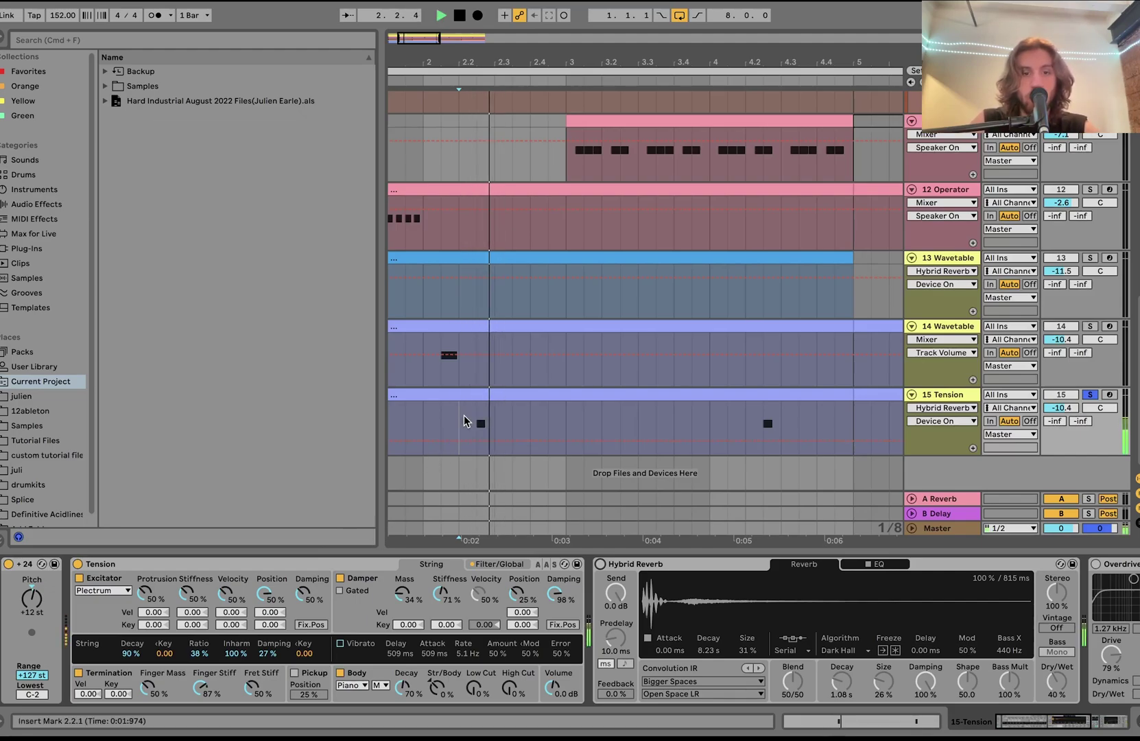
key("space")
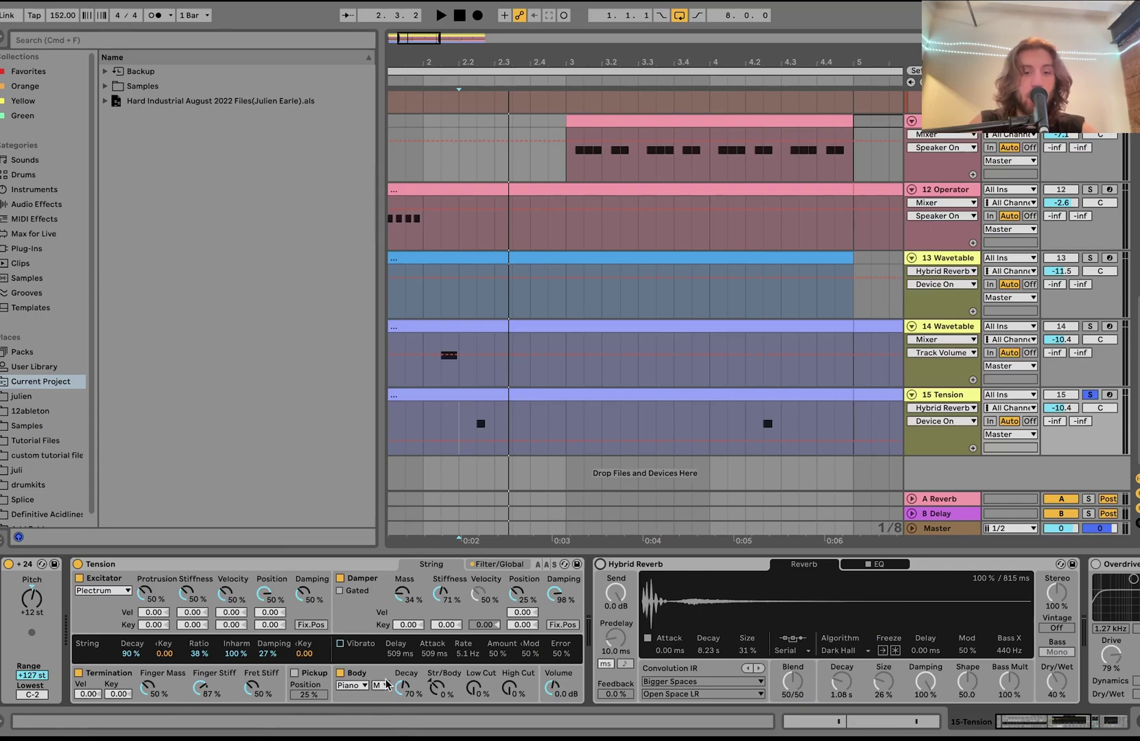
- Audition 15 Tension with the instrument's Body section off, and switch Body back on
left_click(341, 673)
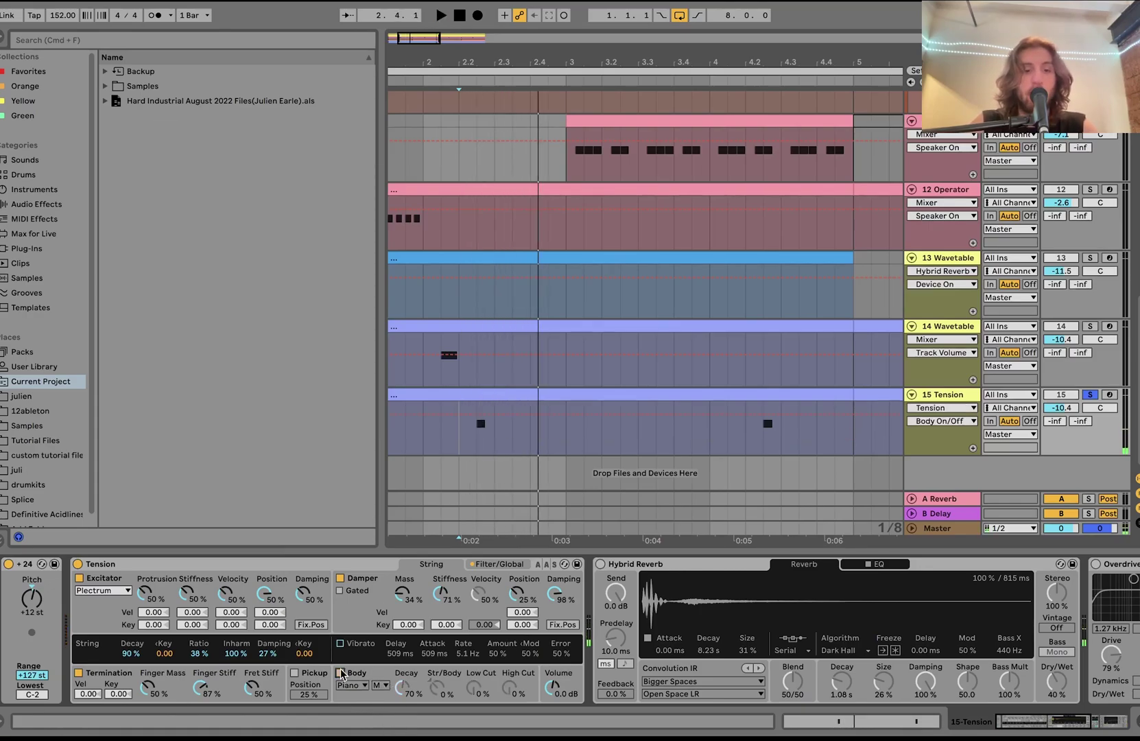
key("space")
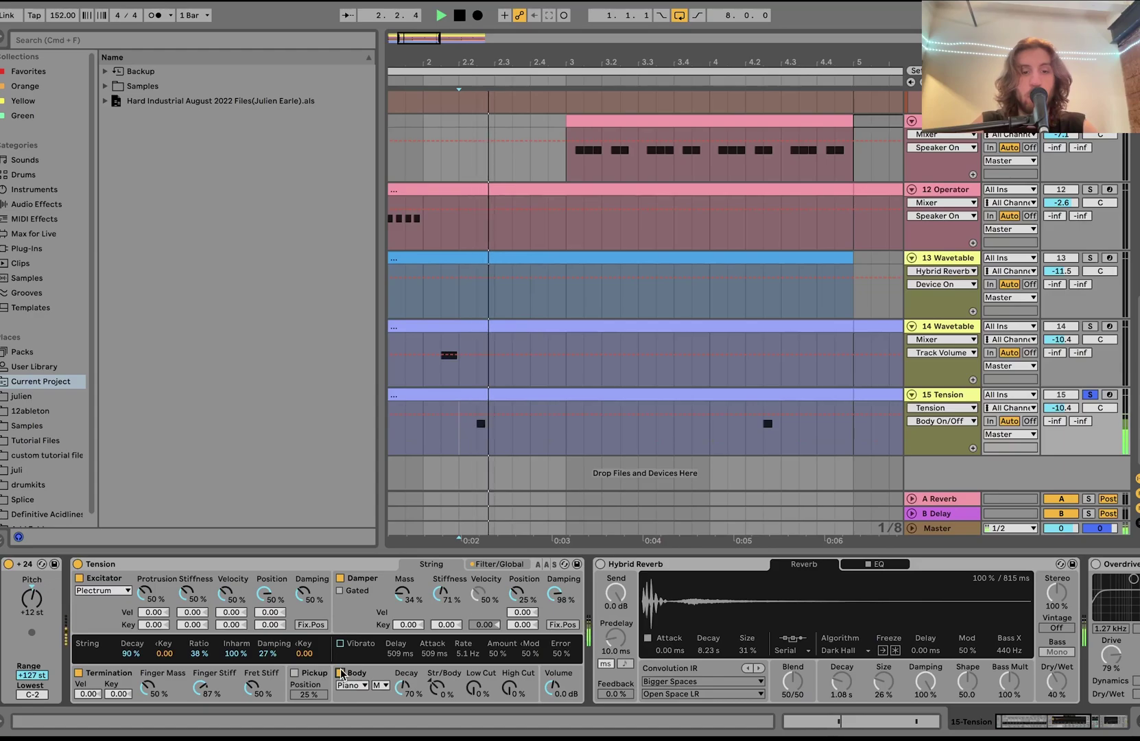
key("space")
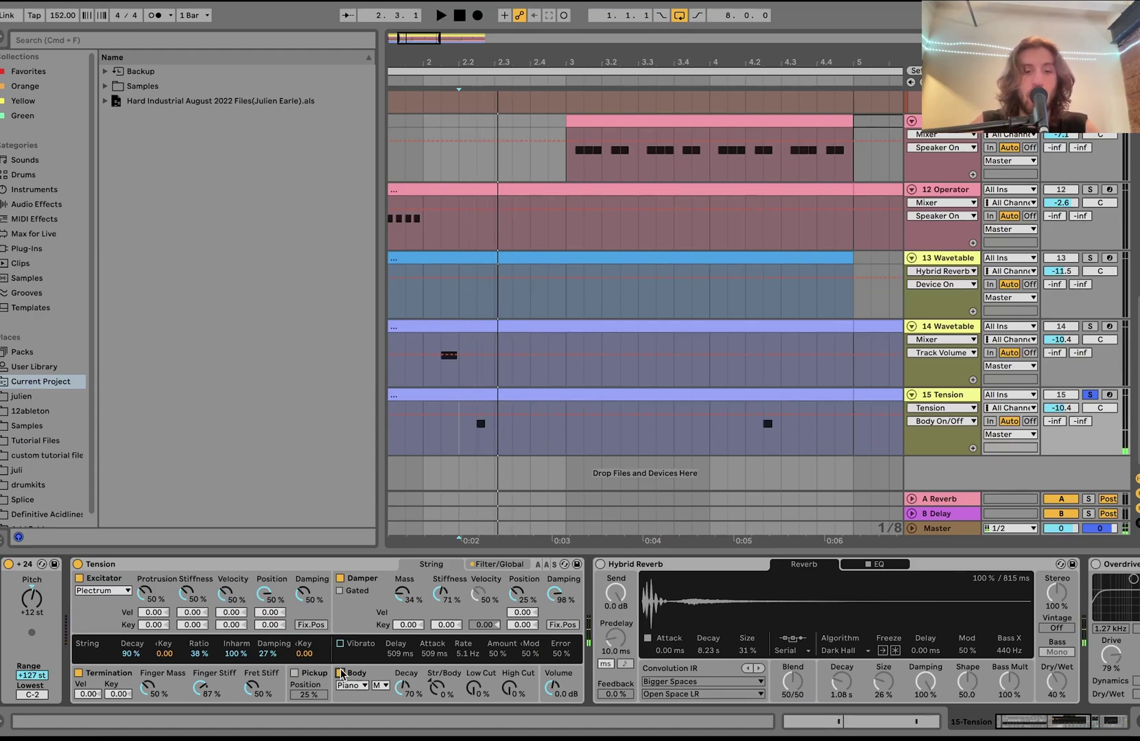
- Re-enable Hybrid Reverb on 15 Tension, show Tension's Filter/Global settings and audition the sound
scroll(364, 617, "right", 5)
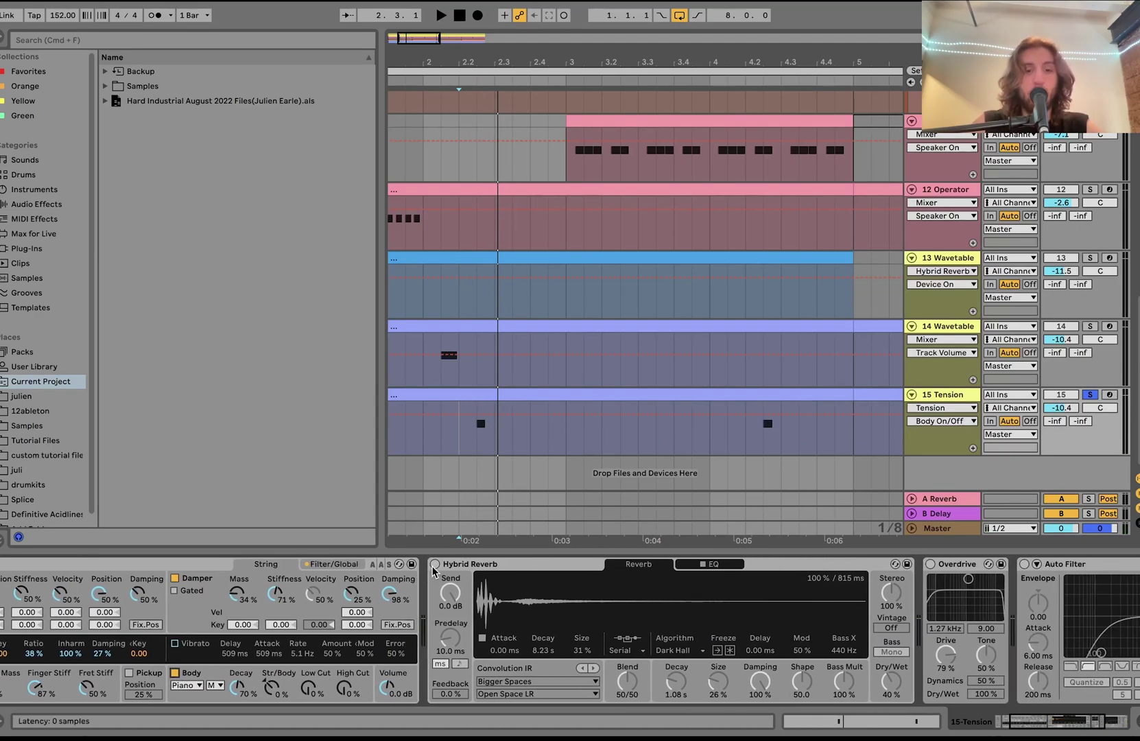
left_click(435, 564)
scroll(433, 570, "right", 4)
key("space")
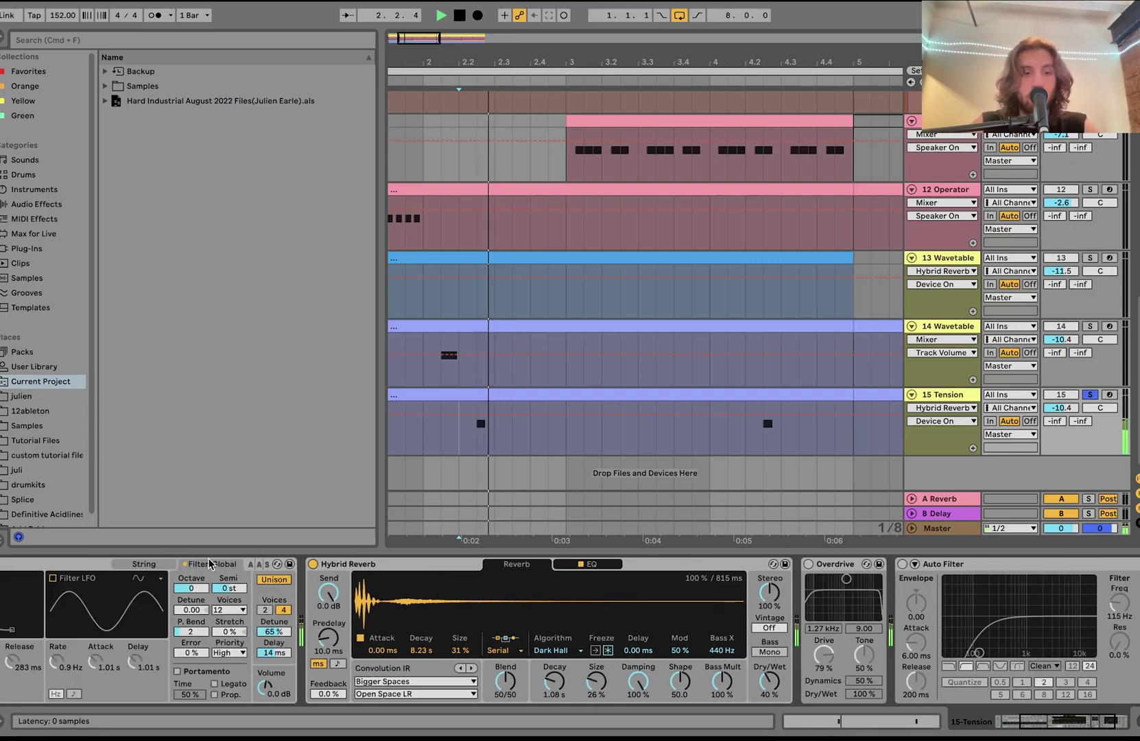
key("space")
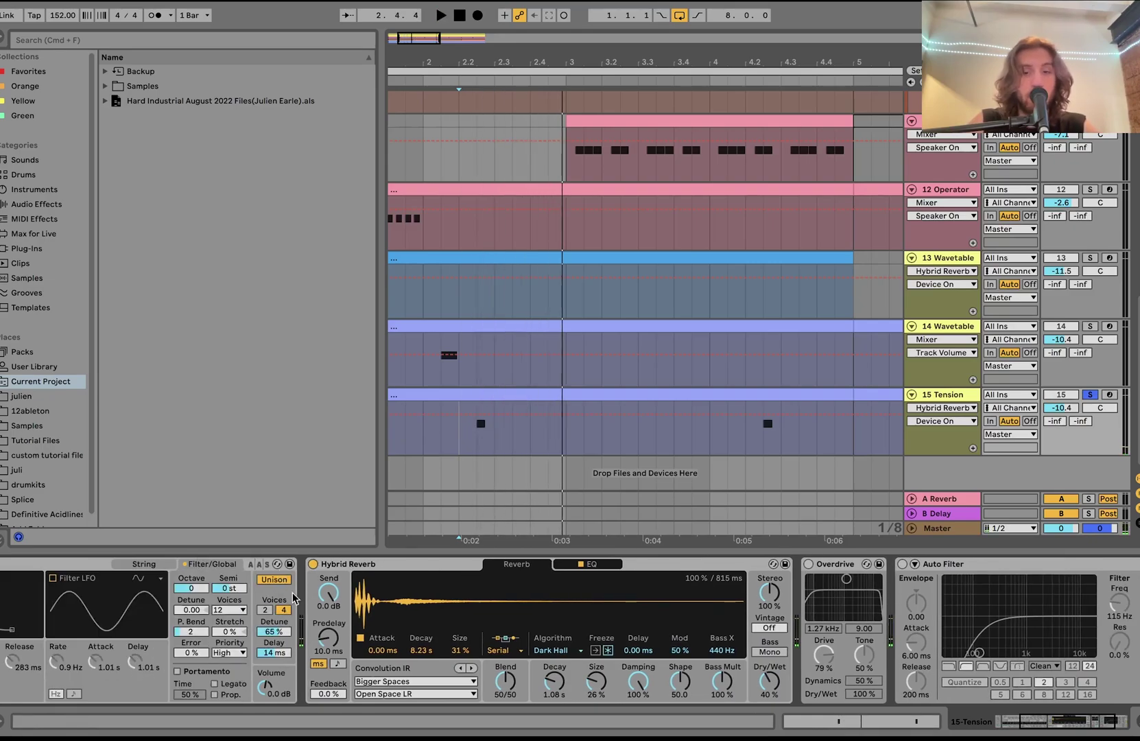
- Re-enable Overdrive and Auto Filter one after the other on 15 Tension, auditioning the sound after each
left_click(809, 564)
scroll(637, 607, "right", 4)
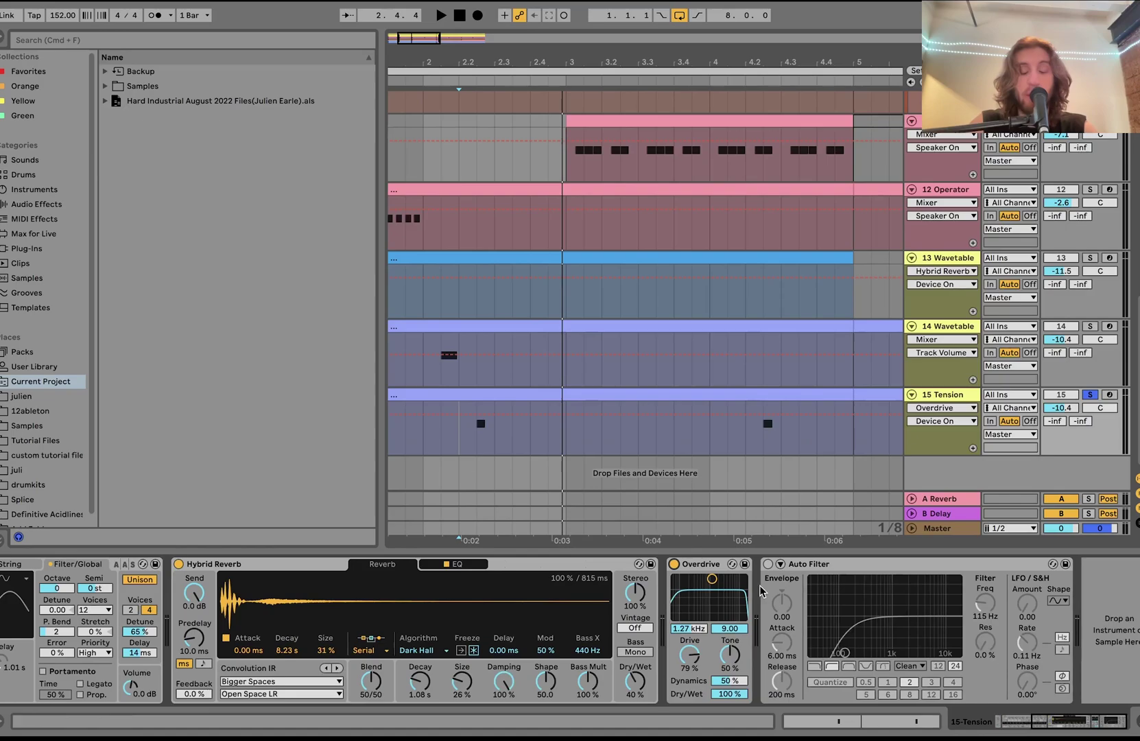
key("space")
key("space")
key("space")
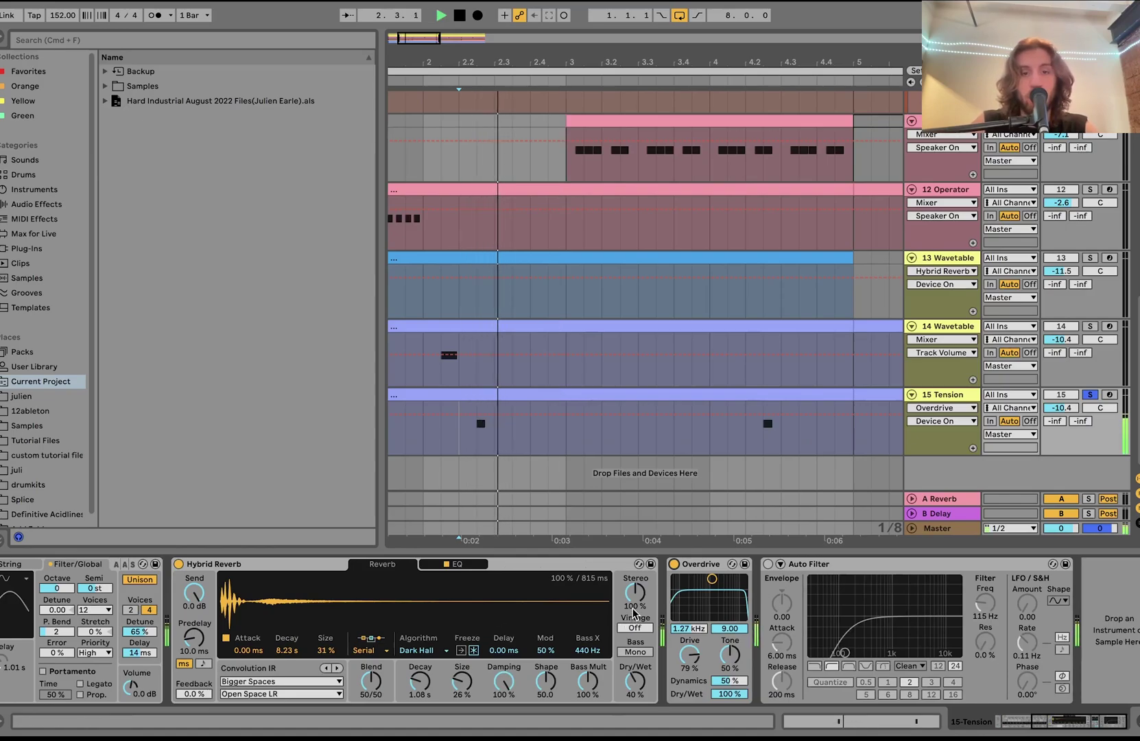
key("space")
left_click(768, 564)
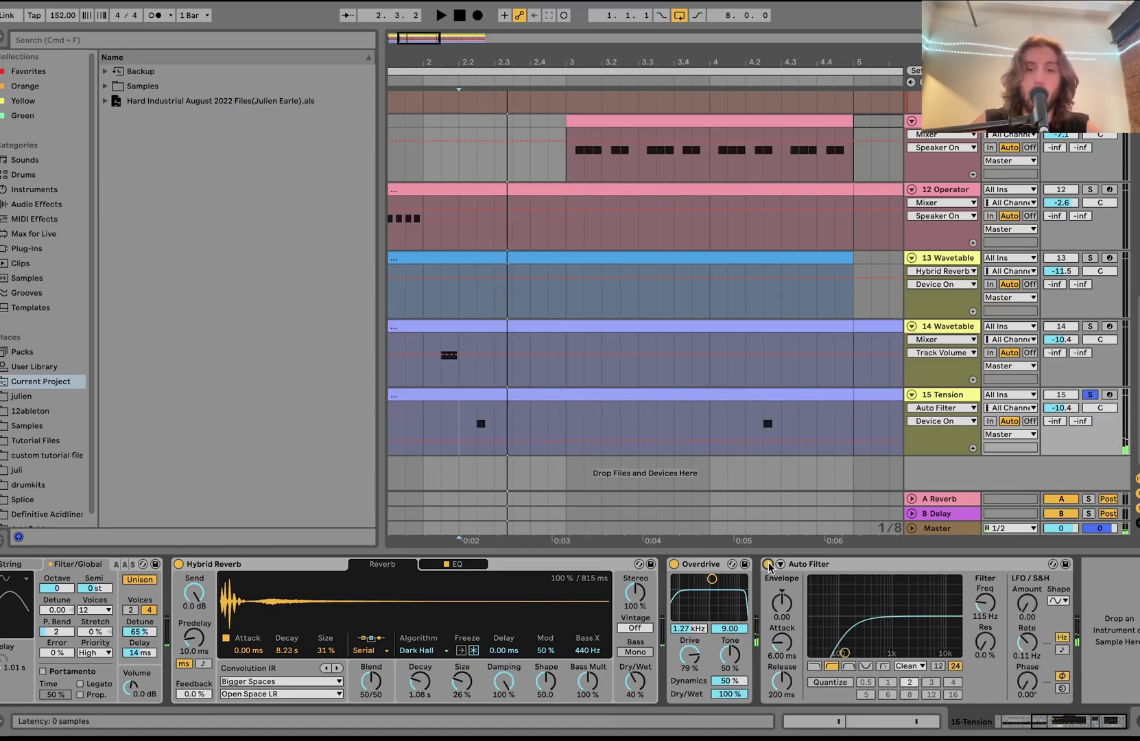
key("space")
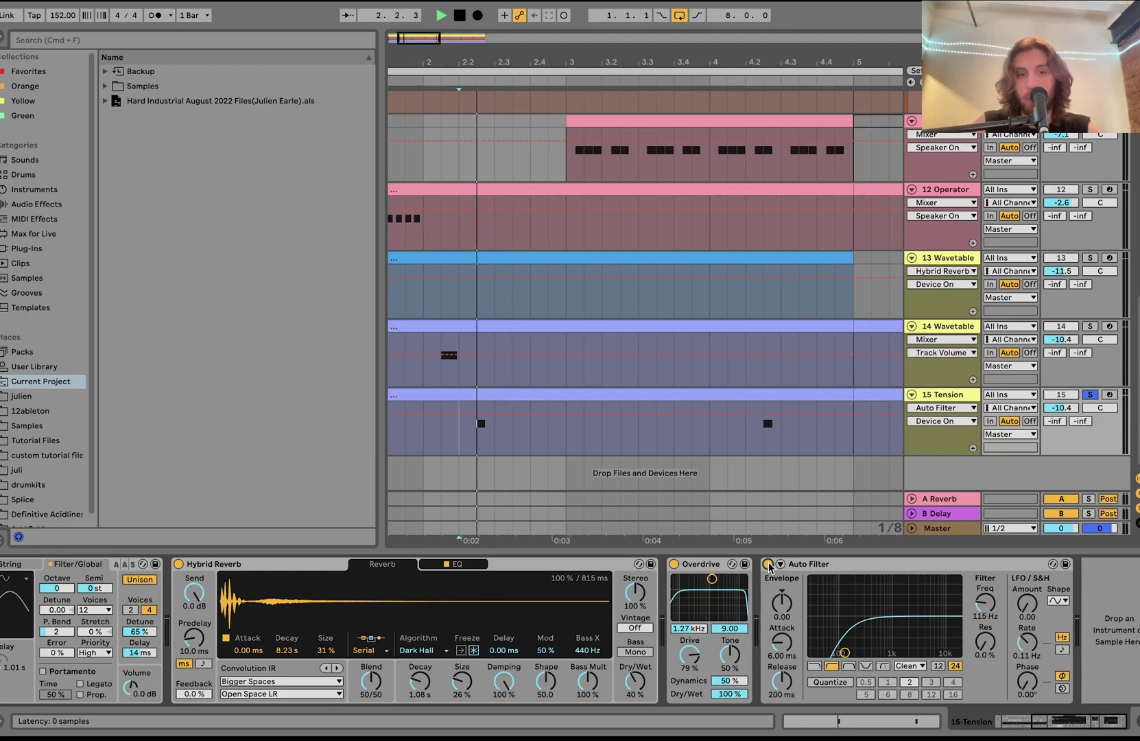
- Unsolo 15 Tension during playback and collapse all tracks for an overview of the full arrangement
left_click(1090, 396)
scroll(758, 298, "down", 5)
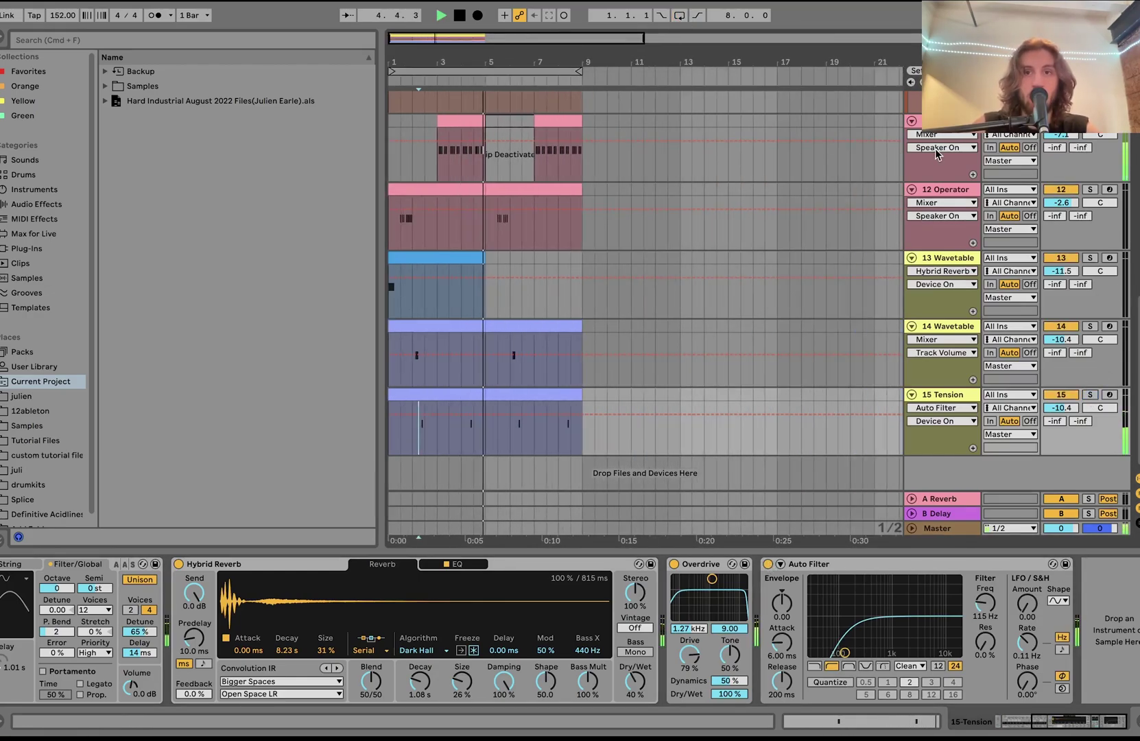
left_click(940, 188)
key("alt+u")
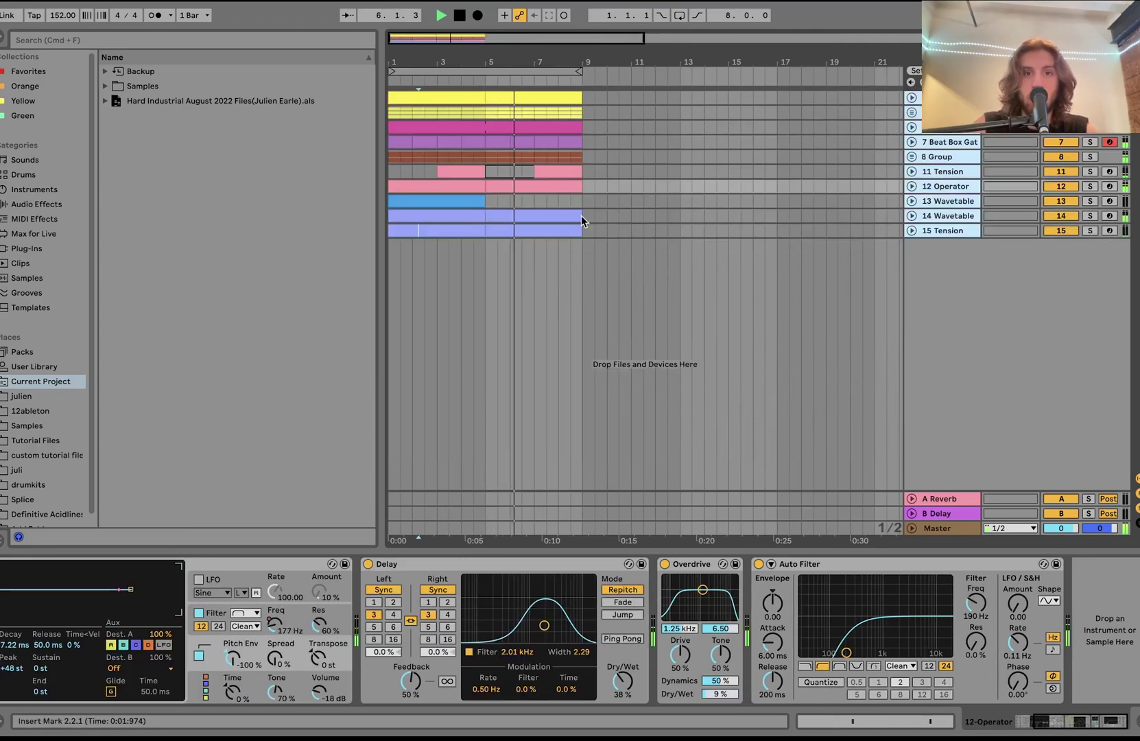
- Select the 7 Beat Box Gate Kit track's time range from 1.1.1 to 9.1.1 and stop playback
left_click(532, 157)
left_click(412, 140)
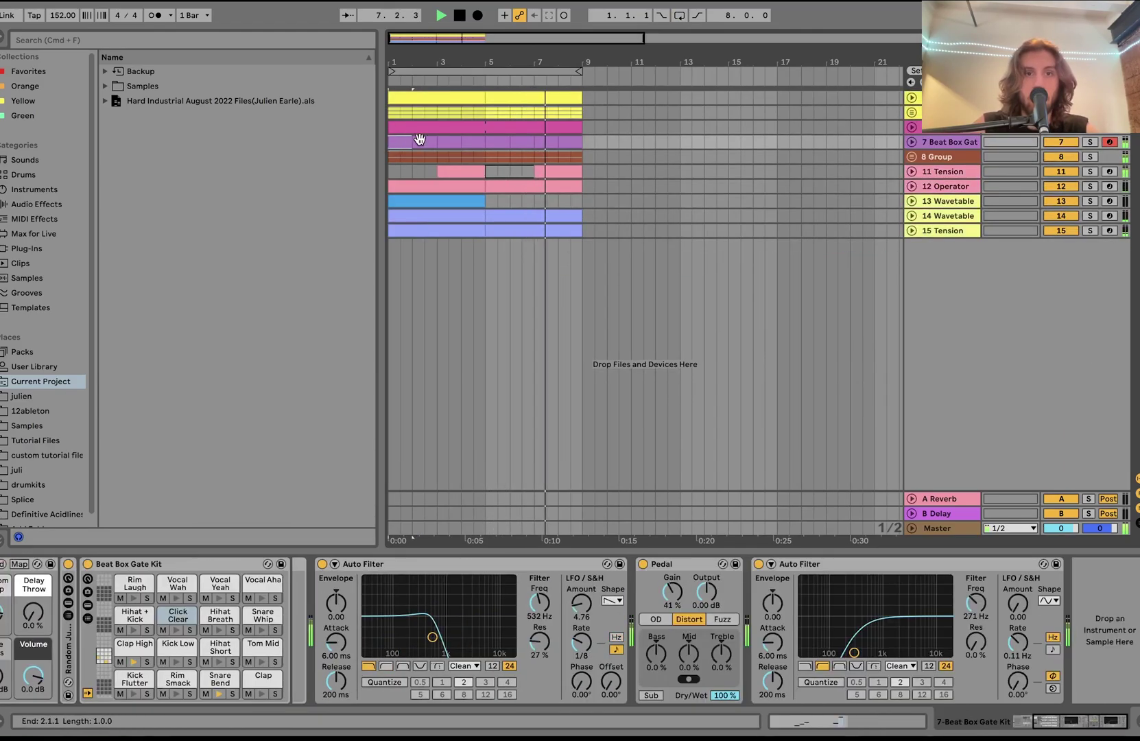
left_click(570, 136)
left_click(561, 156)
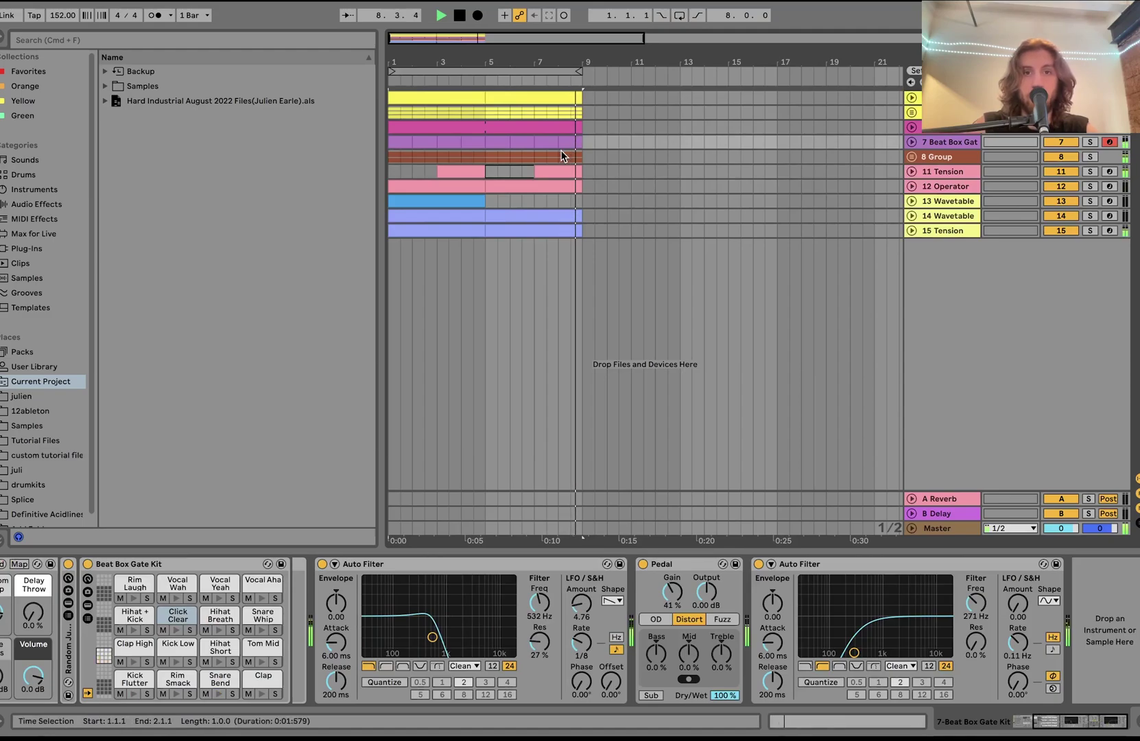
key("space")
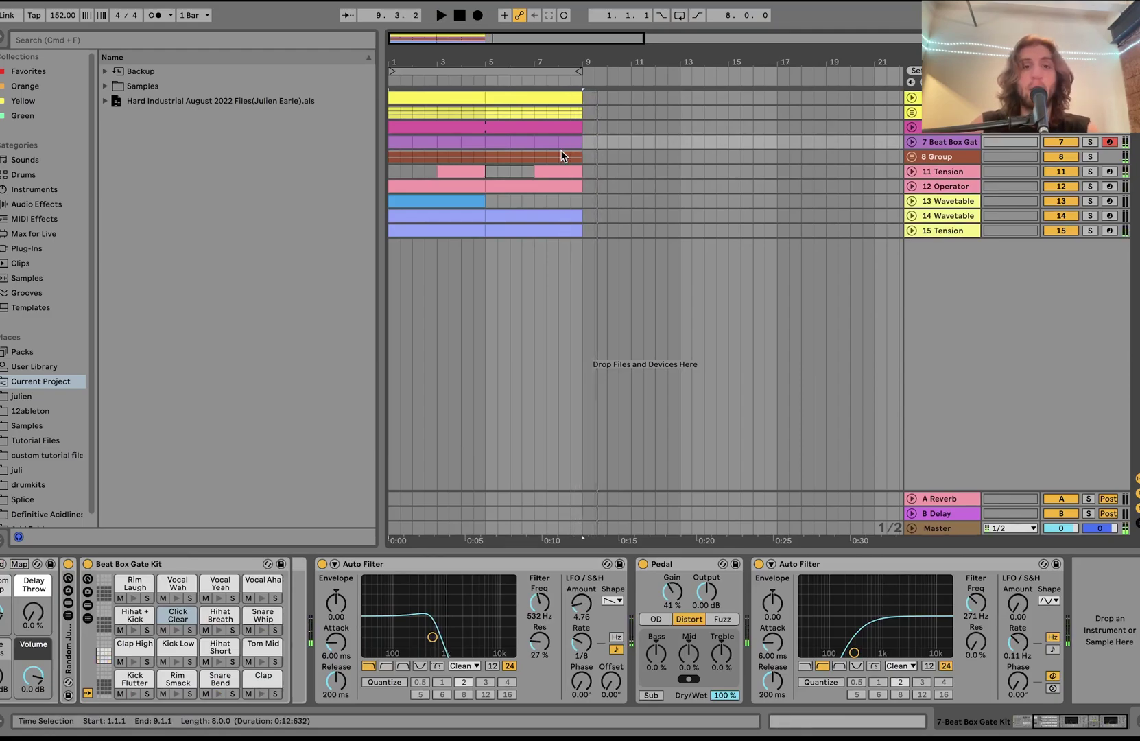